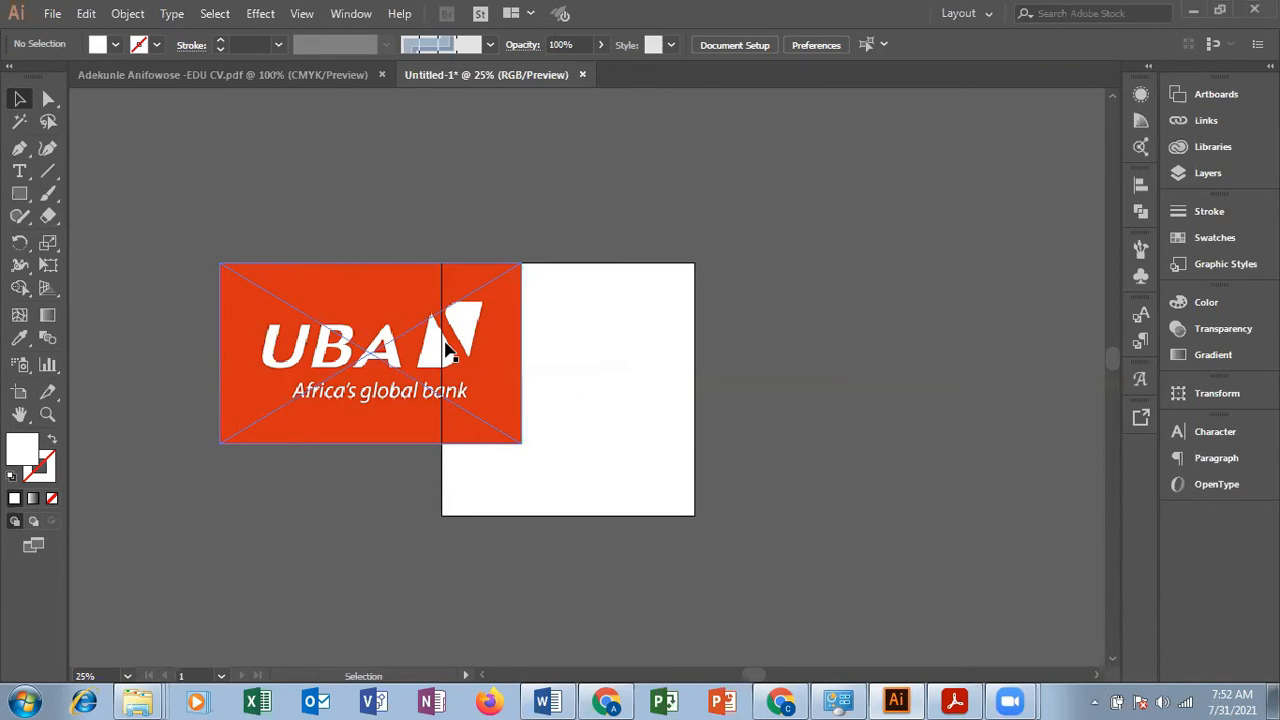
Step: Set the default stroke colour to black, with the logo's white symbol in close view
{"action": "key", "text": "ctrl+plus"}
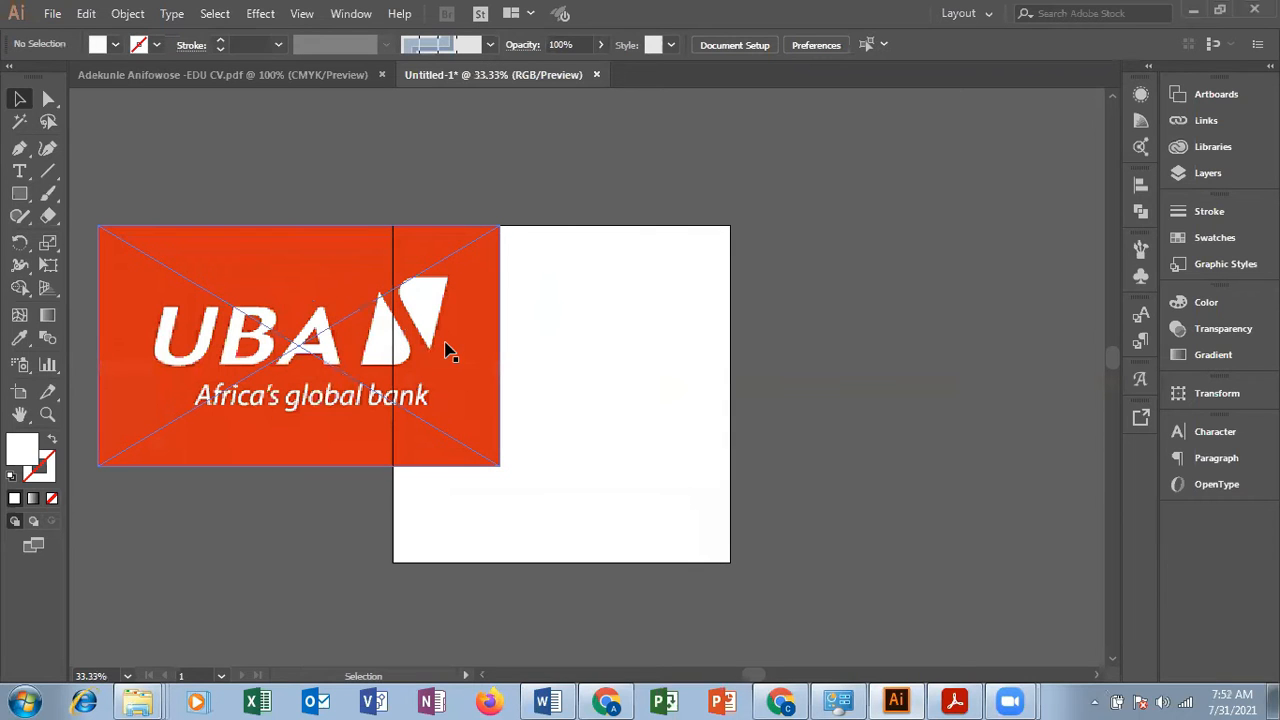
{"action": "key", "text": "ctrl+plus"}
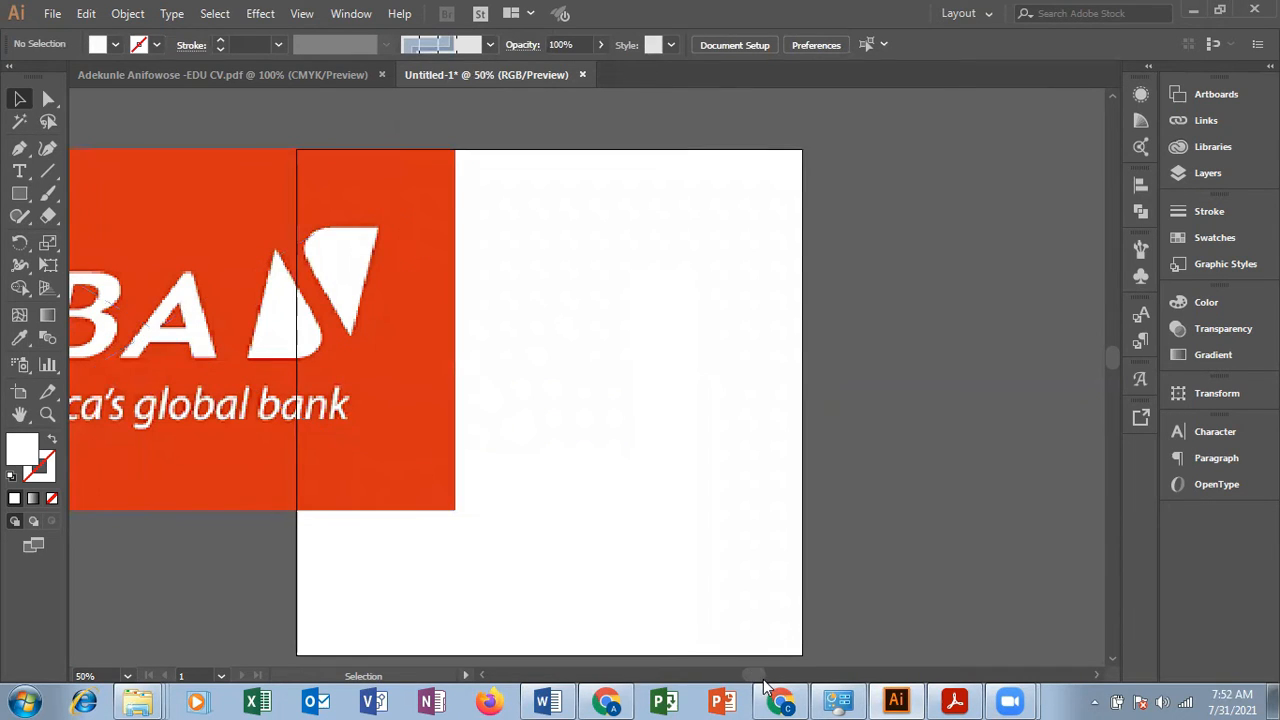
{"action": "left_click_drag", "start_coordinate": [750, 678], "coordinate": [741, 677]}
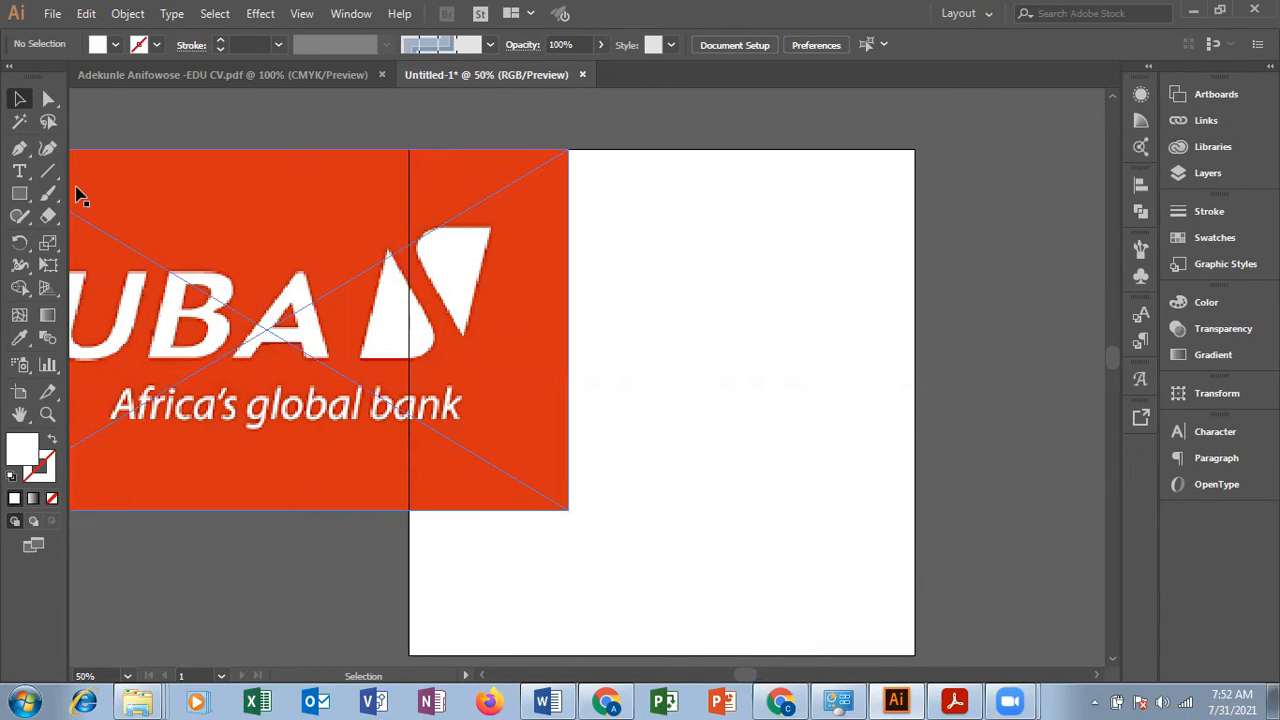
{"action": "left_click", "coordinate": [156, 45]}
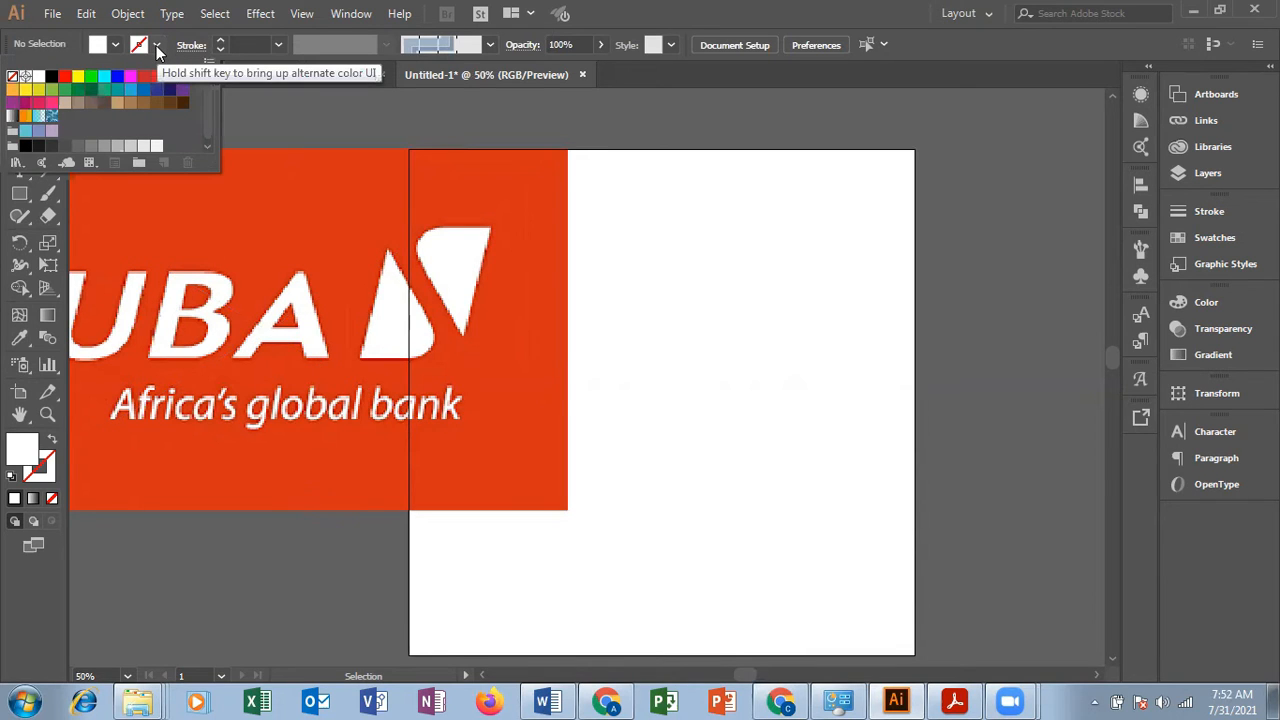
{"action": "left_click", "coordinate": [52, 77]}
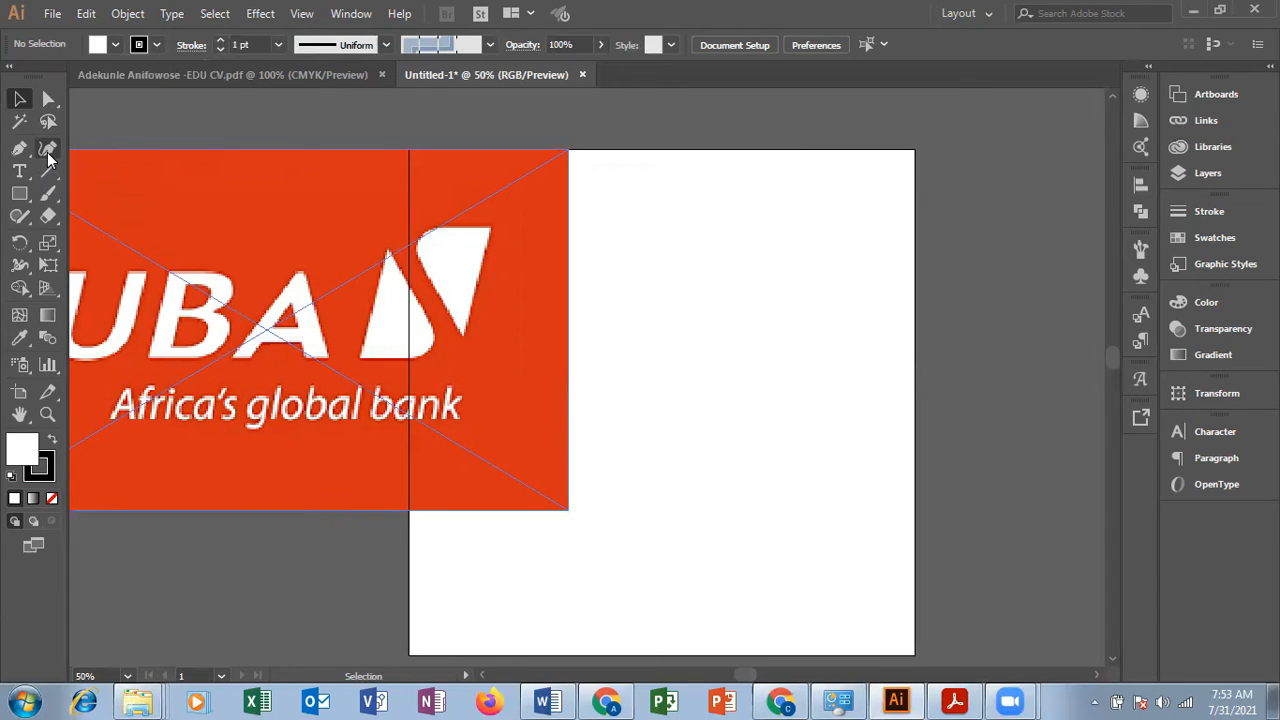
Step: Trace the lower-left white shape of the UBA logo symbol with the Curvature tool, from its top tip around the base and back
{"action": "left_click", "coordinate": [48, 157]}
{"action": "left_click", "coordinate": [387, 258]}
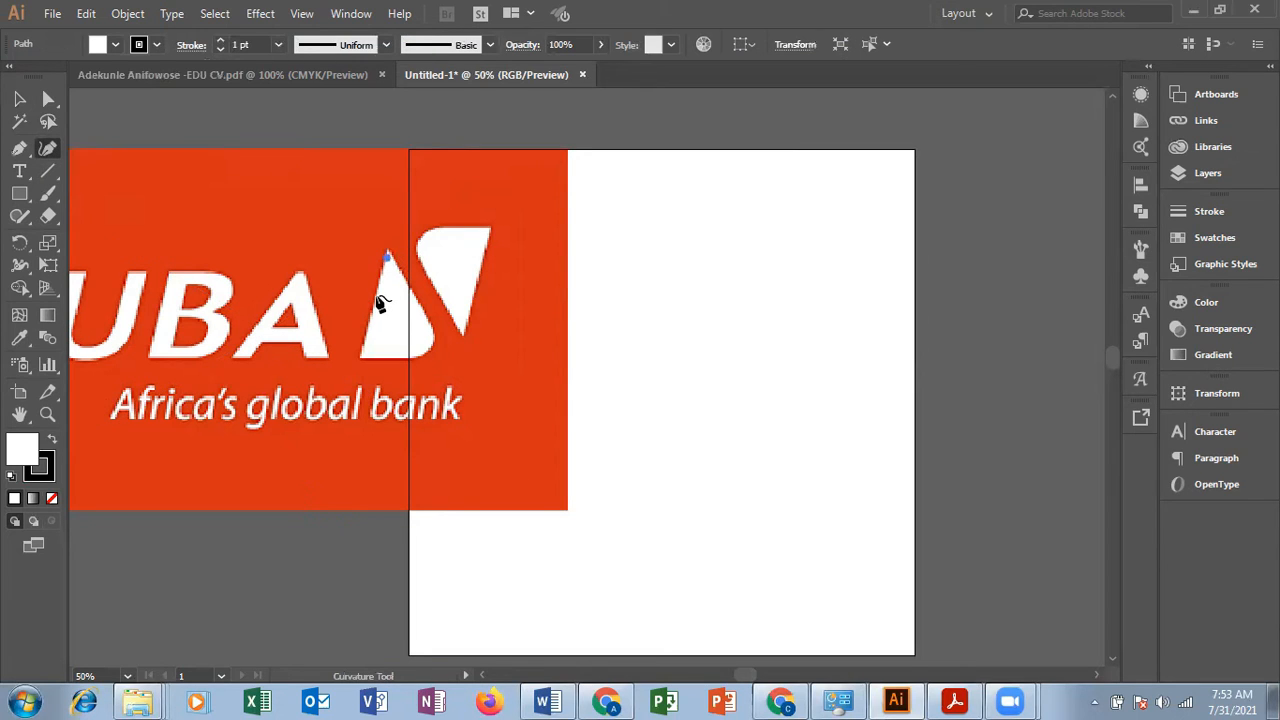
{"action": "left_click", "coordinate": [375, 296]}
{"action": "left_click", "coordinate": [367, 325]}
{"action": "left_click", "coordinate": [362, 342]}
{"action": "left_click", "coordinate": [360, 359]}
{"action": "left_click", "coordinate": [421, 357]}
{"action": "left_click", "coordinate": [433, 342]}
{"action": "left_click", "coordinate": [432, 325]}
{"action": "left_click", "coordinate": [388, 256]}
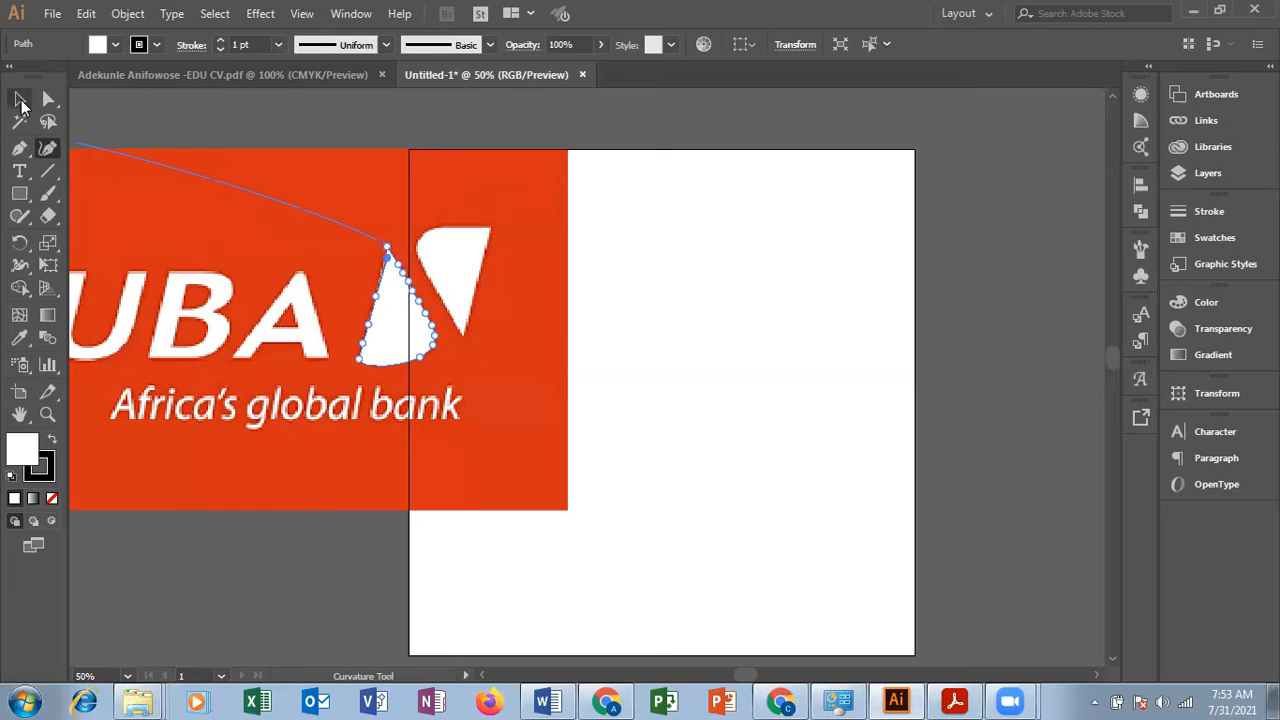
Step: Move the traced shape off the logo to the empty canvas right of the artboard and deselect it
{"action": "left_click", "coordinate": [20, 100]}
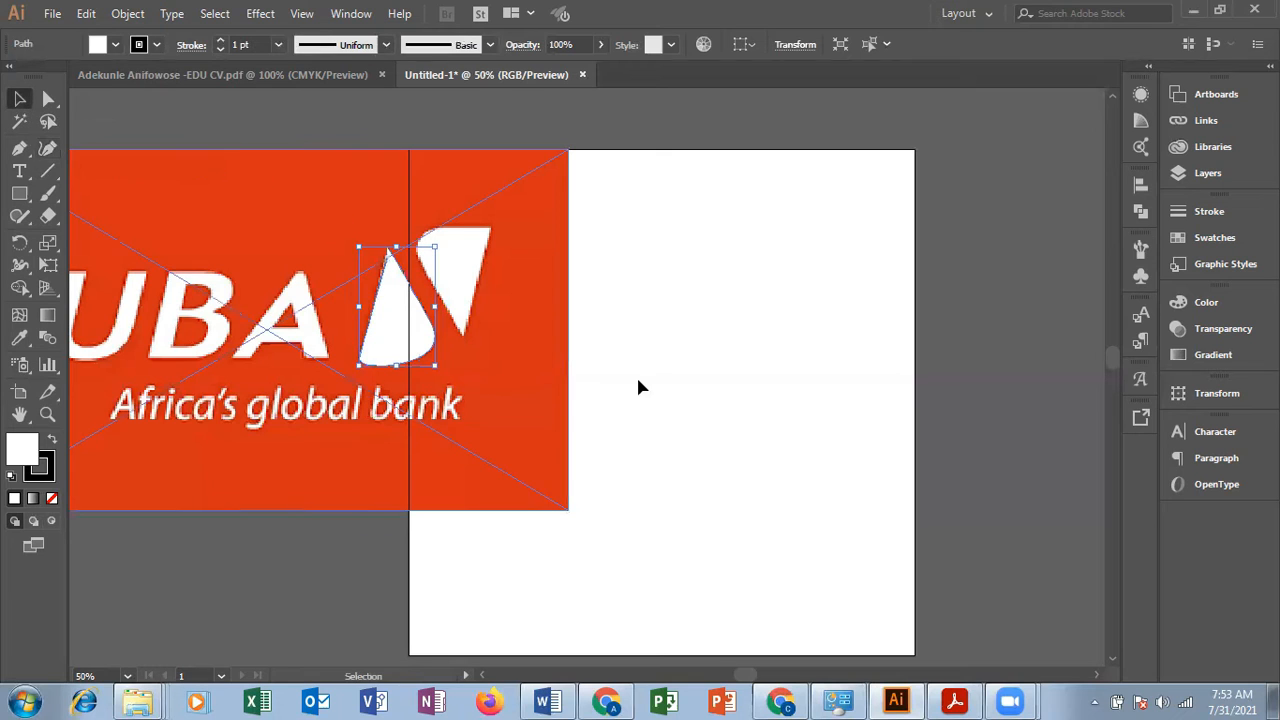
{"action": "left_click", "coordinate": [597, 389]}
{"action": "left_click_drag", "start_coordinate": [388, 328], "coordinate": [967, 299]}
{"action": "left_click", "coordinate": [1001, 402]}
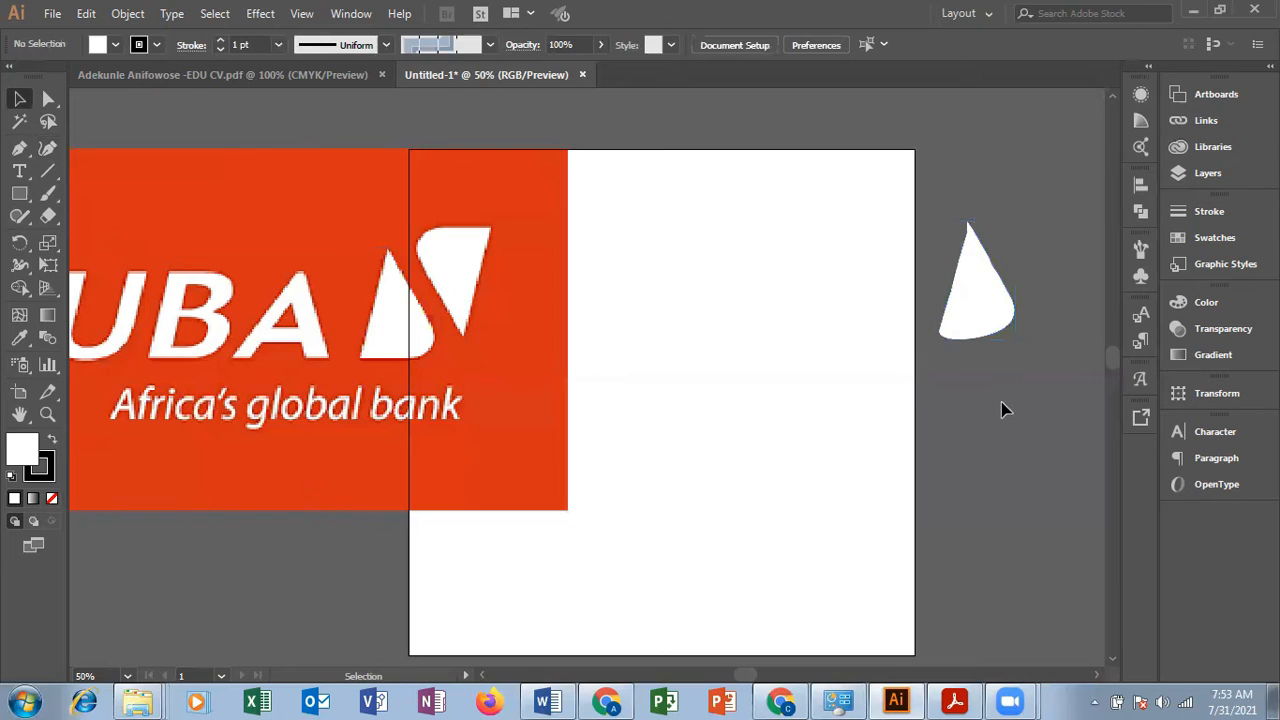
Step: Set the traced shape's stroke to 2 pt and move it onto the upper right of the artboard
{"action": "left_click", "coordinate": [990, 323]}
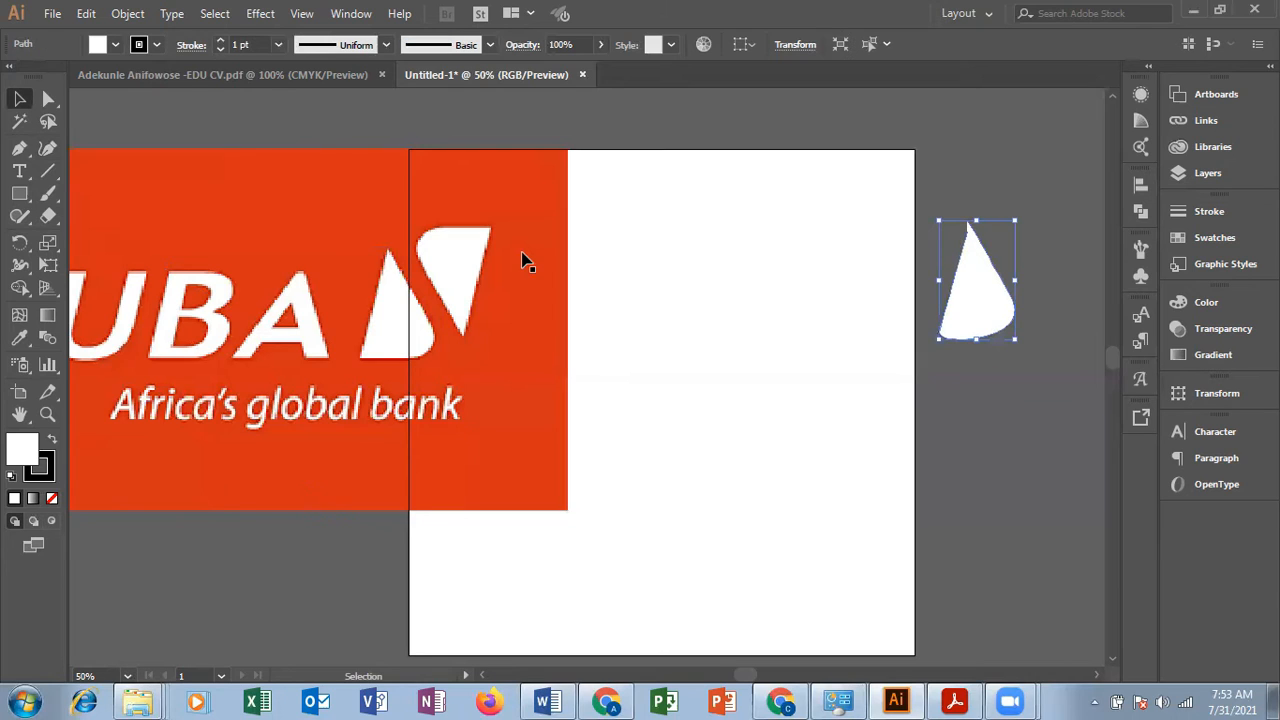
{"action": "left_click", "coordinate": [221, 42]}
{"action": "left_click_drag", "start_coordinate": [1002, 326], "coordinate": [866, 314]}
{"action": "left_click", "coordinate": [329, 286]}
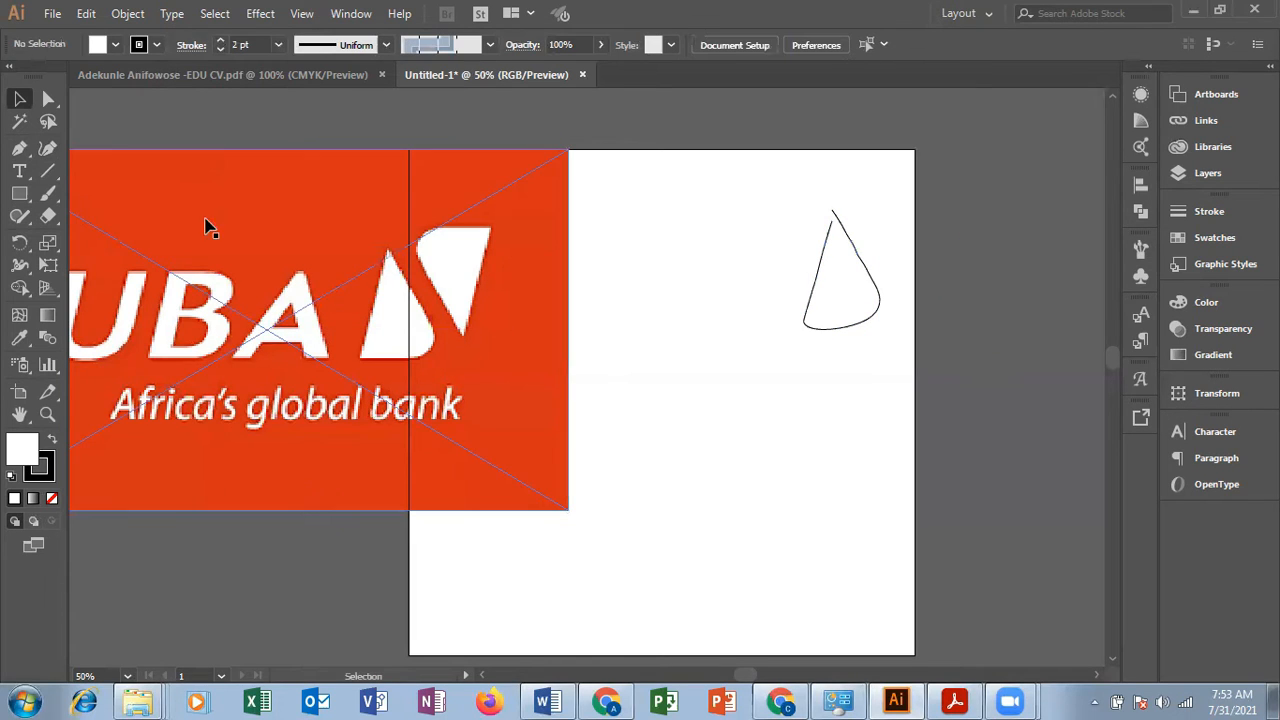
Step: Draw a closed circle with the Curvature tool on the artboard below the traced shape, using four curve points
{"action": "left_click", "coordinate": [50, 152]}
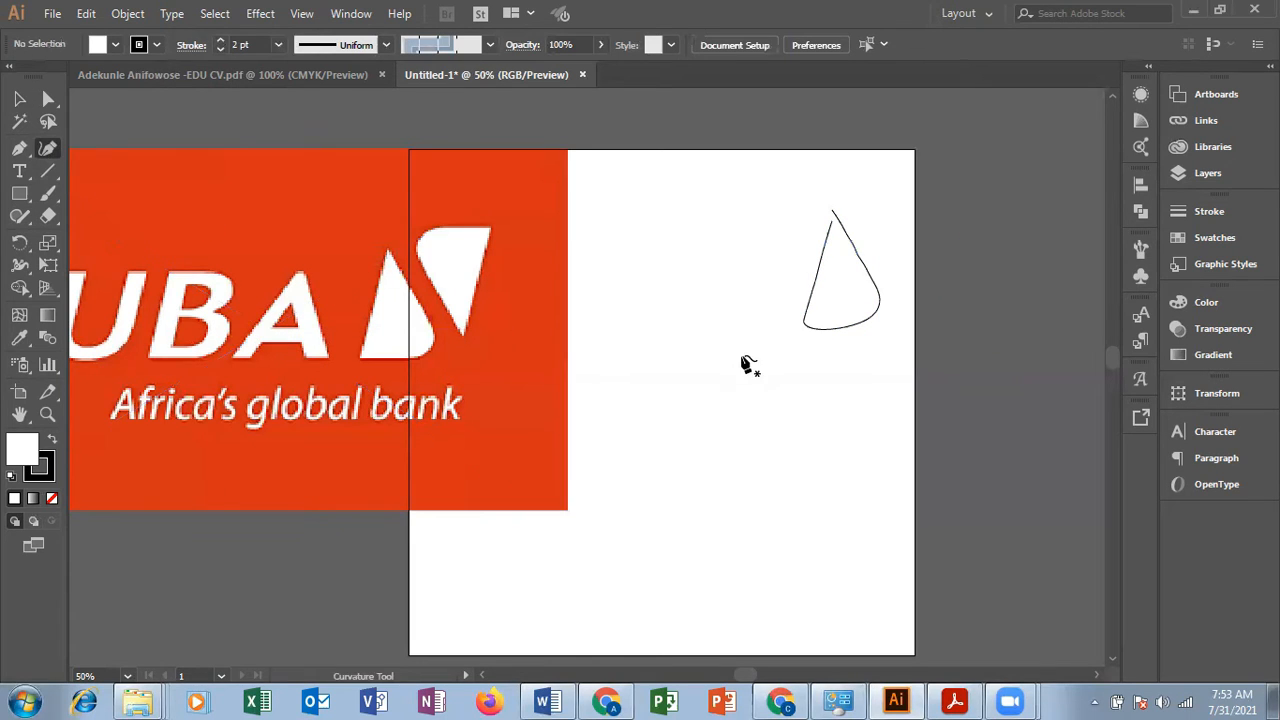
{"action": "left_click", "coordinate": [769, 347]}
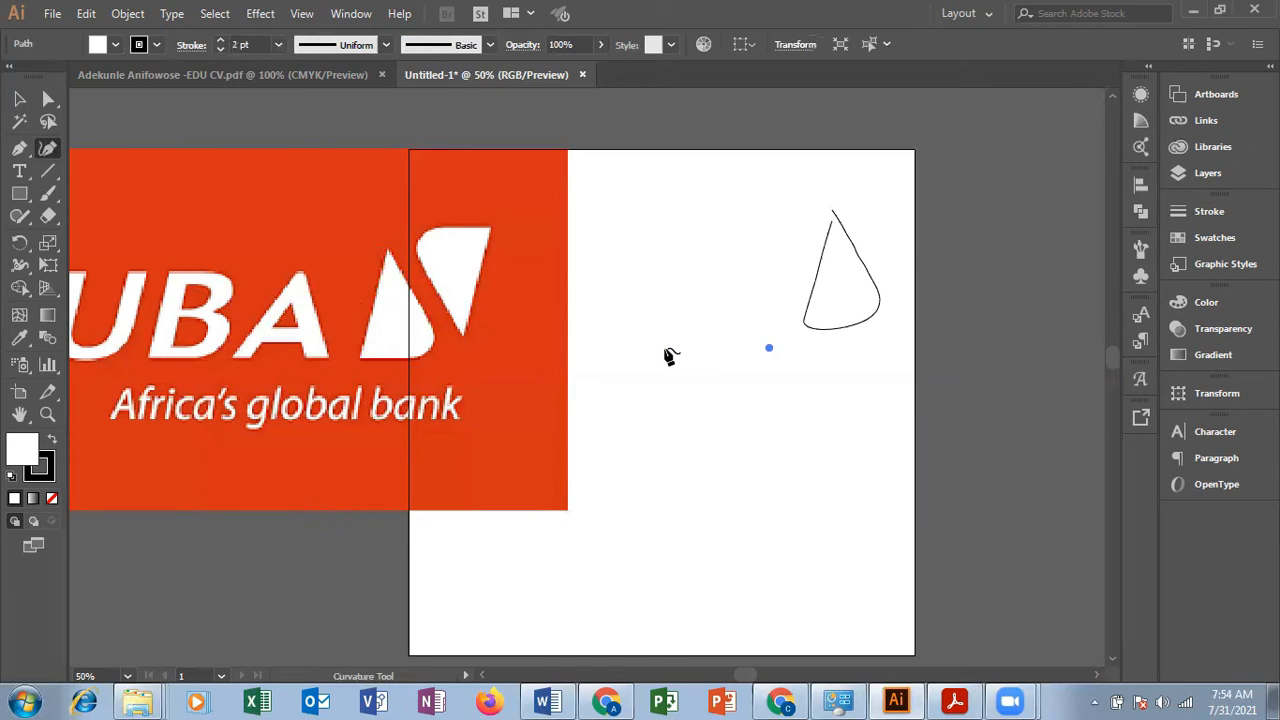
{"action": "left_click", "coordinate": [655, 392]}
{"action": "key", "text": "ctrl+z"}
{"action": "left_click", "coordinate": [862, 403]}
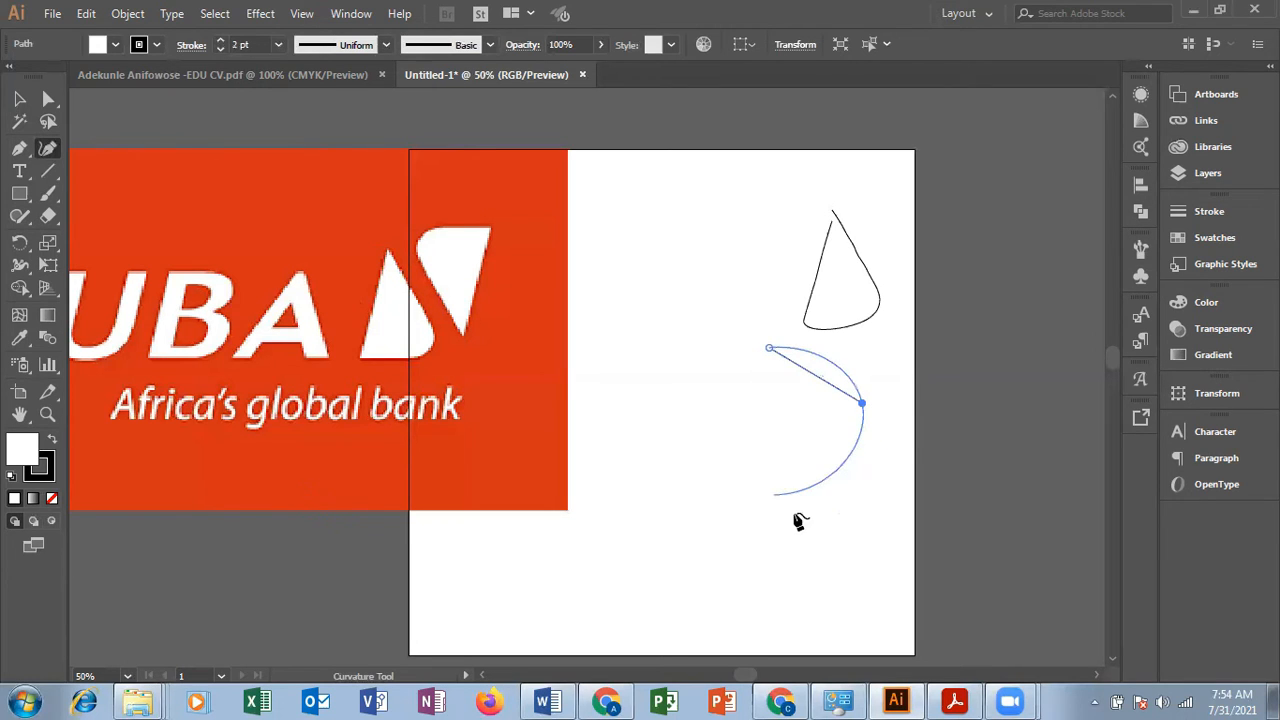
{"action": "left_click", "coordinate": [817, 507]}
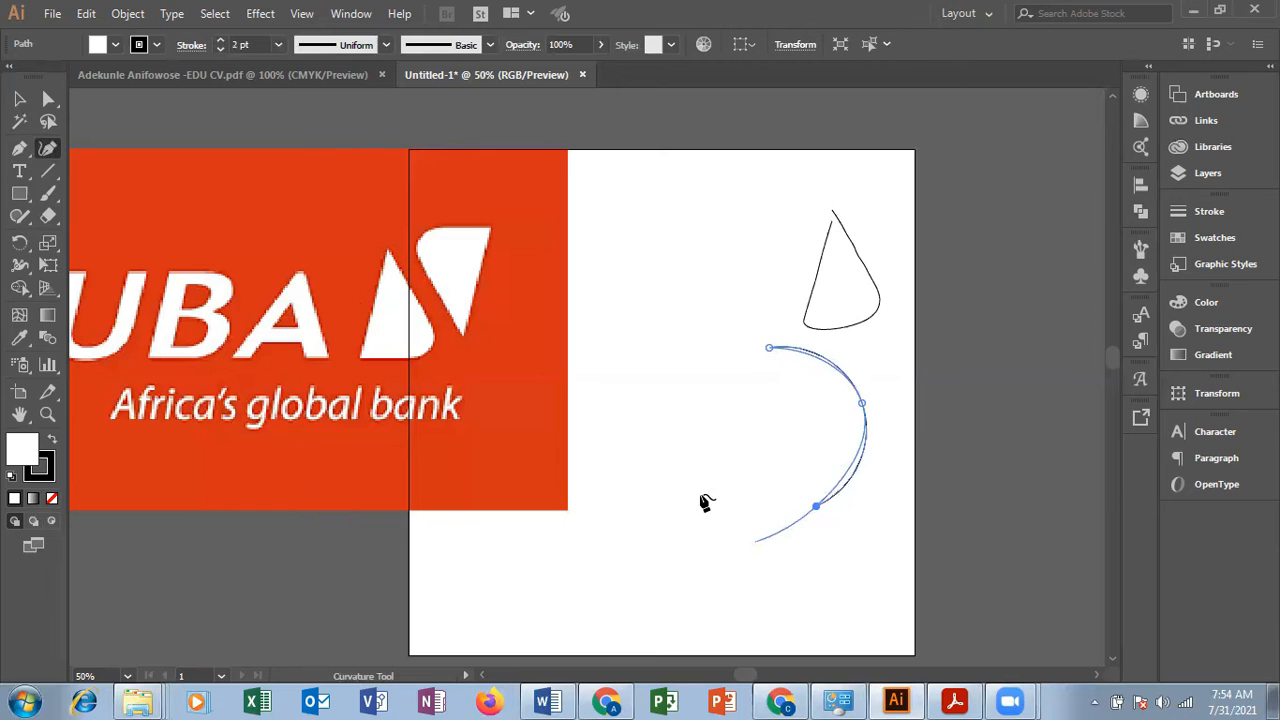
{"action": "left_click", "coordinate": [711, 476]}
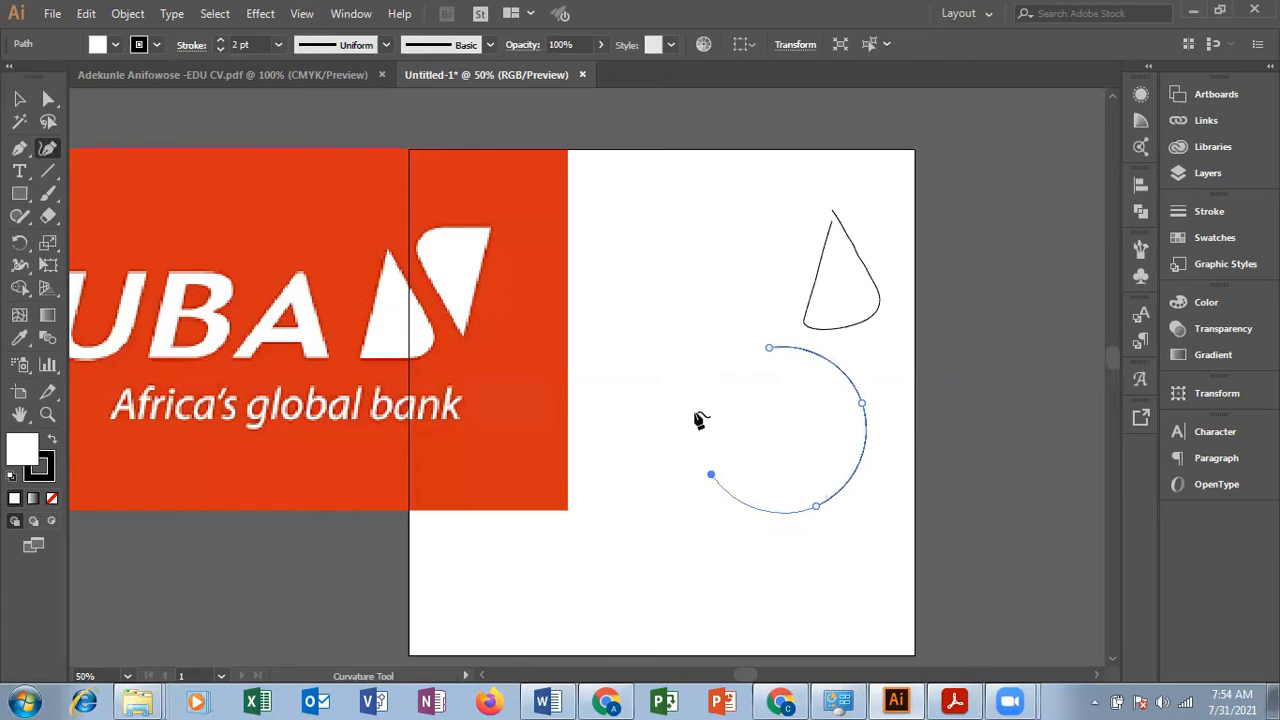
{"action": "left_click", "coordinate": [768, 349]}
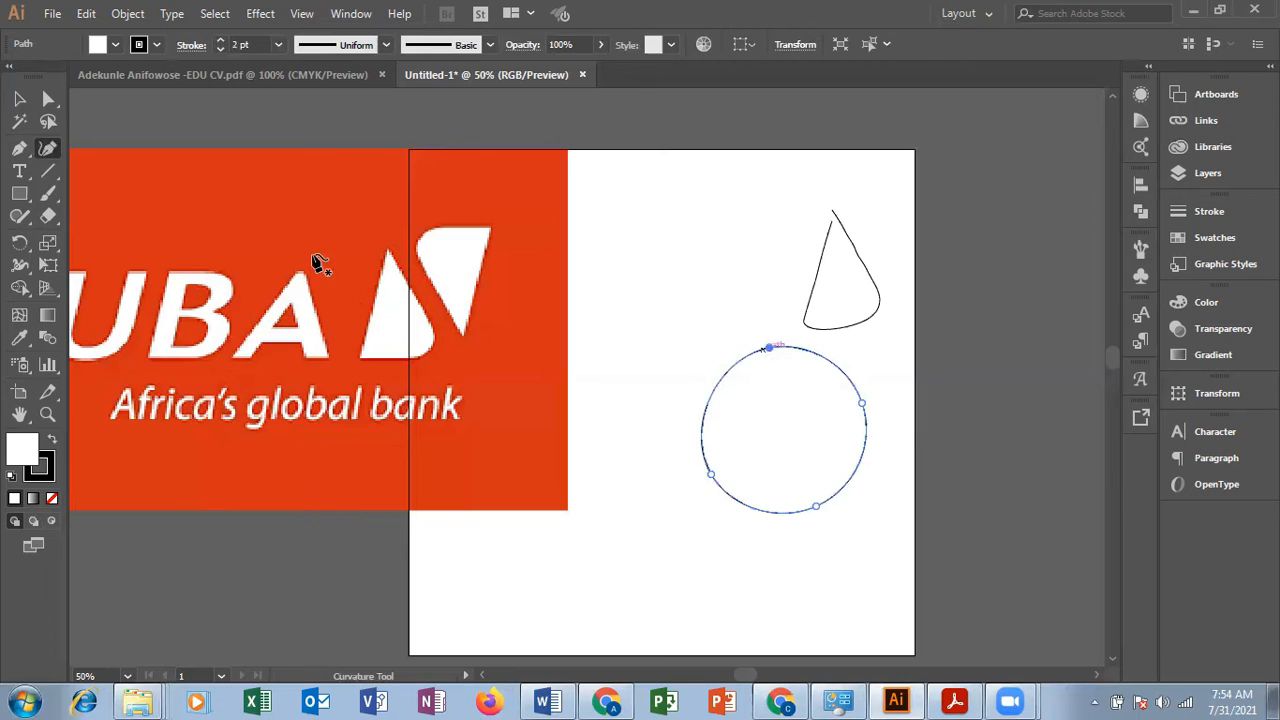
Step: Move the circle up so it sits just left of the traced shape
{"action": "left_click", "coordinate": [19, 98]}
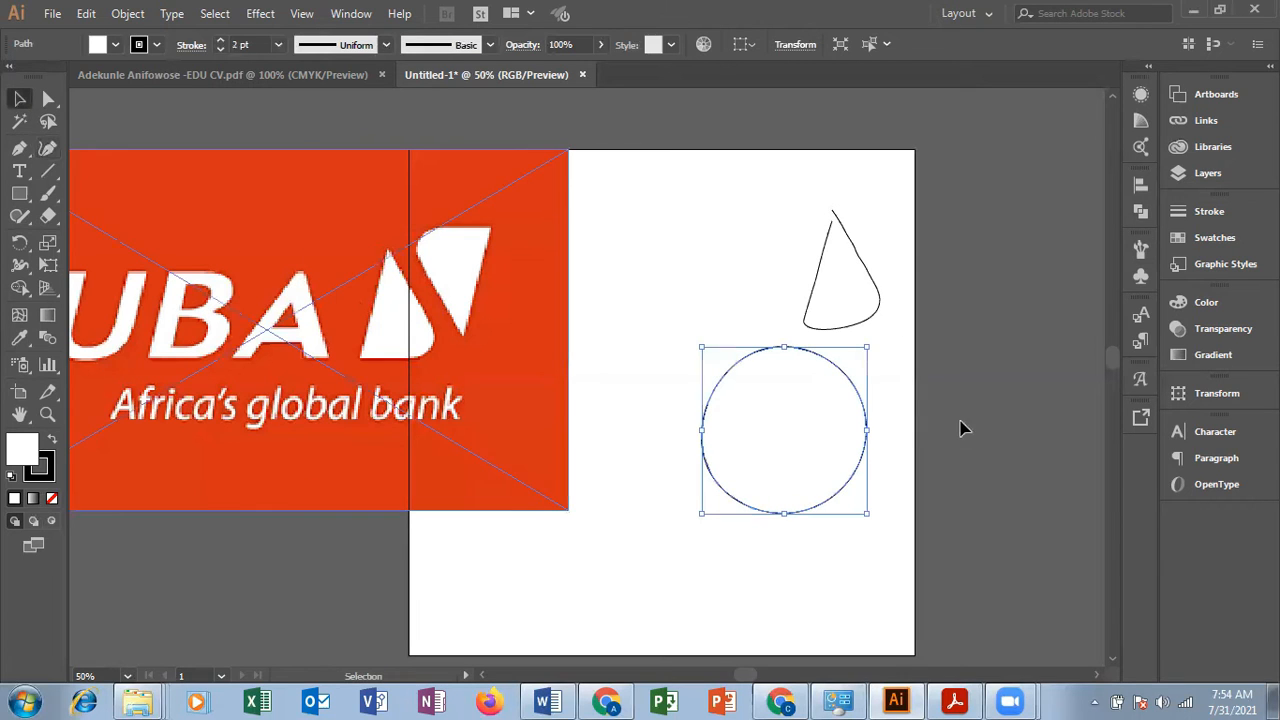
{"action": "left_click", "coordinate": [870, 432]}
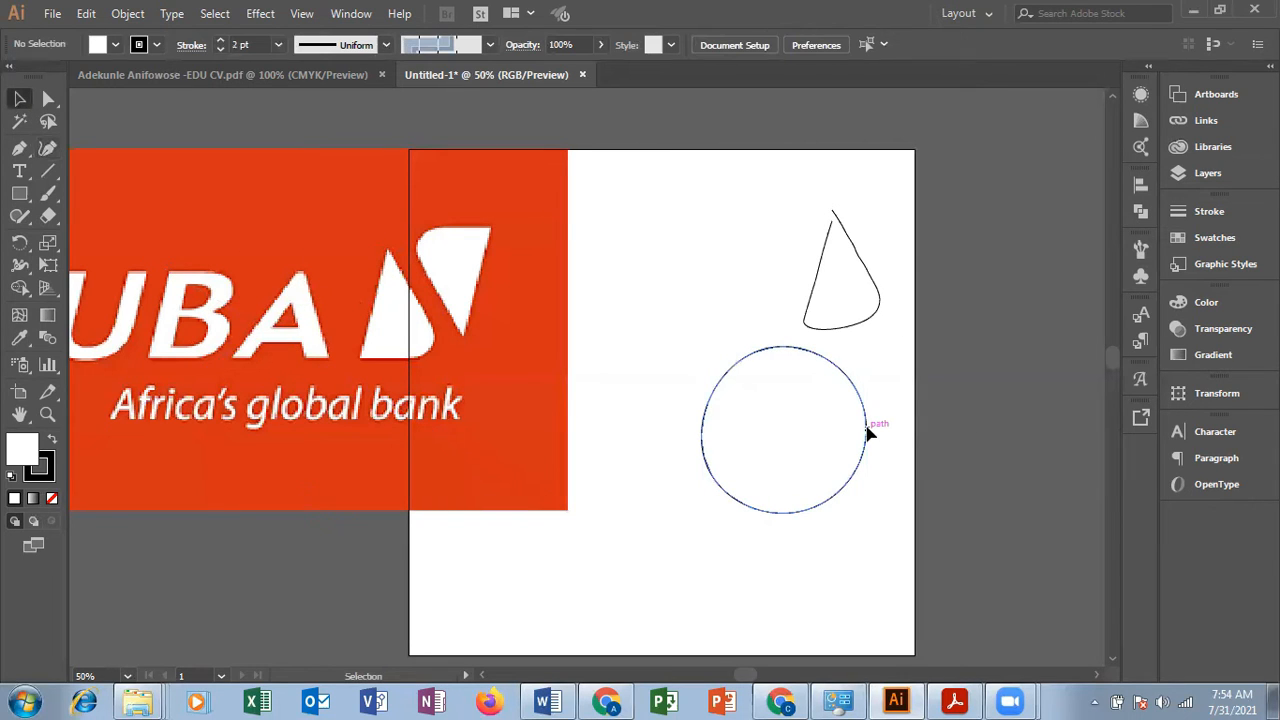
{"action": "left_click_drag", "start_coordinate": [866, 423], "coordinate": [782, 266]}
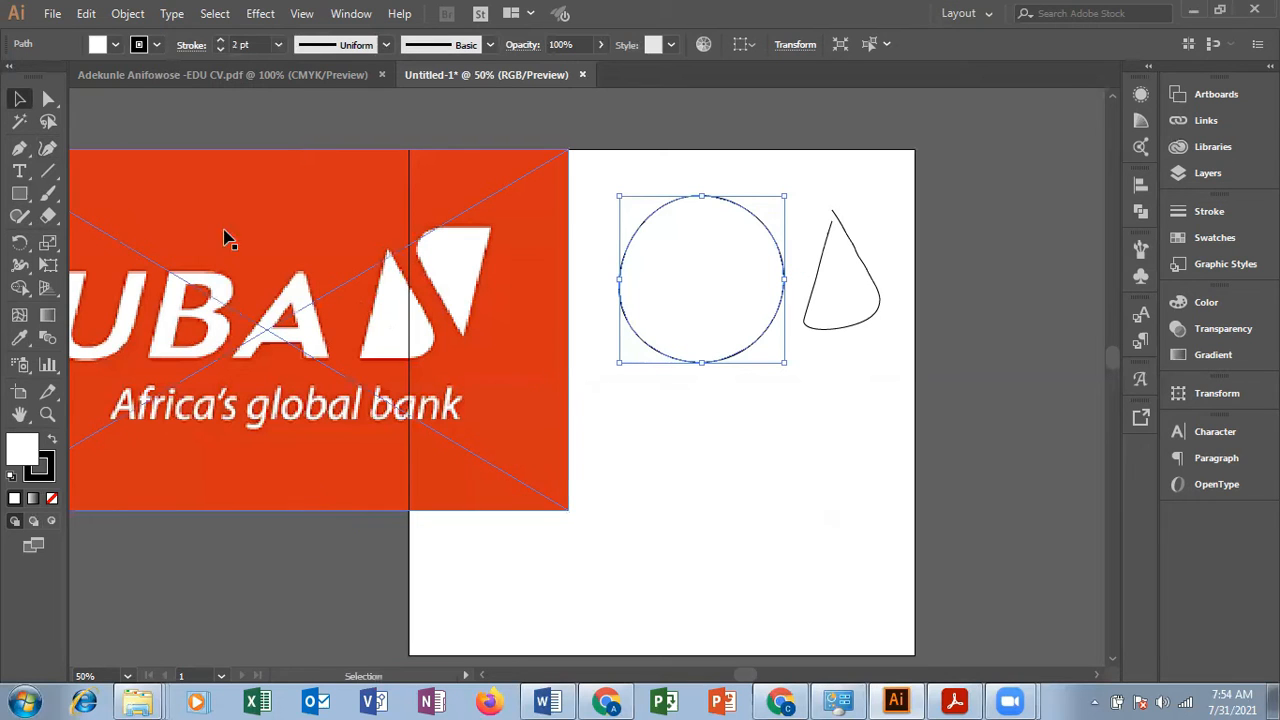
Step: Trace the upper-right white shape of the UBA logo symbol with the Curvature tool, starting from its bottom tip
{"action": "left_click", "coordinate": [50, 150]}
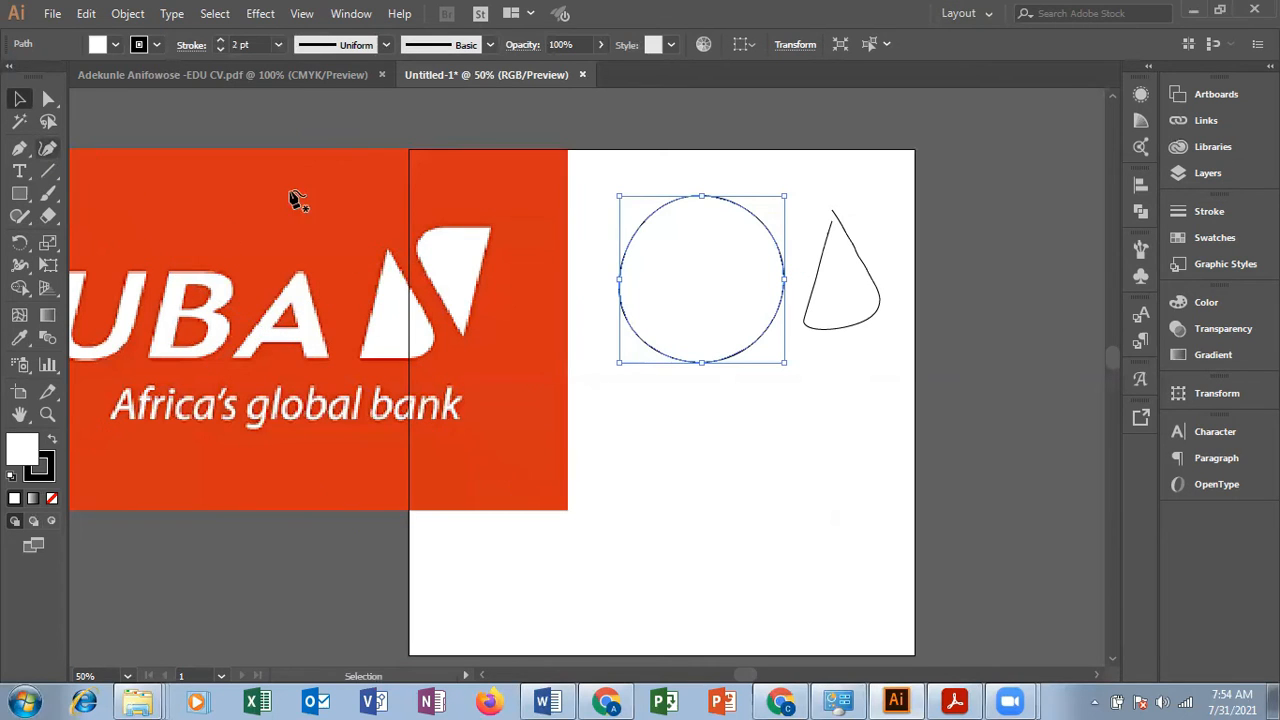
{"action": "left_click", "coordinate": [463, 332]}
{"action": "left_click", "coordinate": [470, 310]}
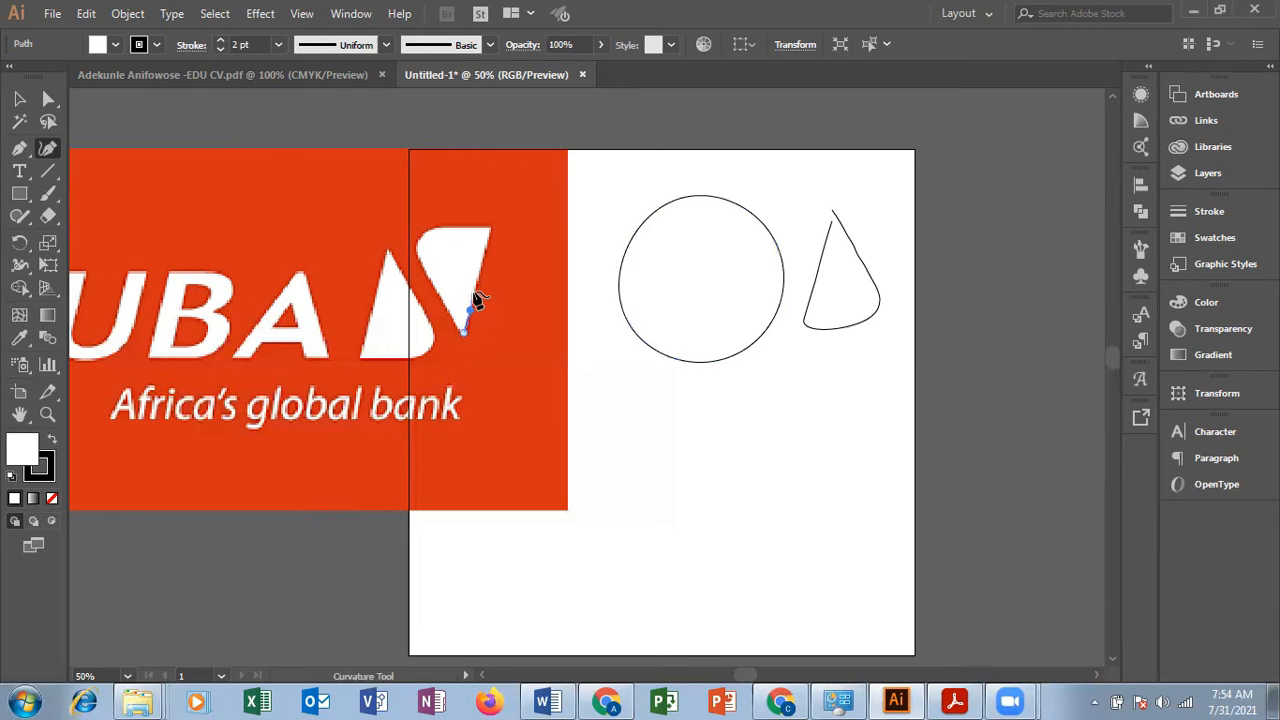
{"action": "left_click", "coordinate": [474, 288]}
{"action": "left_click", "coordinate": [481, 263]}
{"action": "left_click", "coordinate": [486, 245]}
{"action": "left_click", "coordinate": [488, 229]}
{"action": "left_click", "coordinate": [460, 227]}
{"action": "left_click", "coordinate": [435, 228]}
{"action": "left_click", "coordinate": [417, 243]}
{"action": "left_click", "coordinate": [417, 258]}
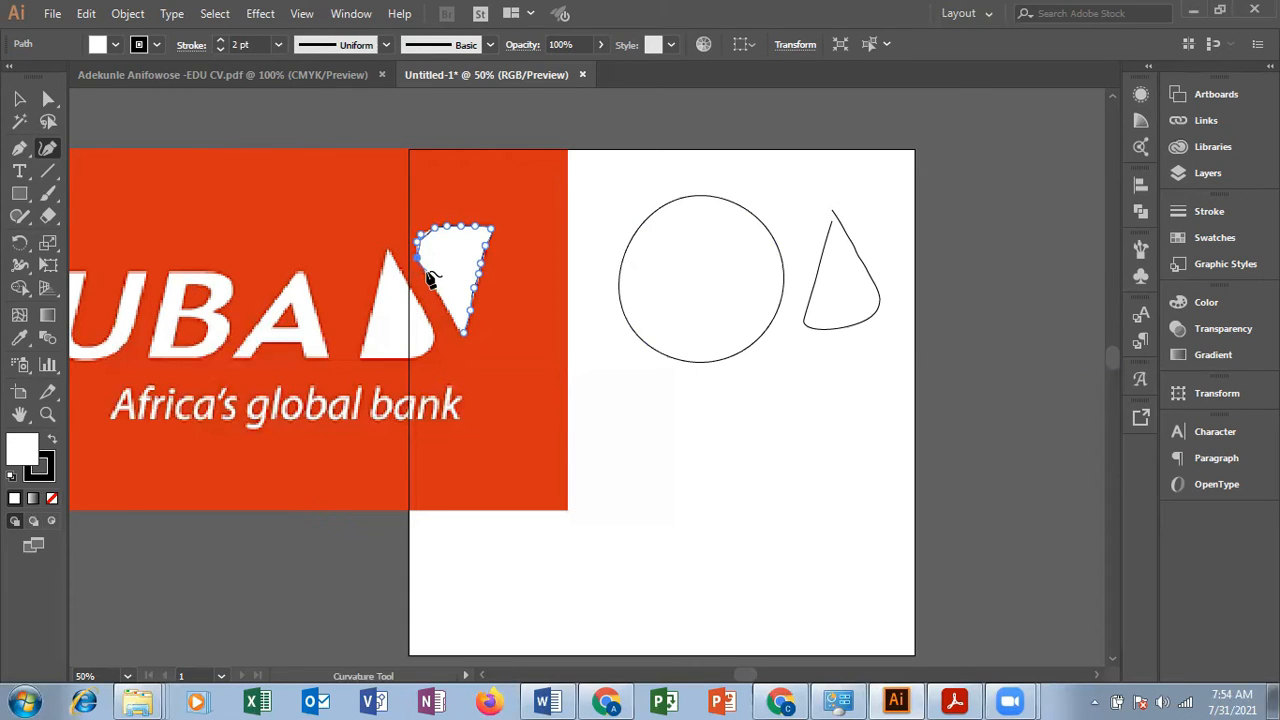
{"action": "left_click", "coordinate": [427, 272]}
{"action": "left_click", "coordinate": [436, 288]}
Step: Move the second traced shape onto the artboard's upper right, over the first traced shape, and deselect it
{"action": "left_click", "coordinate": [19, 98]}
{"action": "left_click", "coordinate": [758, 455]}
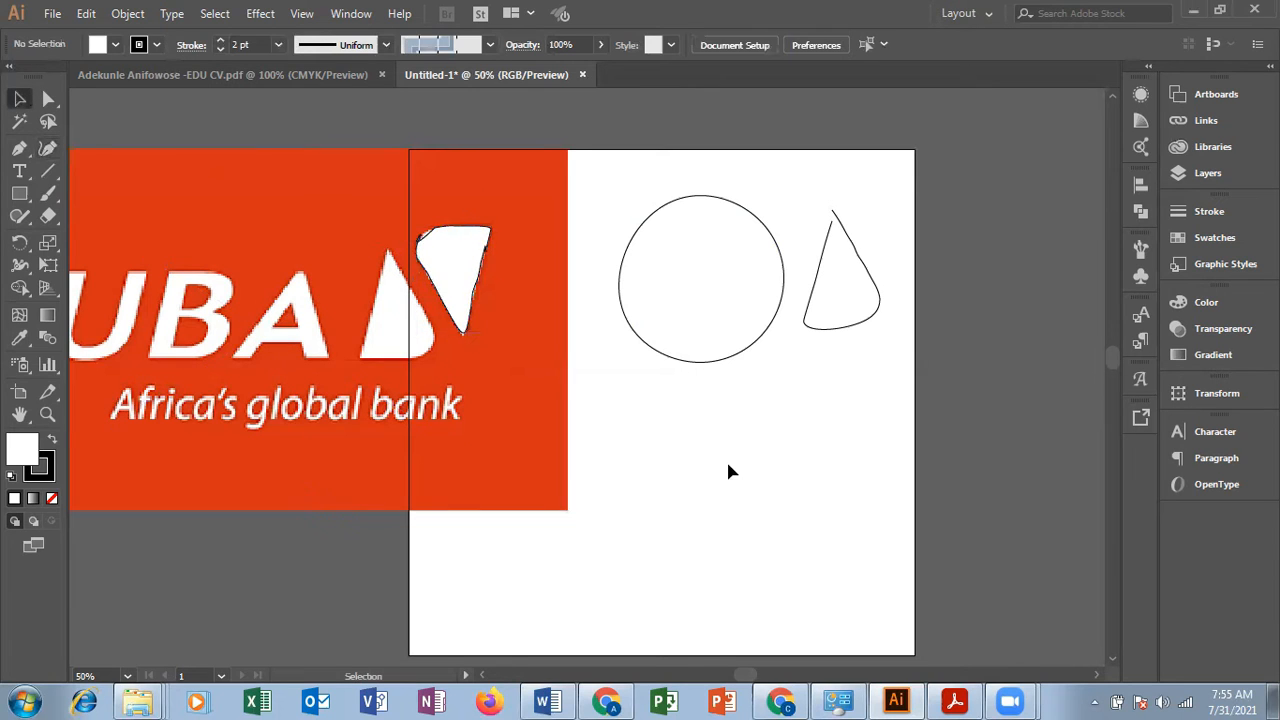
{"action": "left_click_drag", "start_coordinate": [446, 254], "coordinate": [866, 200]}
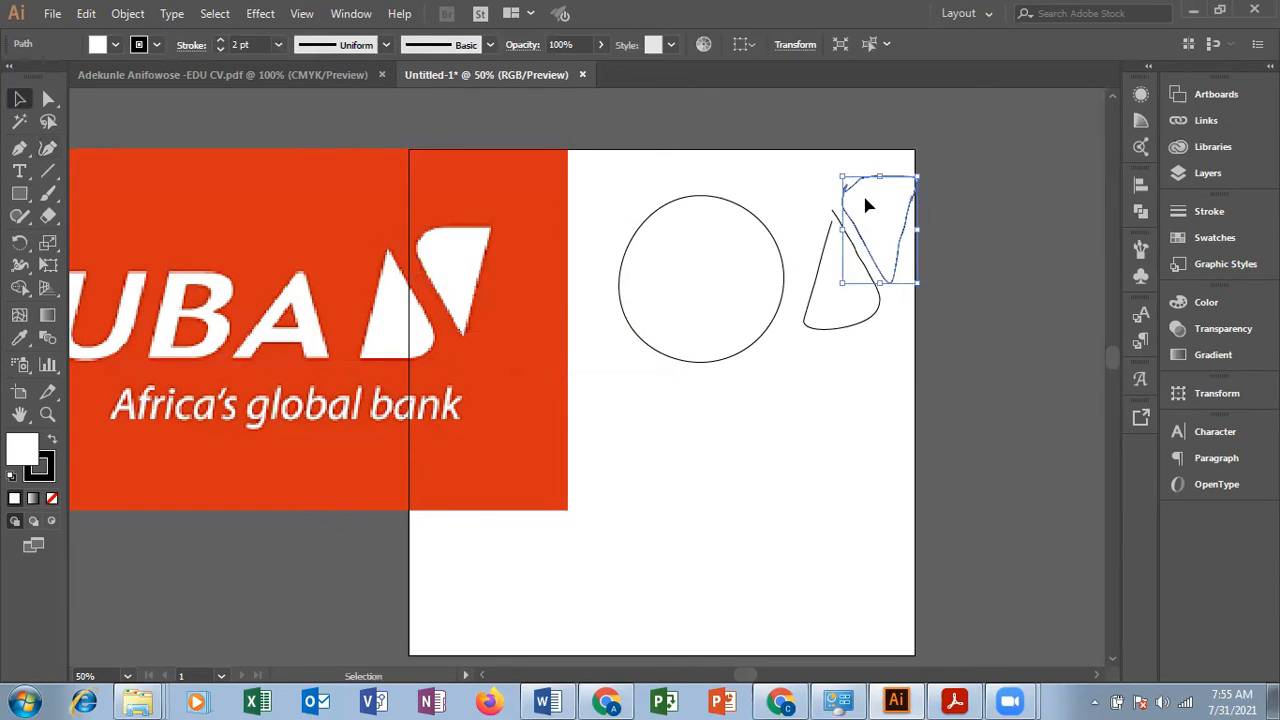
{"action": "left_click", "coordinate": [790, 374]}
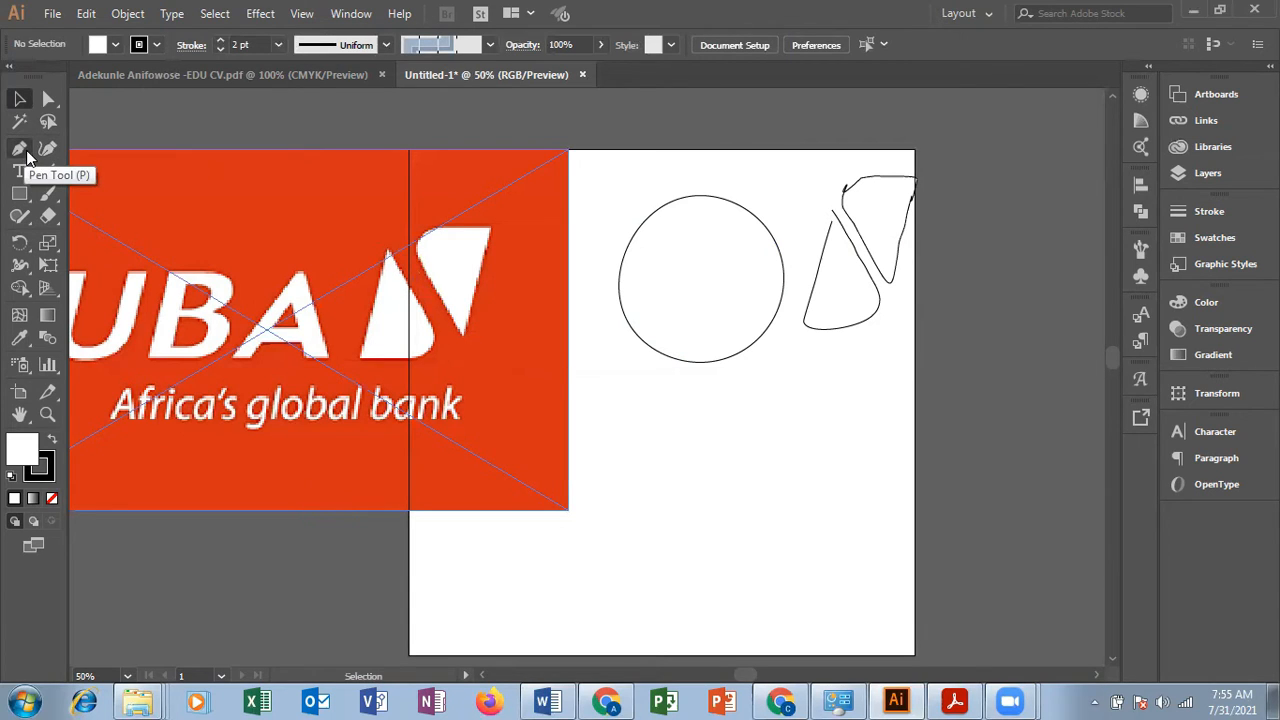
Step: Set the default fill colour to a red swatch
{"action": "left_click", "coordinate": [115, 45]}
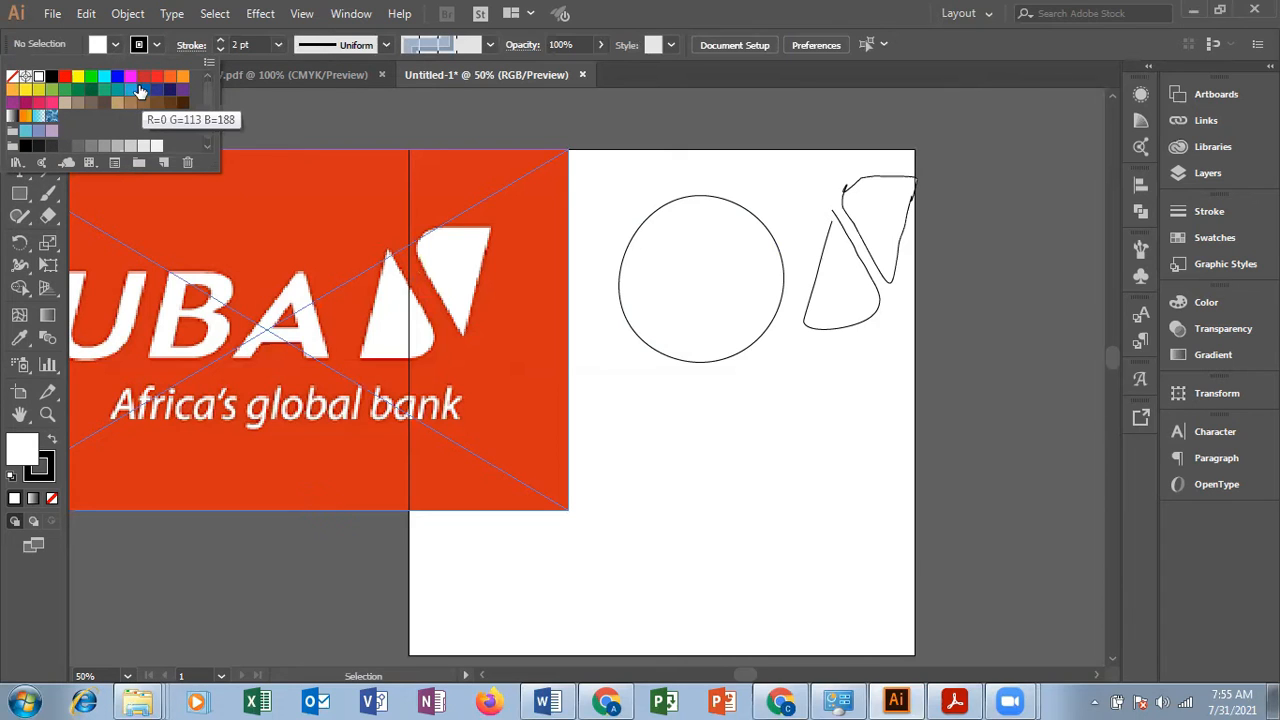
{"action": "left_click", "coordinate": [144, 79]}
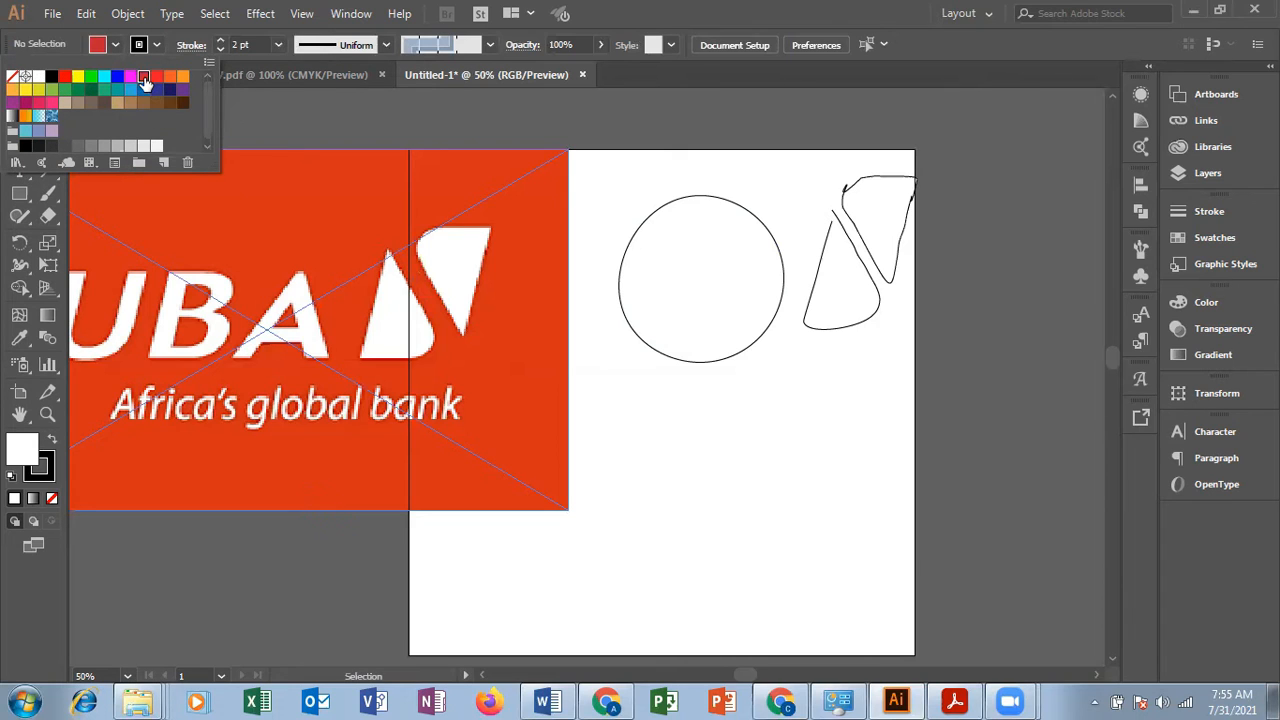
{"action": "left_click", "coordinate": [227, 111]}
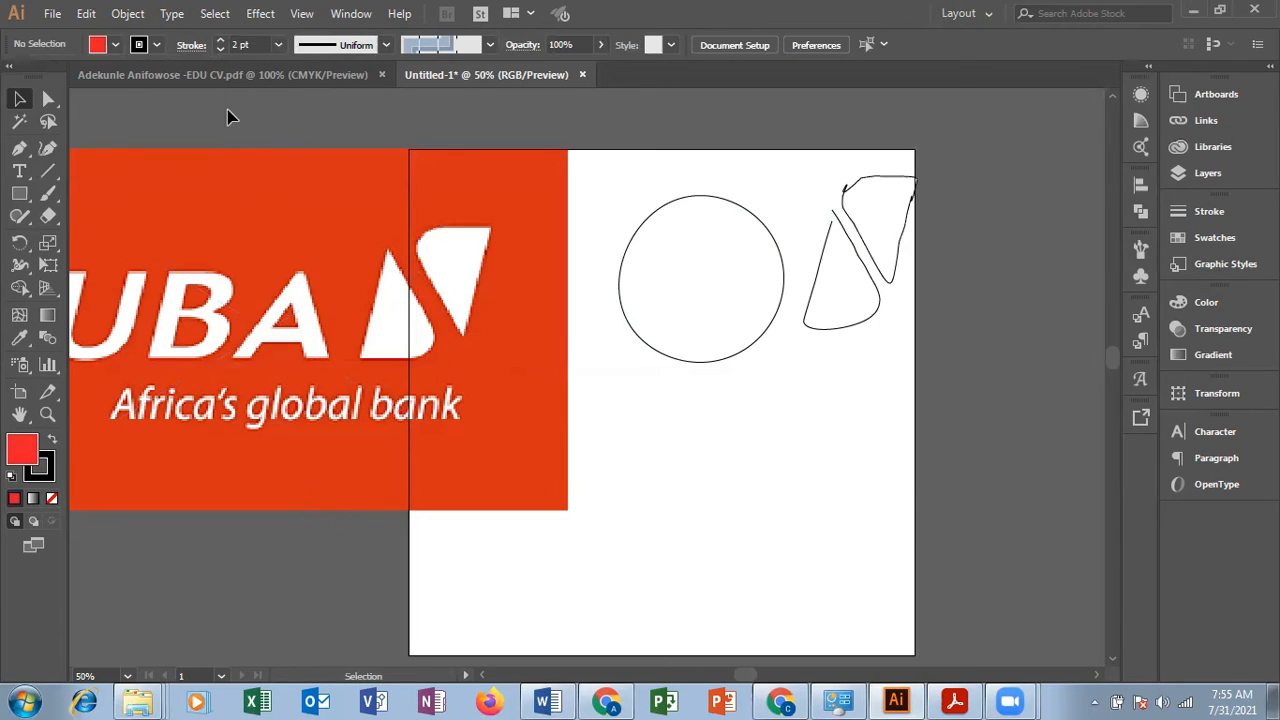
Step: Draw a closed right triangle with the Pen tool along the artboard's bottom edge, 1080 pt wide and about 413 pt high
{"action": "left_click", "coordinate": [19, 147]}
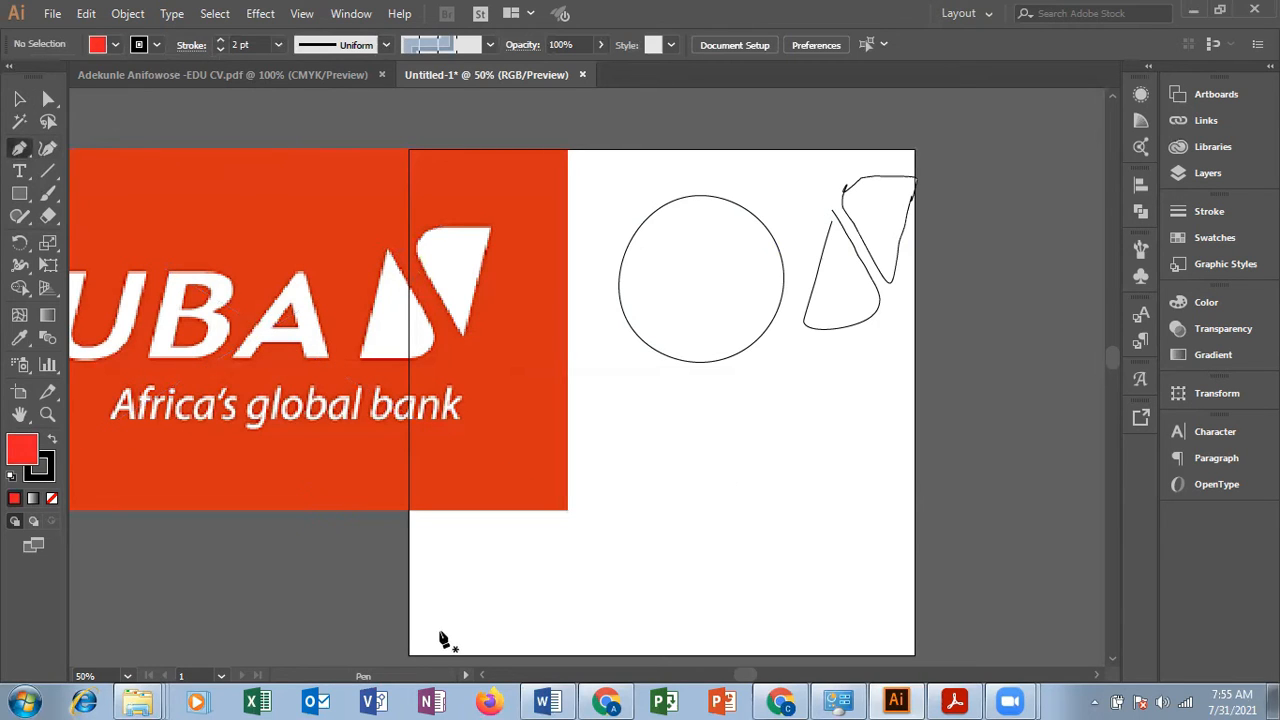
{"action": "left_click", "coordinate": [410, 652]}
{"action": "left_click", "coordinate": [915, 464]}
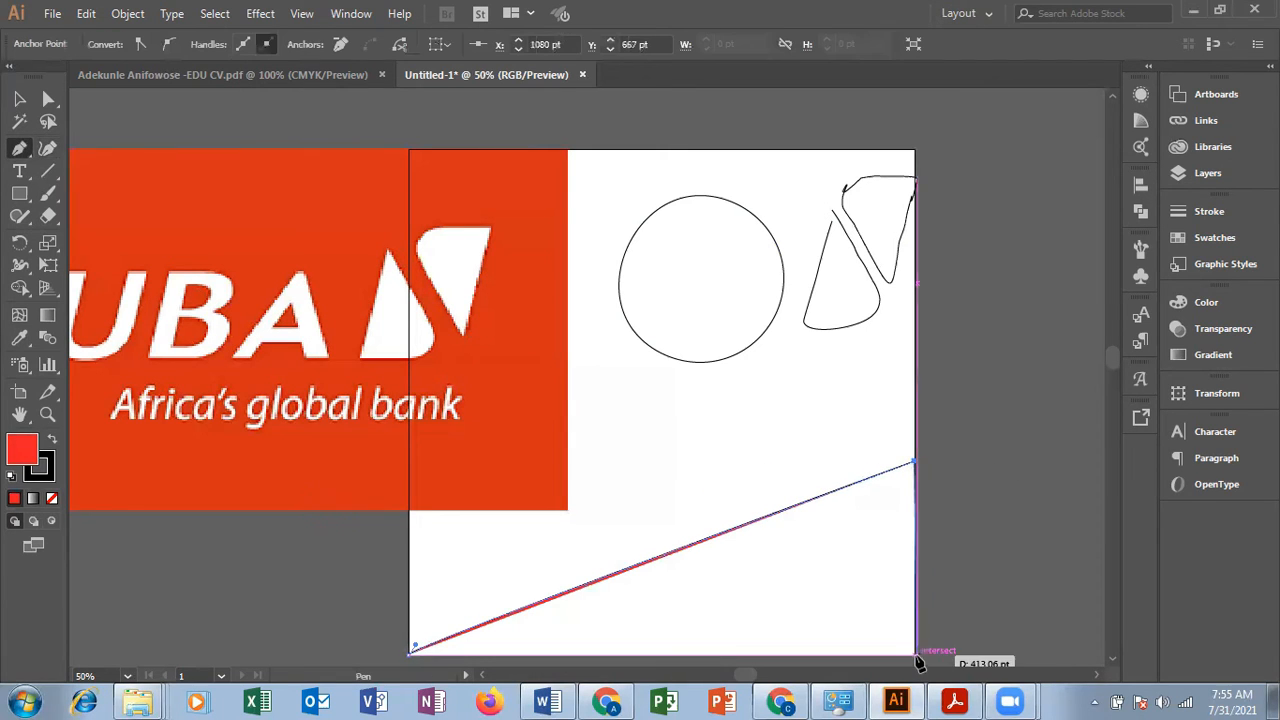
{"action": "left_click", "coordinate": [915, 658]}
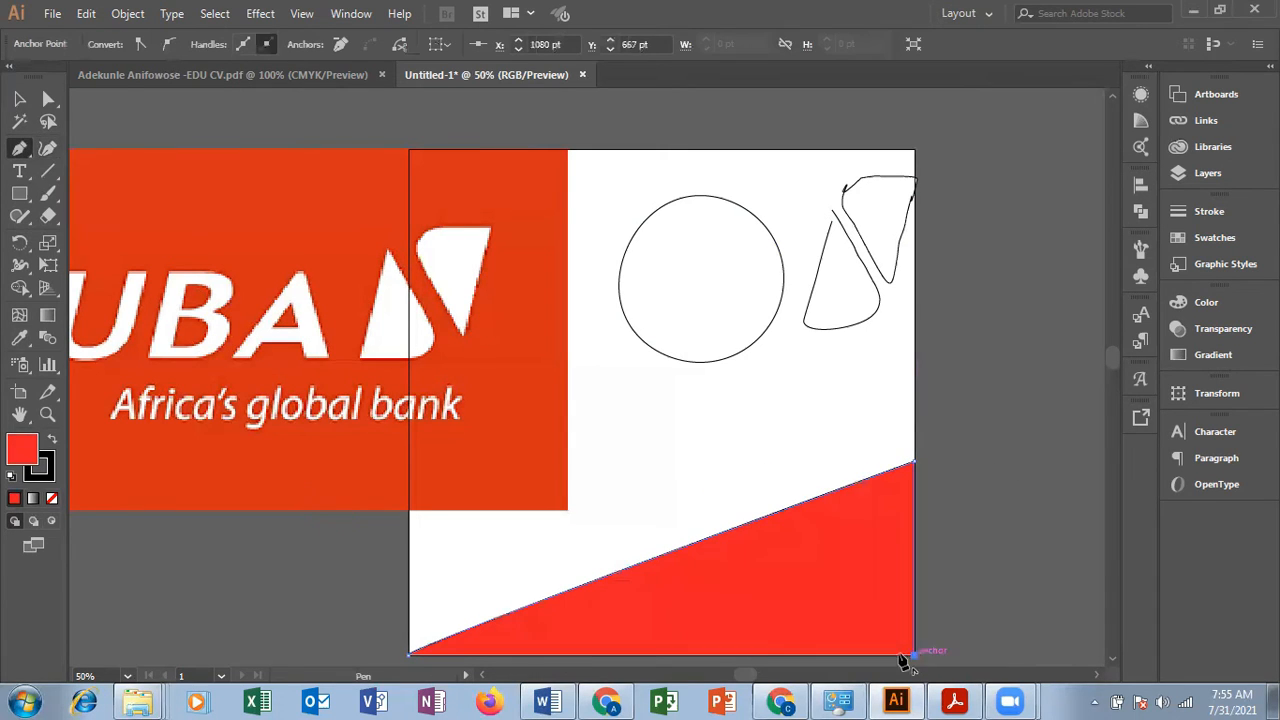
{"action": "left_click", "coordinate": [411, 654]}
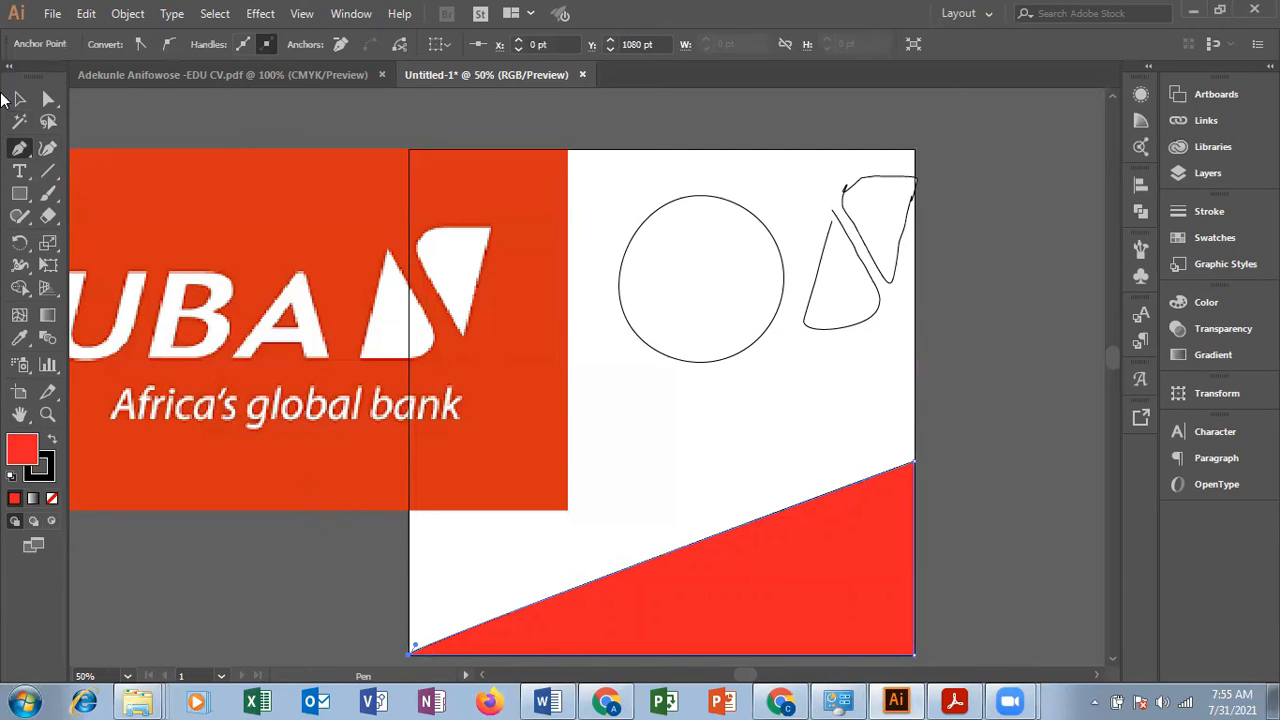
Step: Move the red triangle left so it overlaps the logo image's lower part, and open the logo image in isolation mode
{"action": "left_click", "coordinate": [20, 100]}
{"action": "left_click_drag", "start_coordinate": [717, 589], "coordinate": [283, 580]}
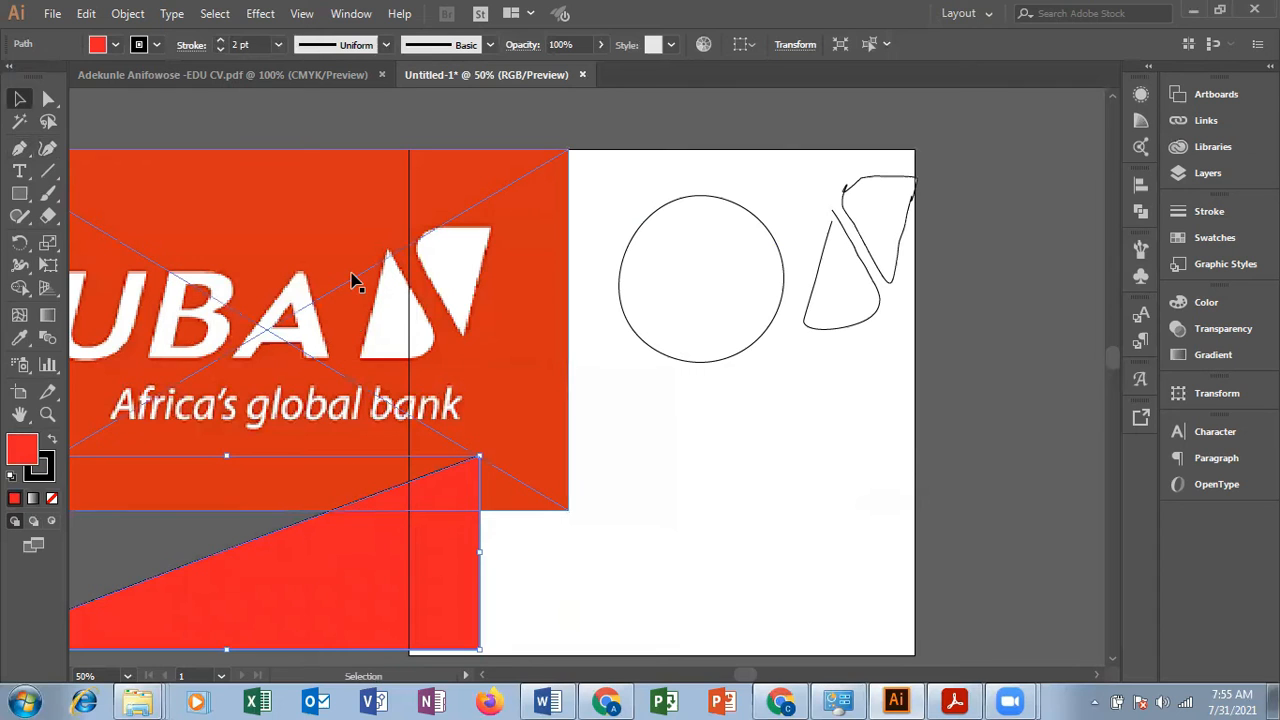
{"action": "double_click", "coordinate": [352, 203]}
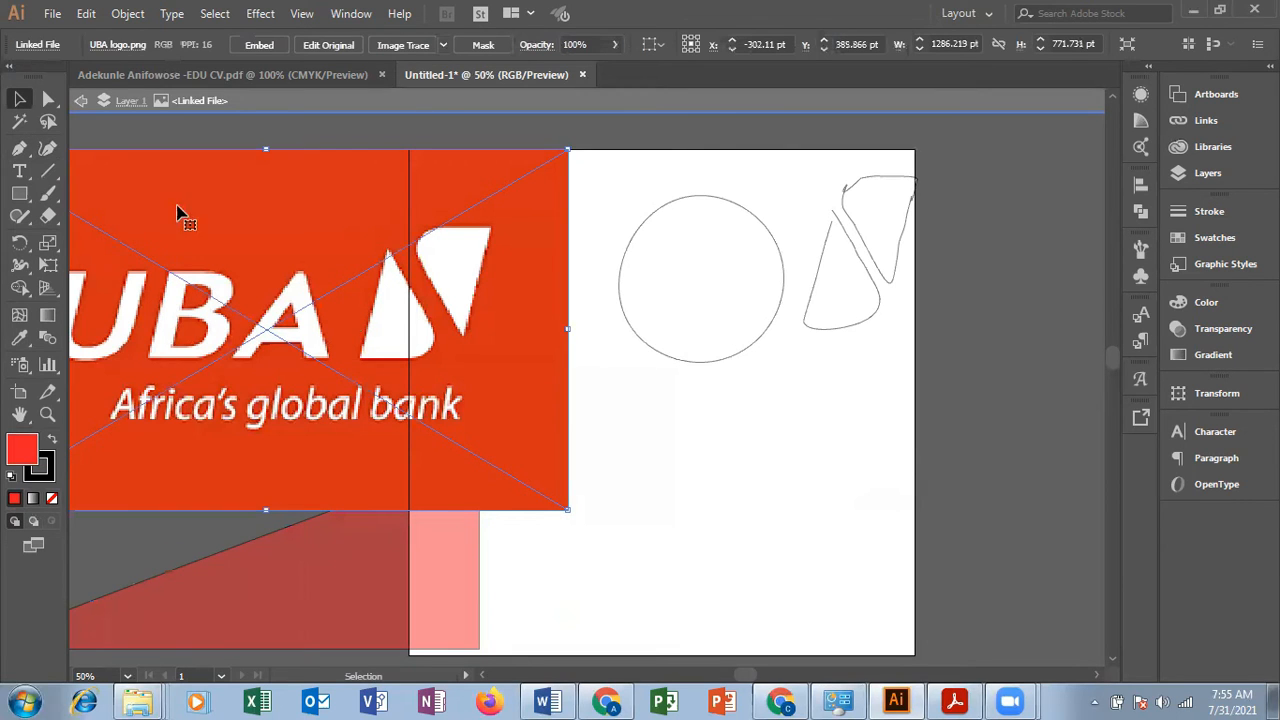
Step: Recolour the large red triangle with the logo background's orange-red using the Eyedropper tool
{"action": "left_click", "coordinate": [83, 101]}
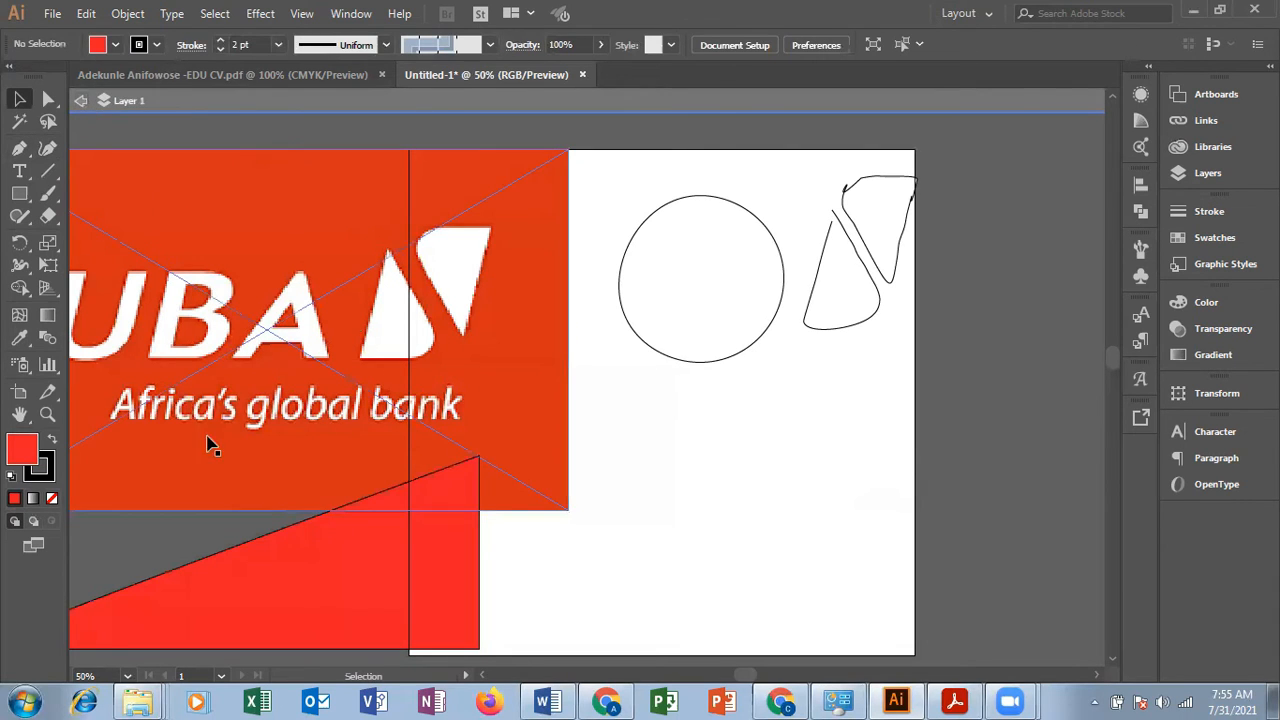
{"action": "left_click", "coordinate": [281, 594]}
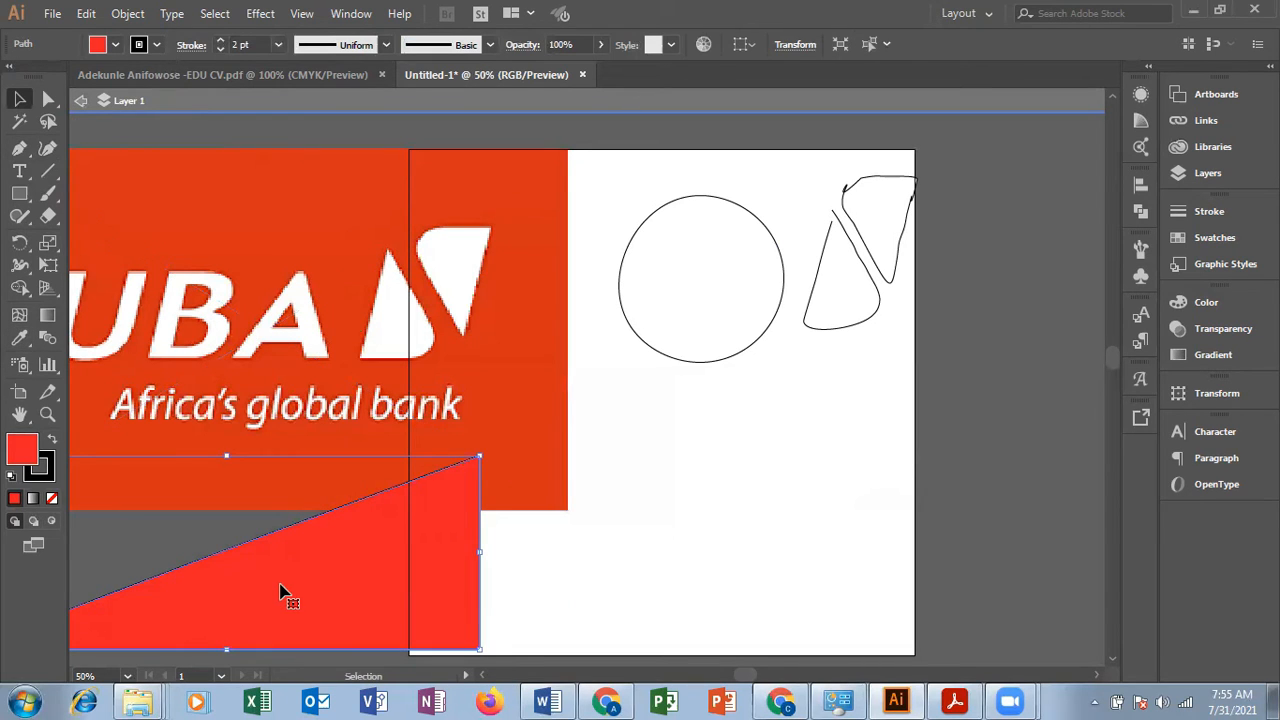
{"action": "left_click", "coordinate": [20, 343]}
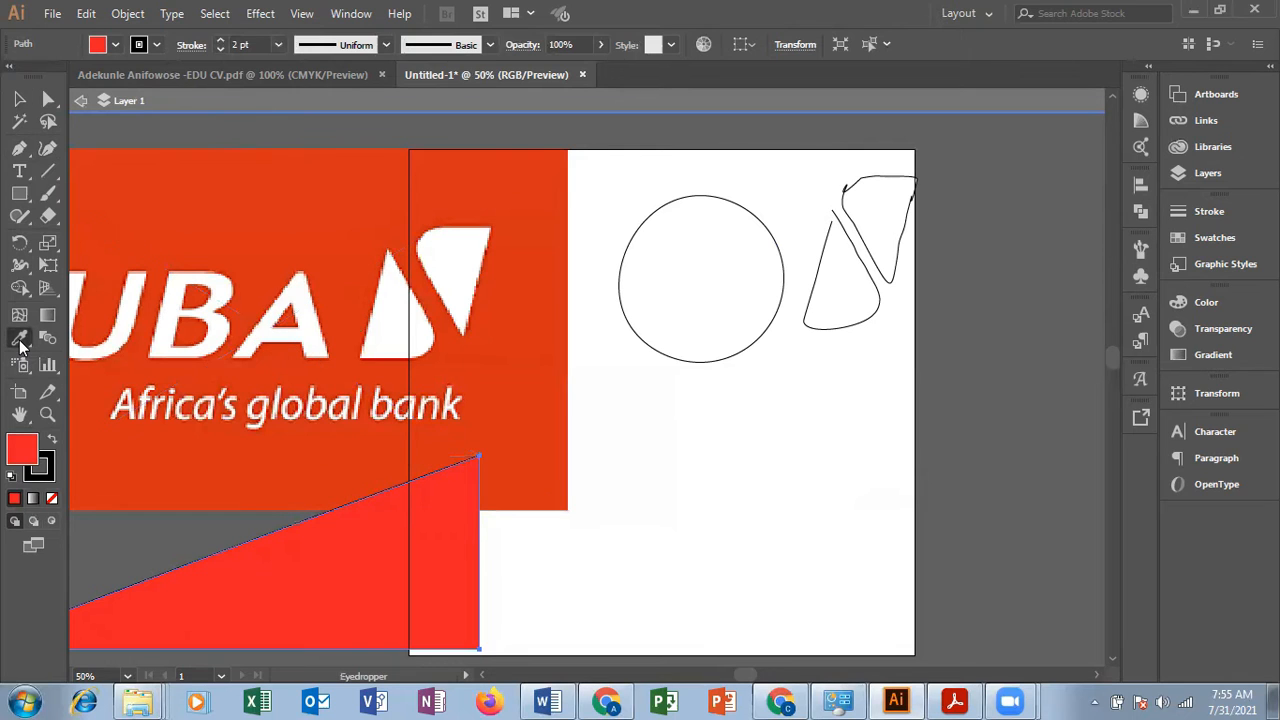
{"action": "left_click", "coordinate": [318, 220]}
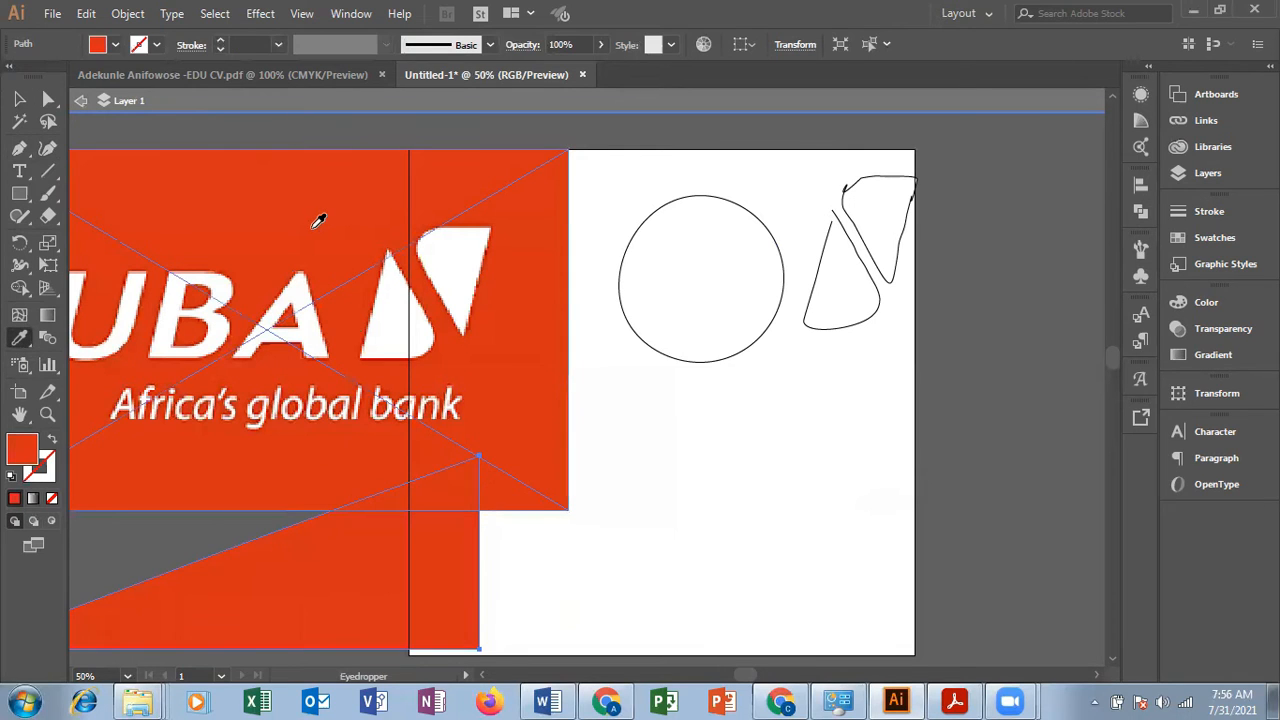
{"action": "left_click", "coordinate": [19, 99]}
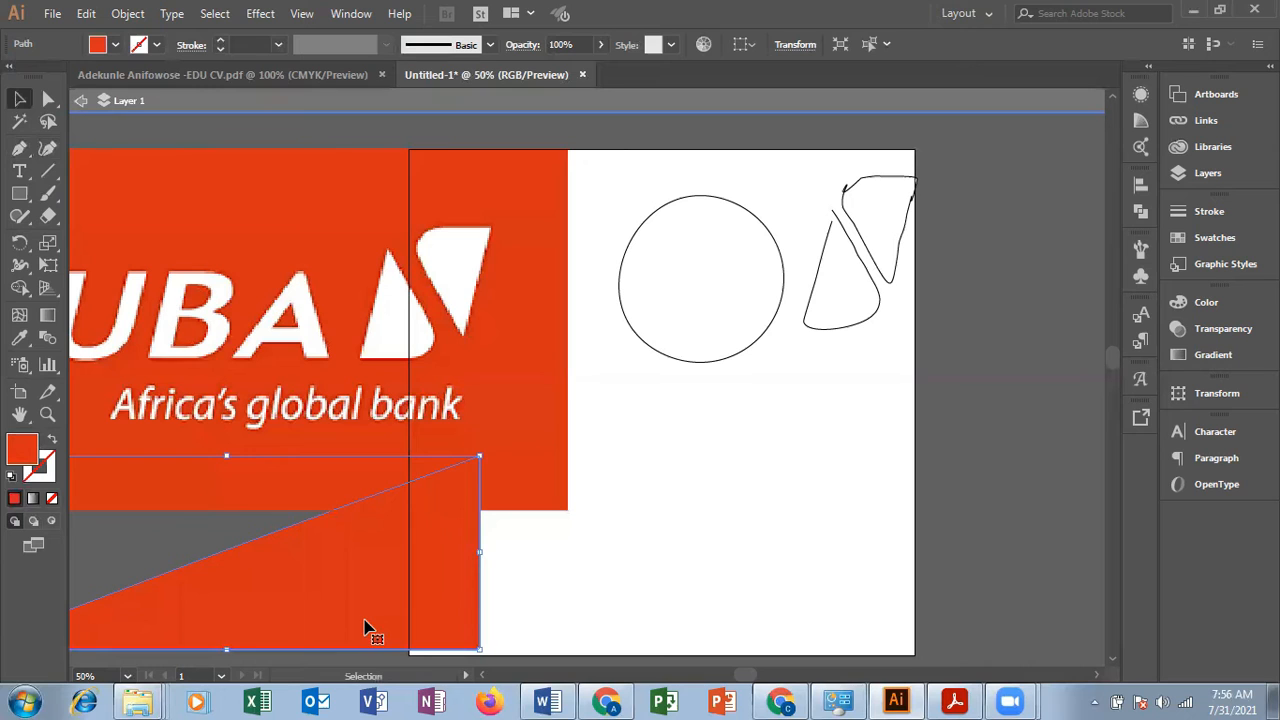
Step: Exit isolation mode and move the large triangle off the artboard, just below the logo image
{"action": "mouse_move", "coordinate": [381, 607]}
{"action": "left_mouse_down"}
{"action": "mouse_move", "coordinate": [315, 620]}
{"action": "mouse_move", "coordinate": [437, 623]}
{"action": "mouse_move", "coordinate": [451, 636]}
{"action": "mouse_move", "coordinate": [502, 592]}
{"action": "mouse_move", "coordinate": [374, 616]}
{"action": "left_mouse_up"}
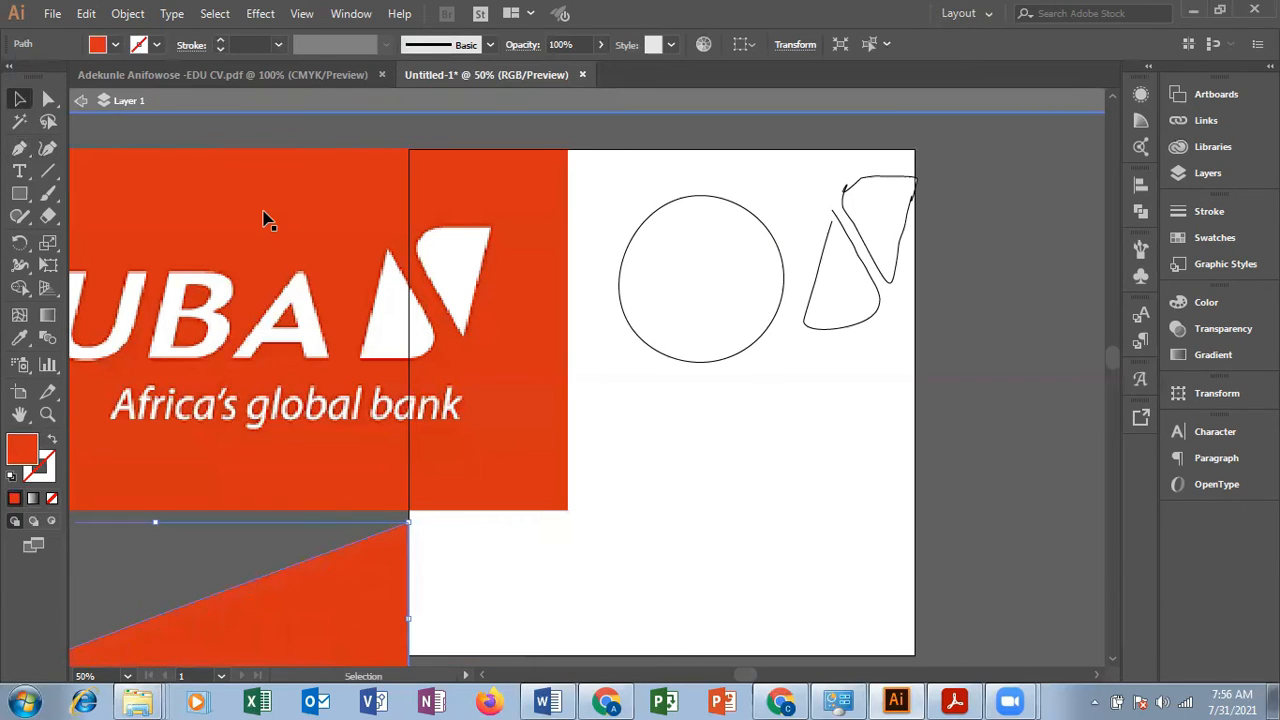
{"action": "left_click", "coordinate": [83, 102]}
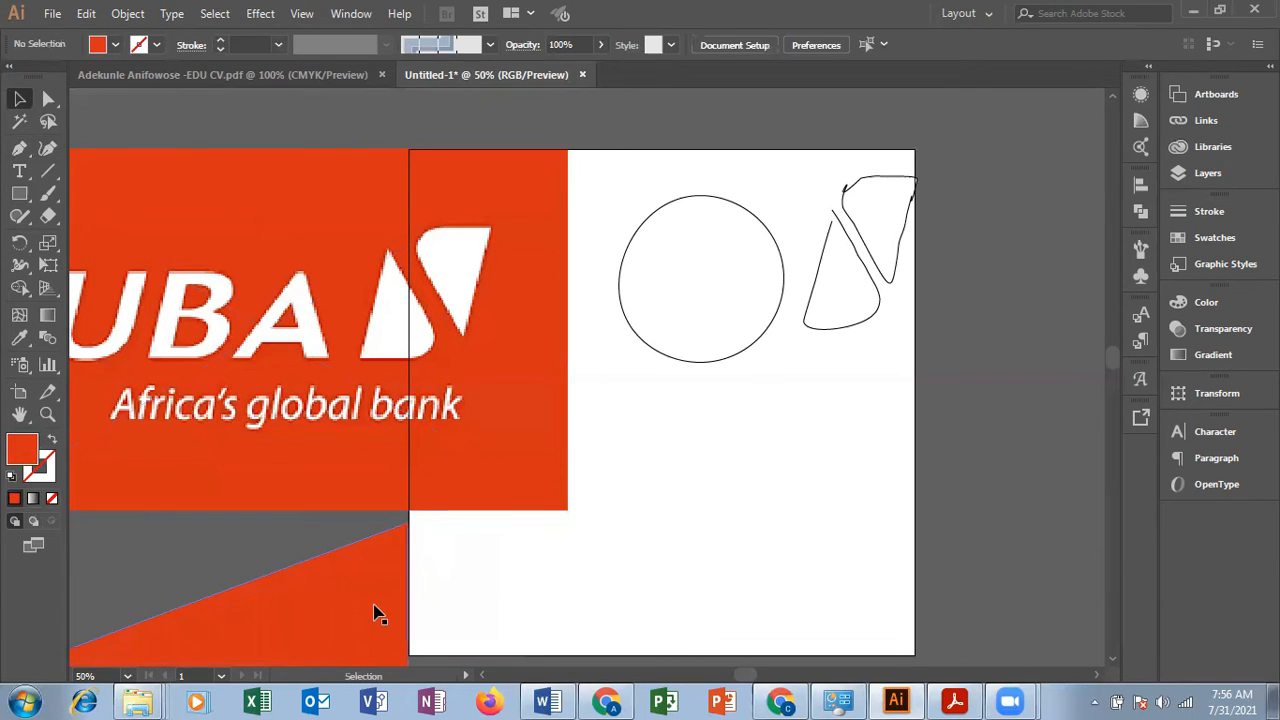
{"action": "left_click_drag", "start_coordinate": [390, 608], "coordinate": [413, 608]}
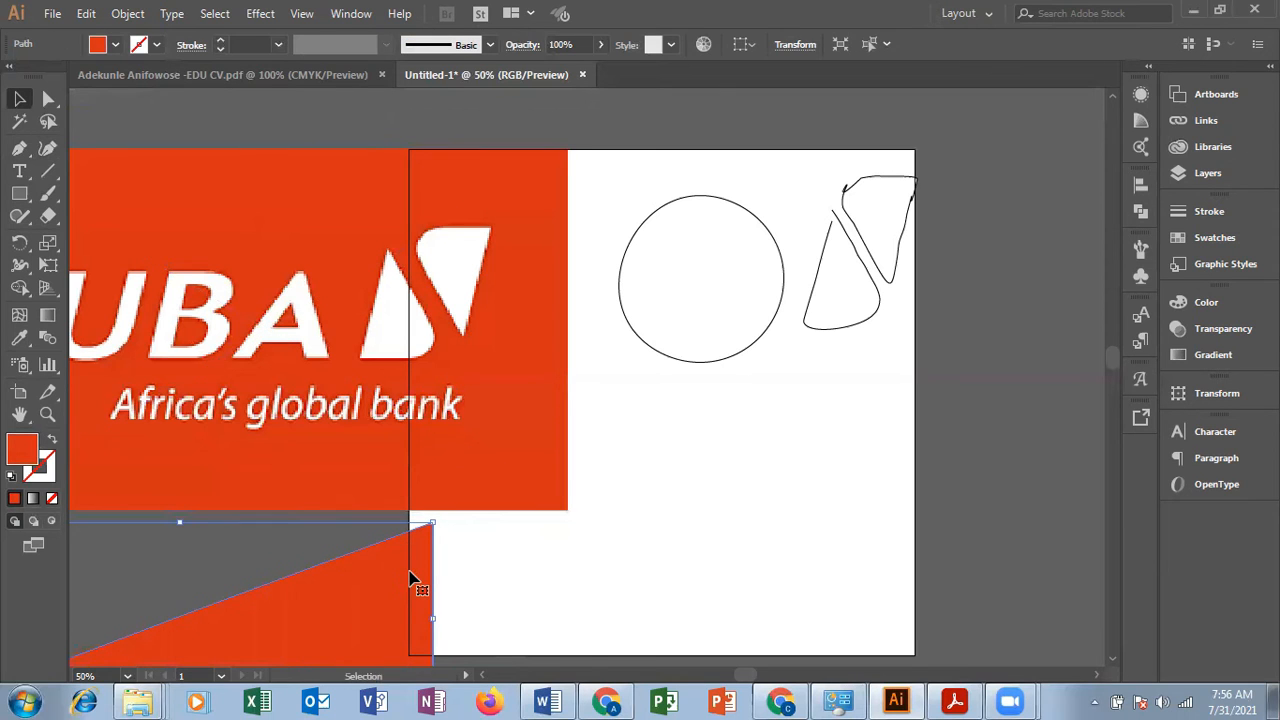
{"action": "left_click_drag", "start_coordinate": [366, 604], "coordinate": [253, 600]}
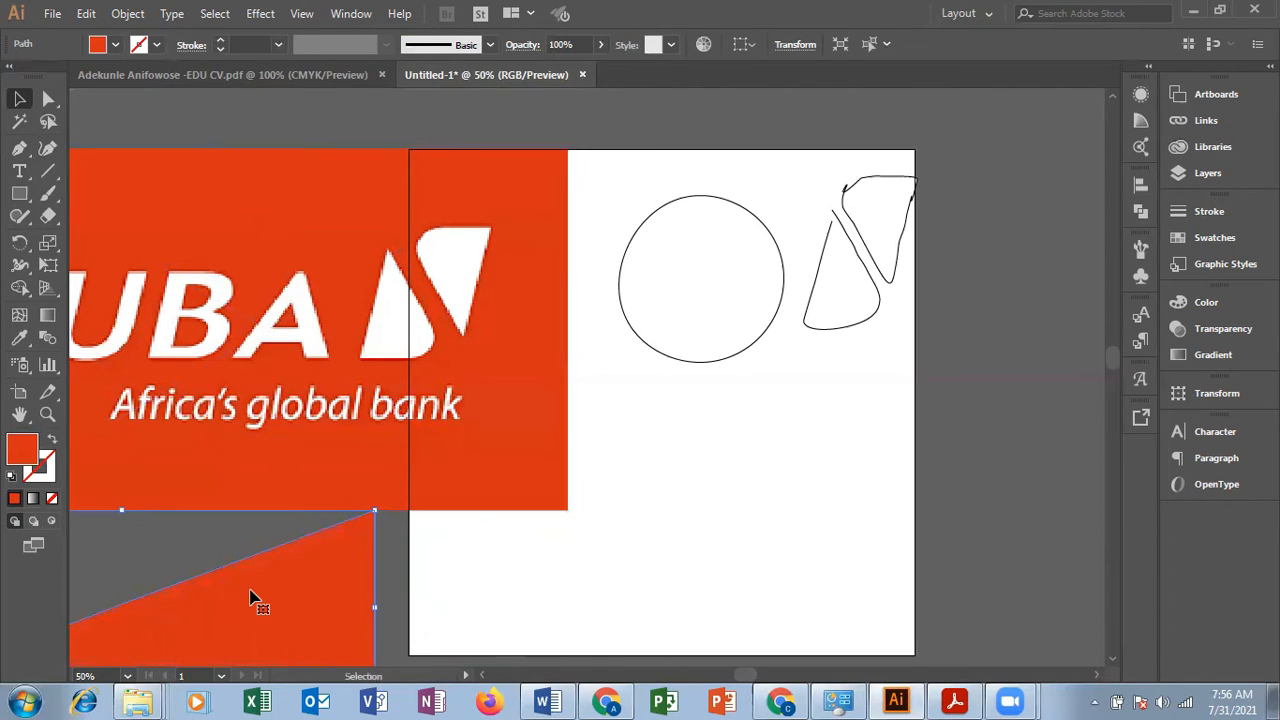
Step: Try the Eyedropper on the large triangle with the artboard's white and the canvas grey, and undo both fills
{"action": "left_click", "coordinate": [19, 338]}
{"action": "left_click", "coordinate": [707, 519]}
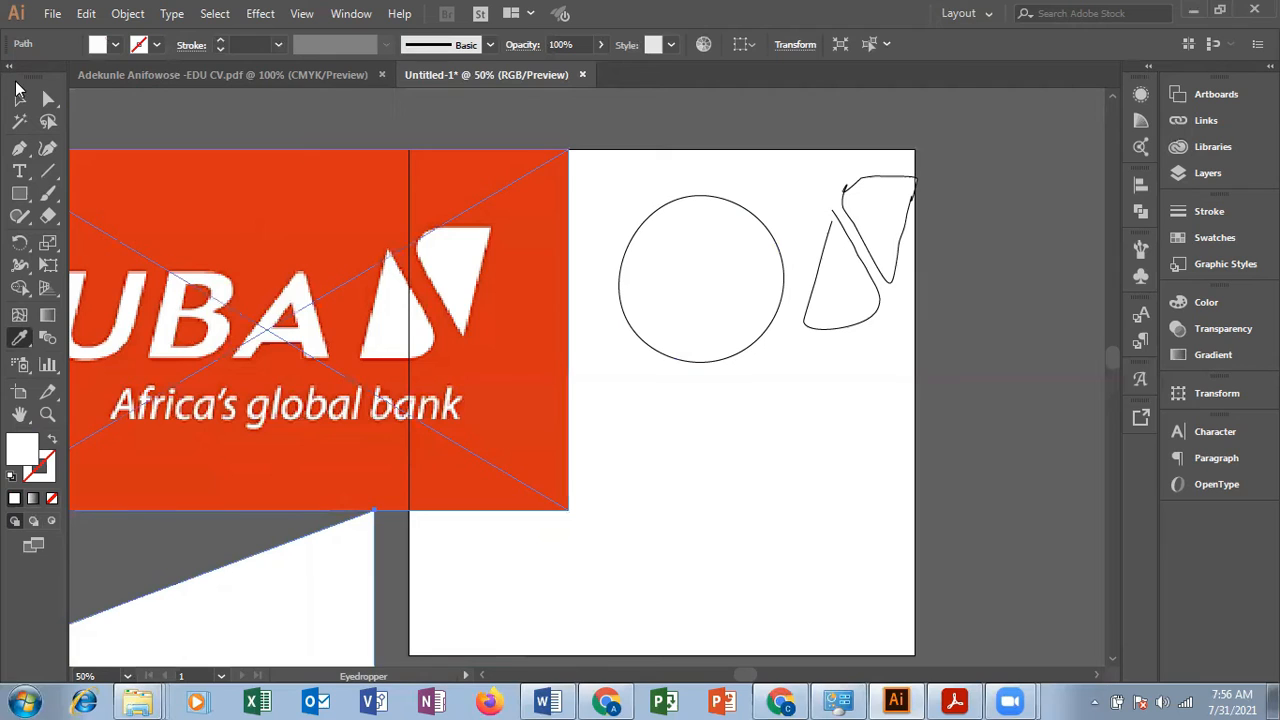
{"action": "left_click", "coordinate": [140, 113]}
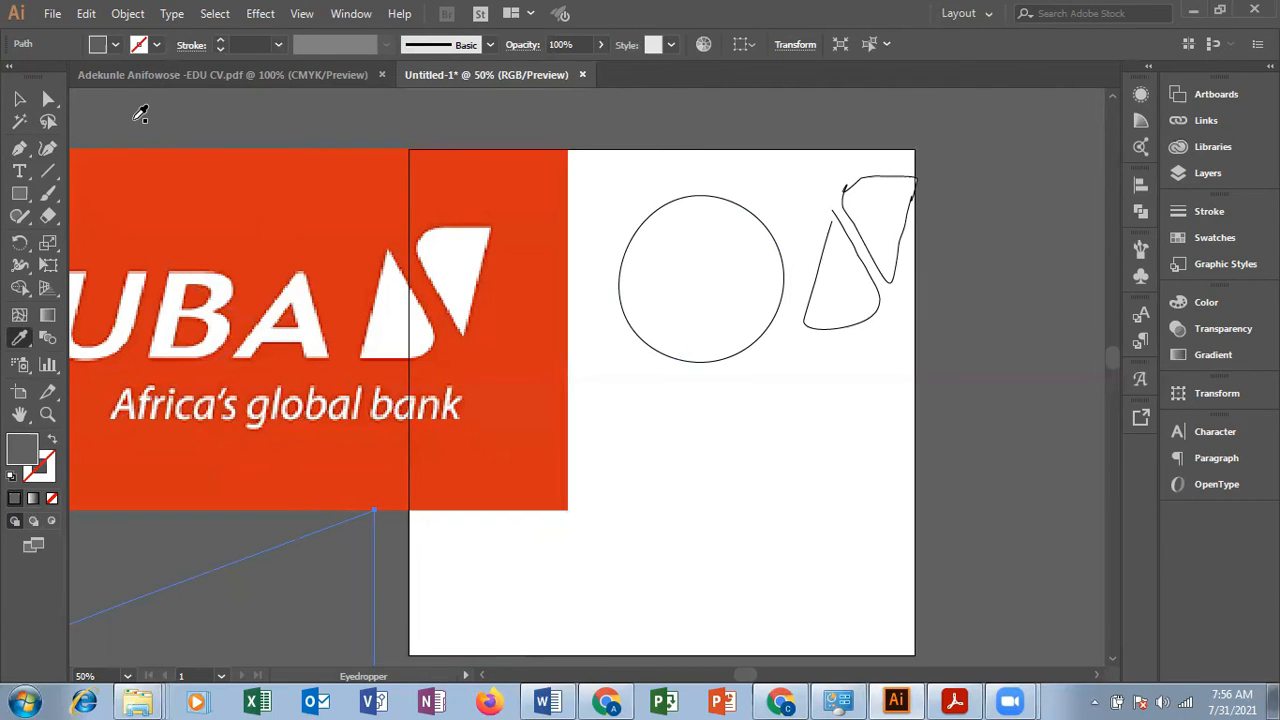
{"action": "left_click", "coordinate": [19, 98]}
{"action": "key", "text": "ctrl+z"}
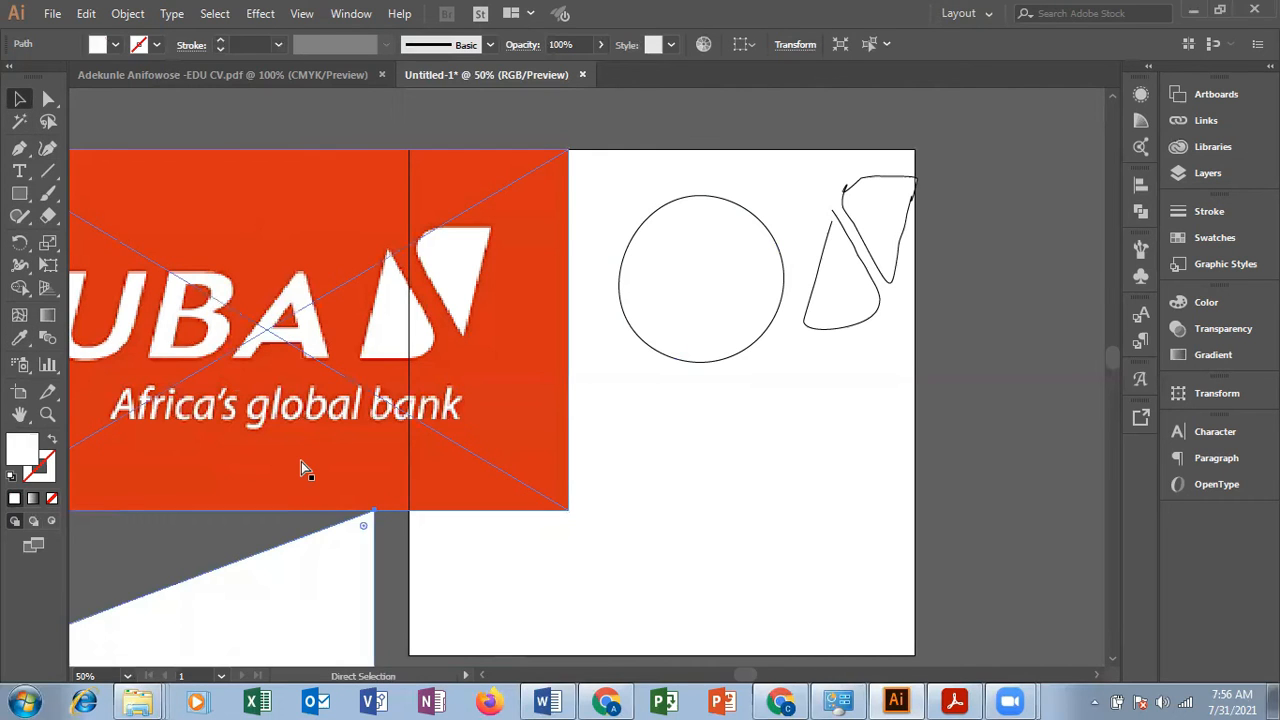
{"action": "left_click", "coordinate": [301, 463]}
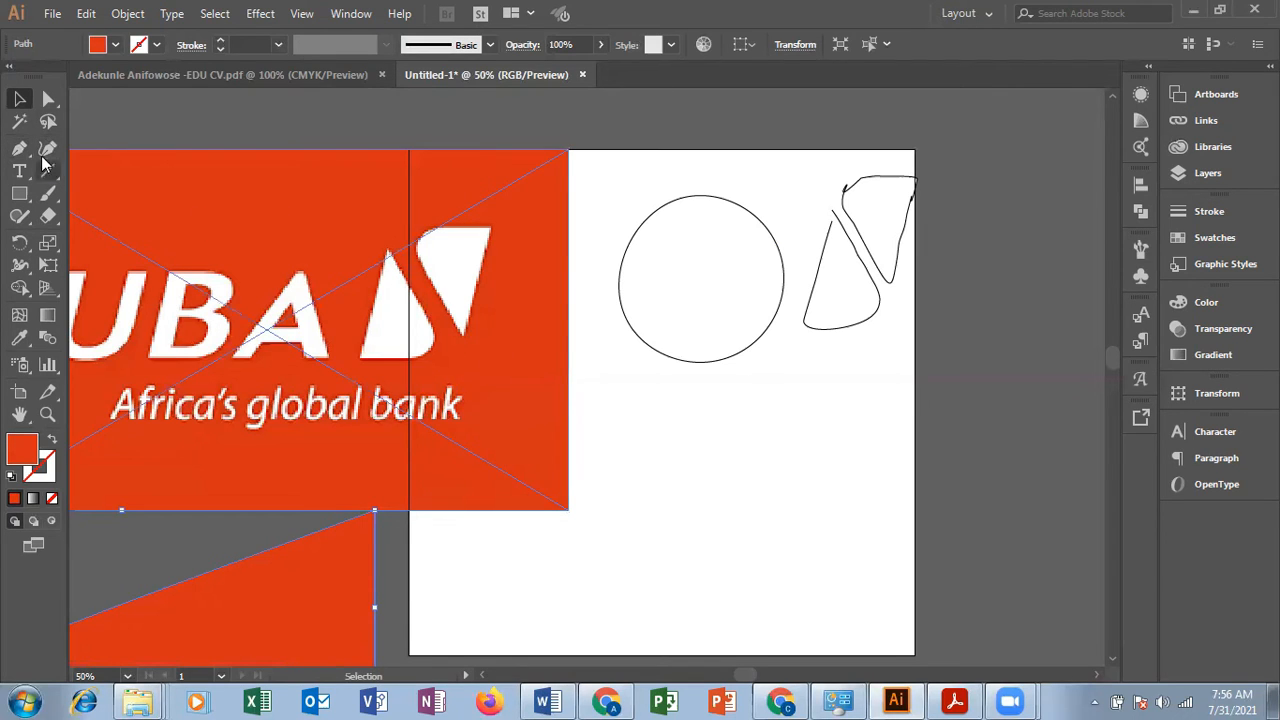
Step: Draw a small closed orange-red triangle with the Pen tool below the circle, with its apex at about X 727 pt, Y 540 pt
{"action": "left_click", "coordinate": [20, 153]}
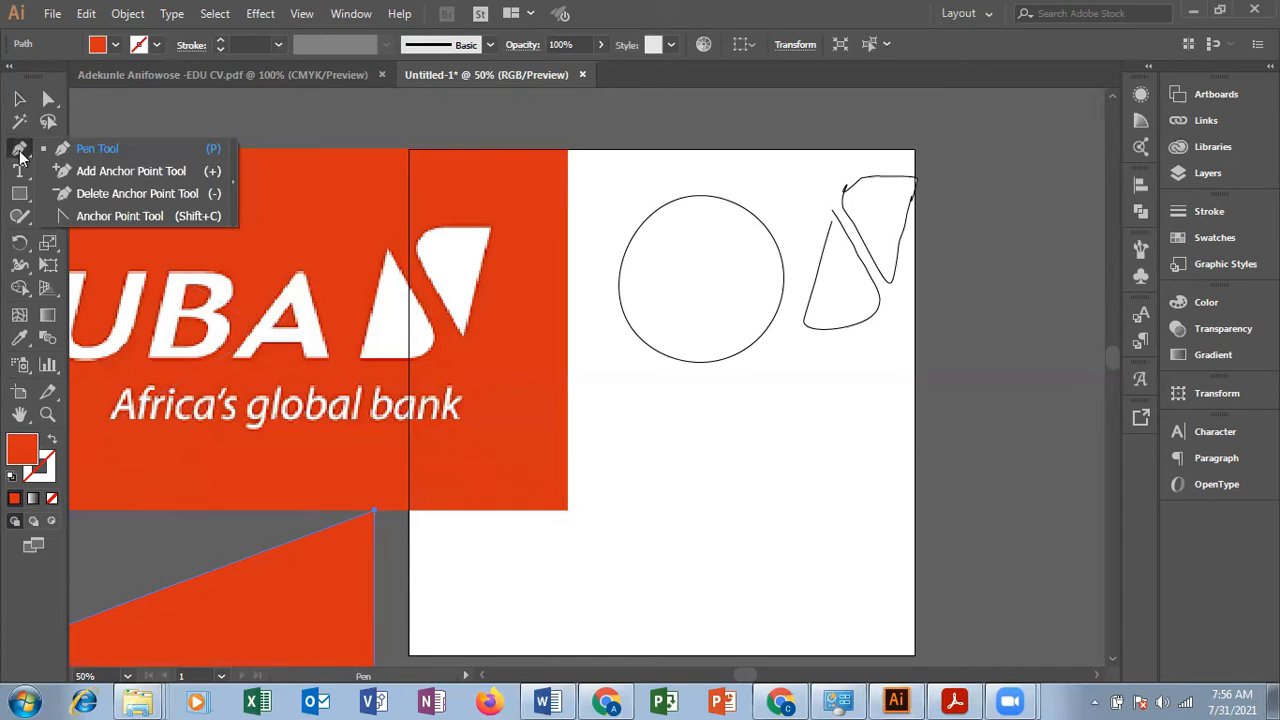
{"action": "left_click", "coordinate": [84, 148]}
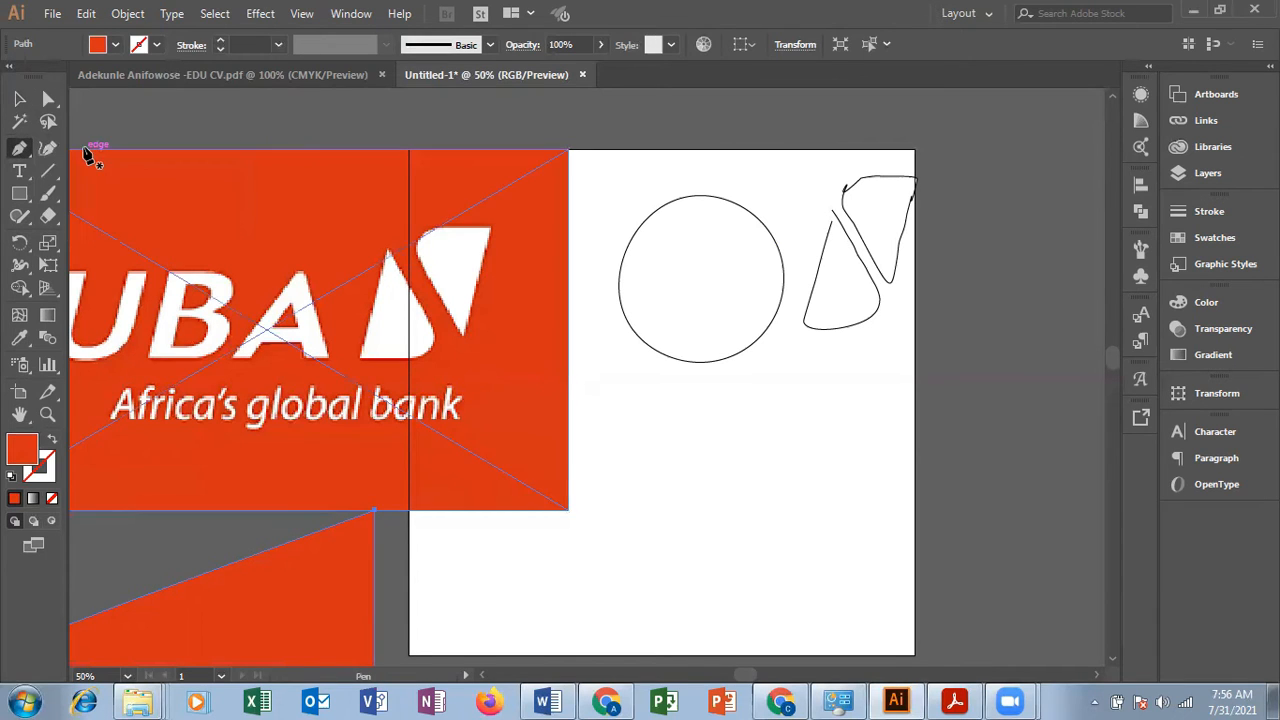
{"action": "left_click", "coordinate": [748, 402]}
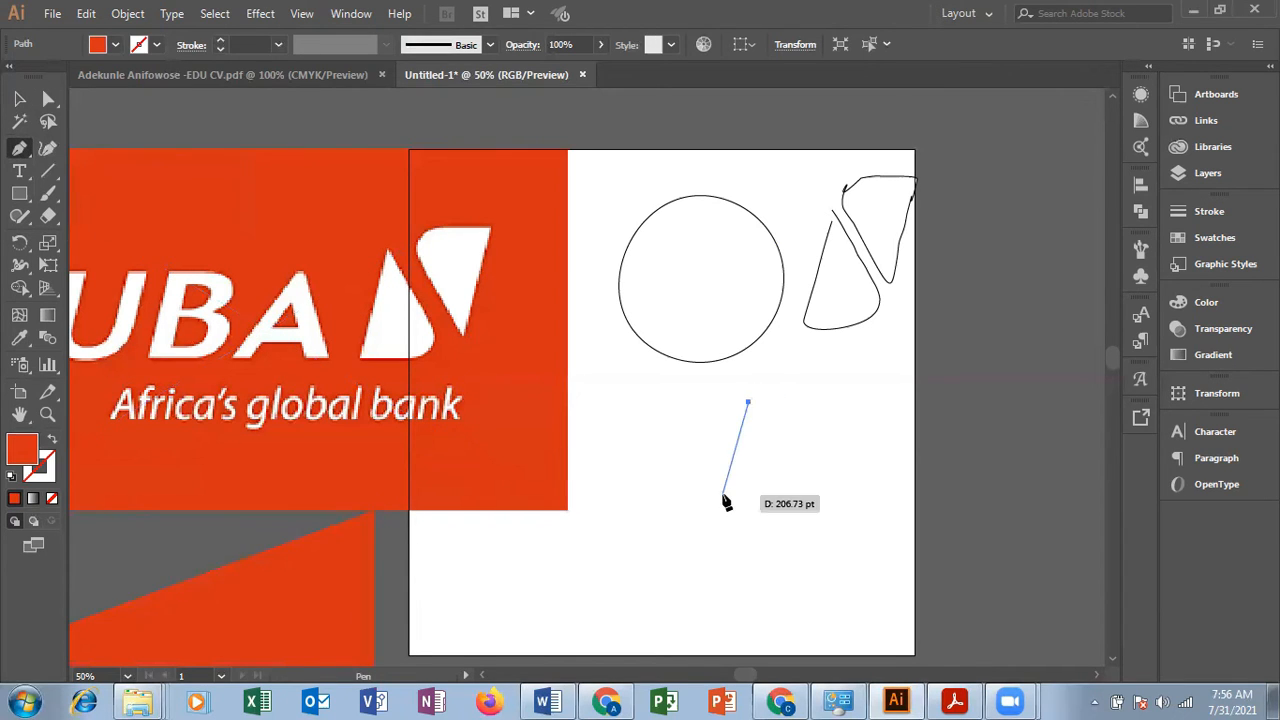
{"action": "left_click", "coordinate": [713, 504]}
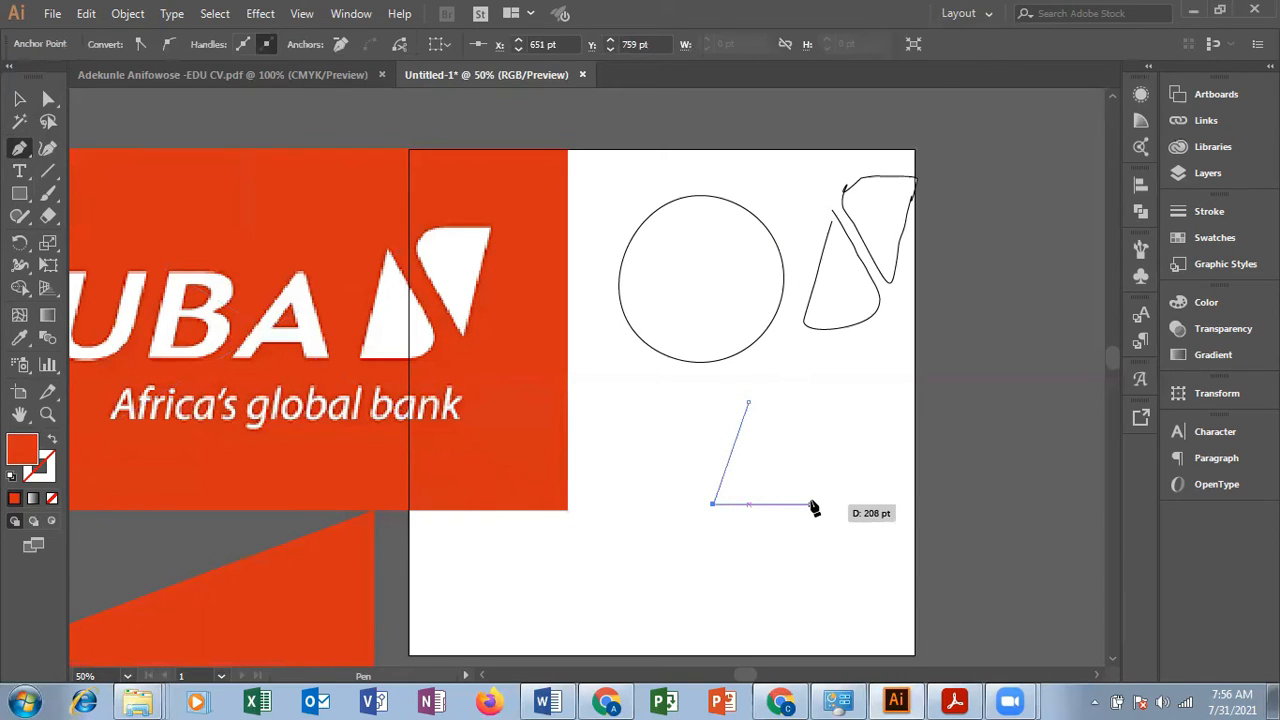
{"action": "left_click", "coordinate": [805, 502]}
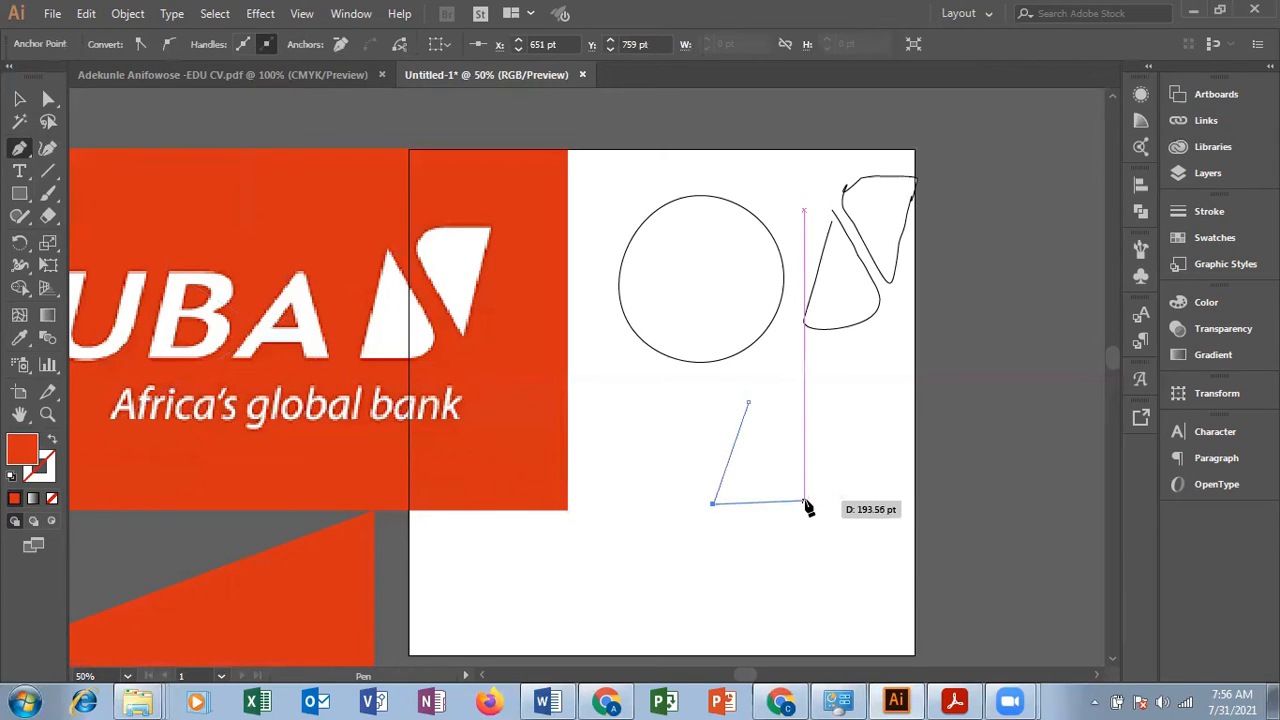
{"action": "left_click", "coordinate": [749, 405]}
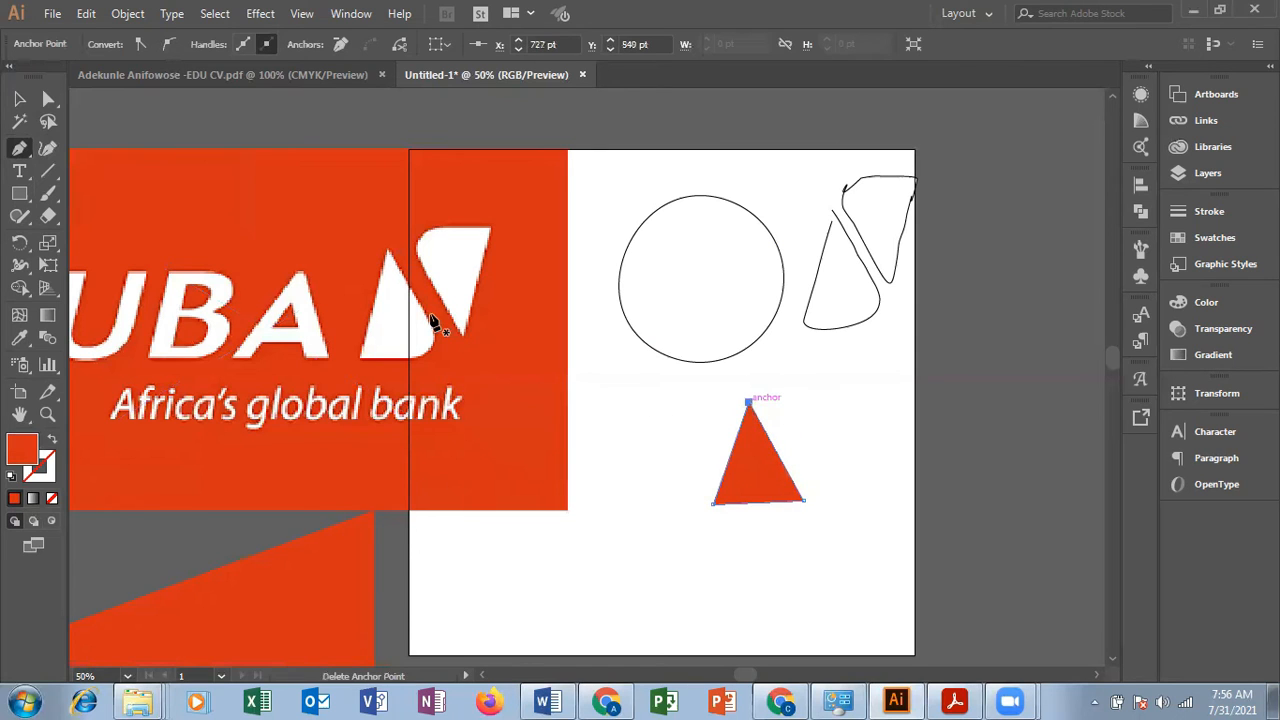
{"action": "left_click", "coordinate": [19, 99]}
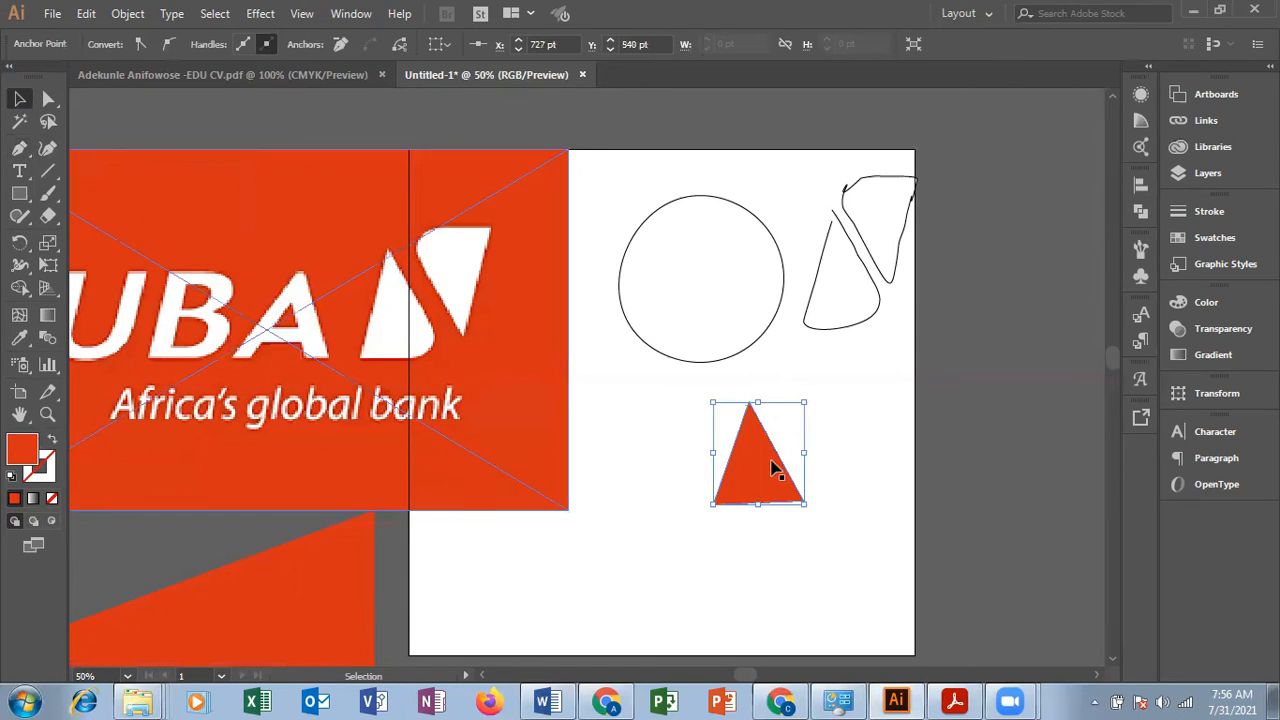
{"action": "left_click", "coordinate": [776, 509]}
{"action": "left_click", "coordinate": [793, 495]}
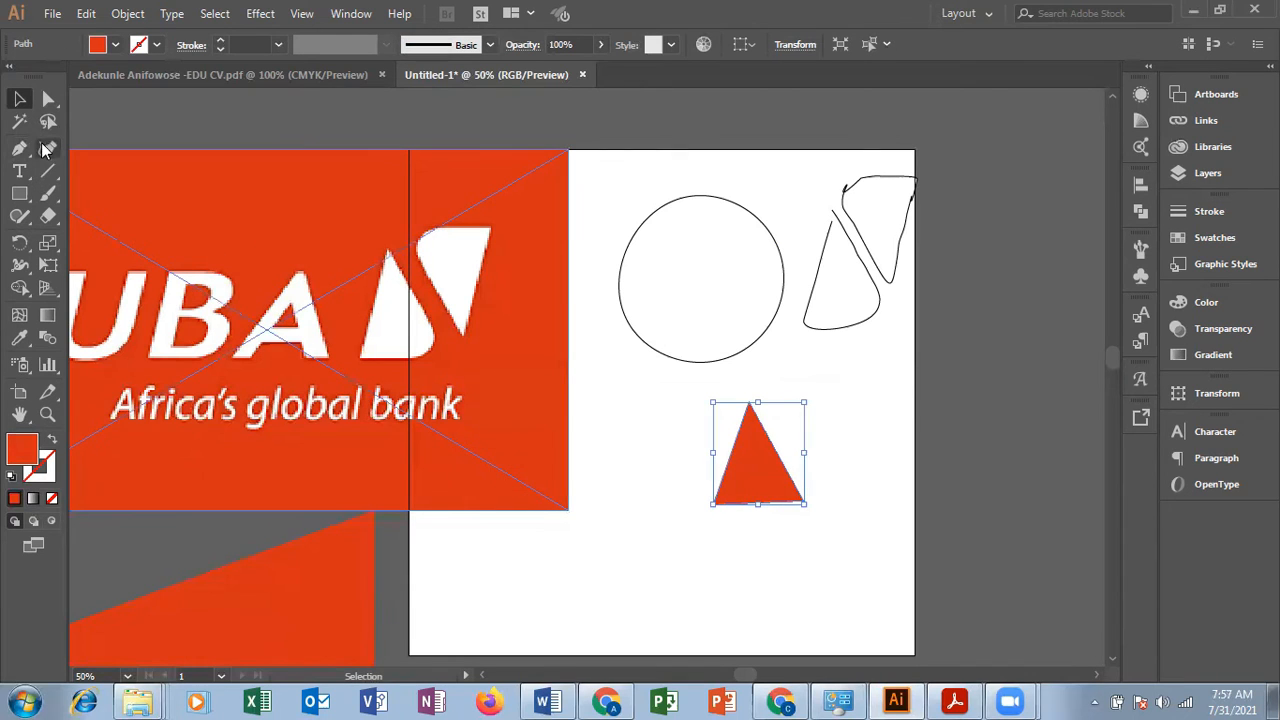
Step: Round the small triangle's lower-right corner into a curve with the Anchor Point tool, and deselect the shape
{"action": "left_click", "coordinate": [19, 148]}
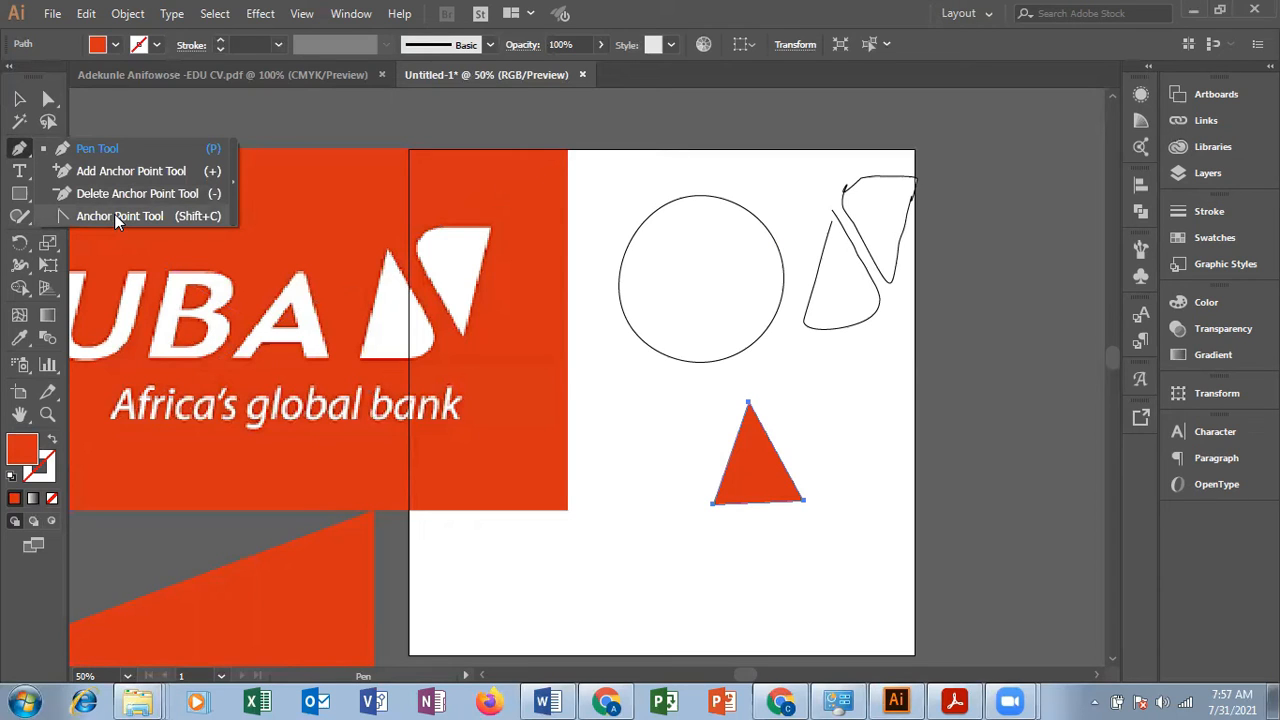
{"action": "left_click", "coordinate": [115, 216]}
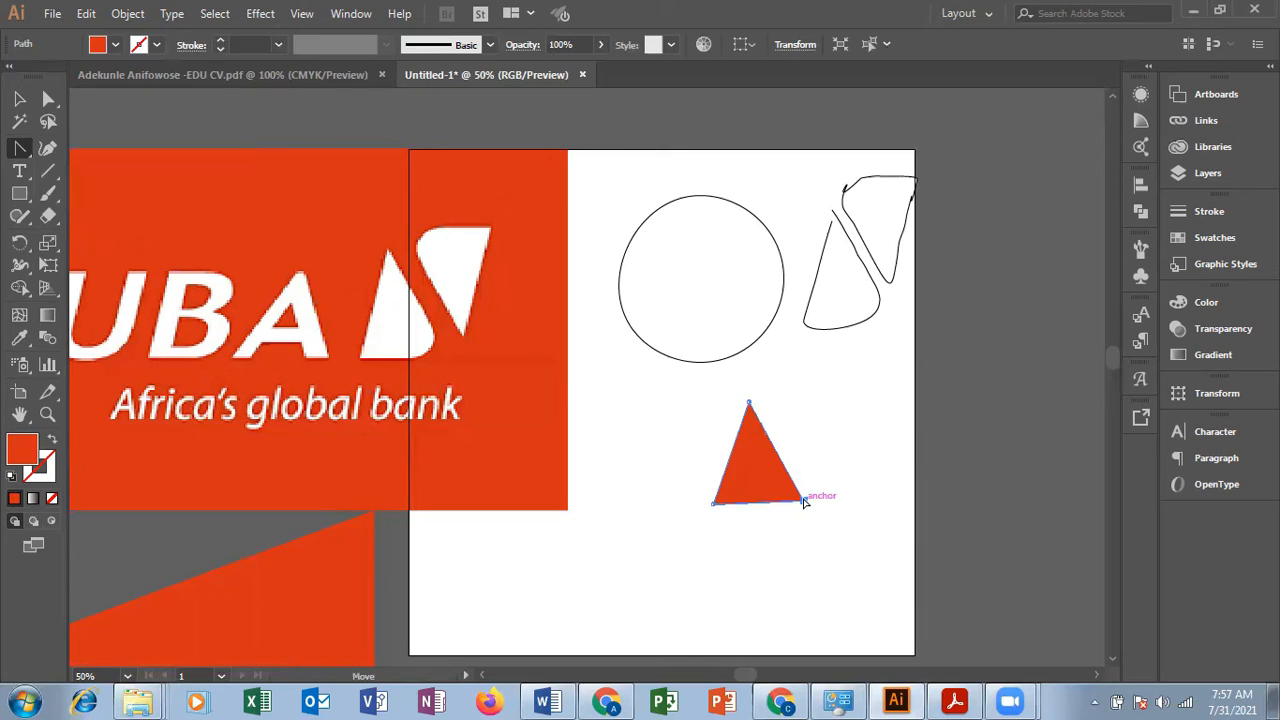
{"action": "left_click_drag", "start_coordinate": [799, 502], "coordinate": [800, 486]}
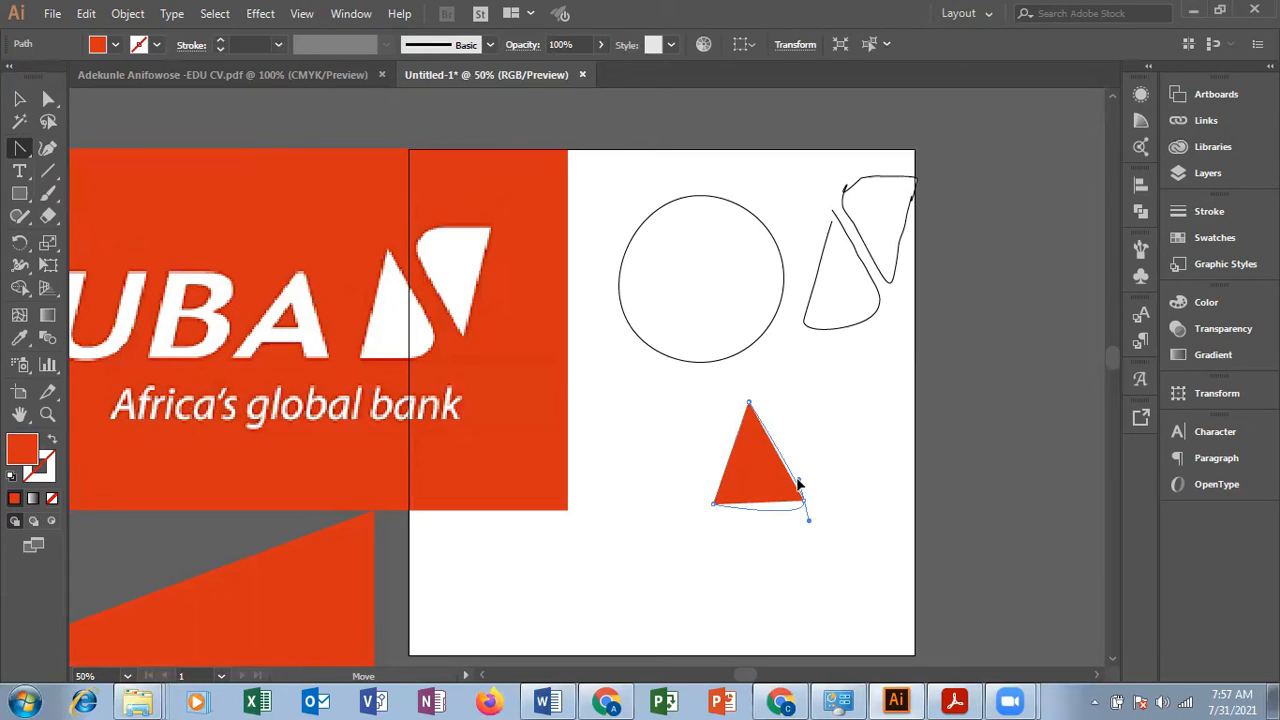
{"action": "left_click_drag", "start_coordinate": [798, 484], "coordinate": [798, 484]}
{"action": "left_click", "coordinate": [799, 482]}
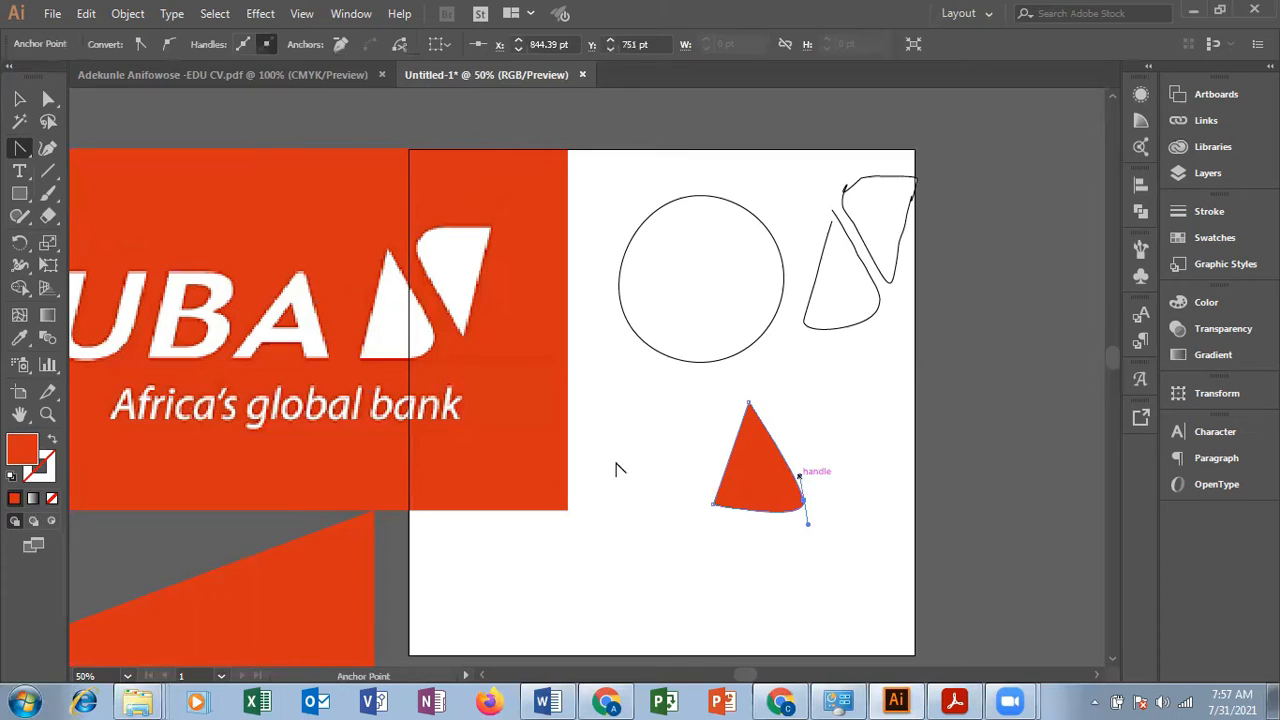
{"action": "left_click", "coordinate": [19, 98]}
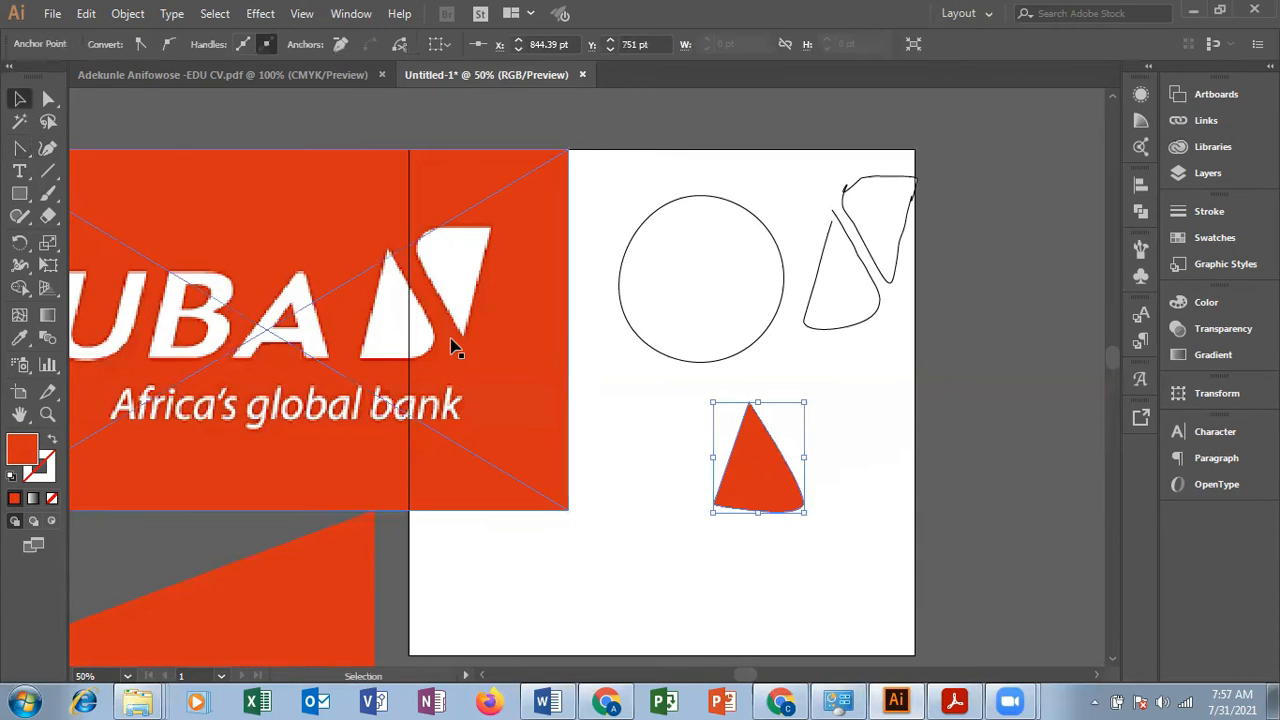
{"action": "left_click", "coordinate": [868, 476]}
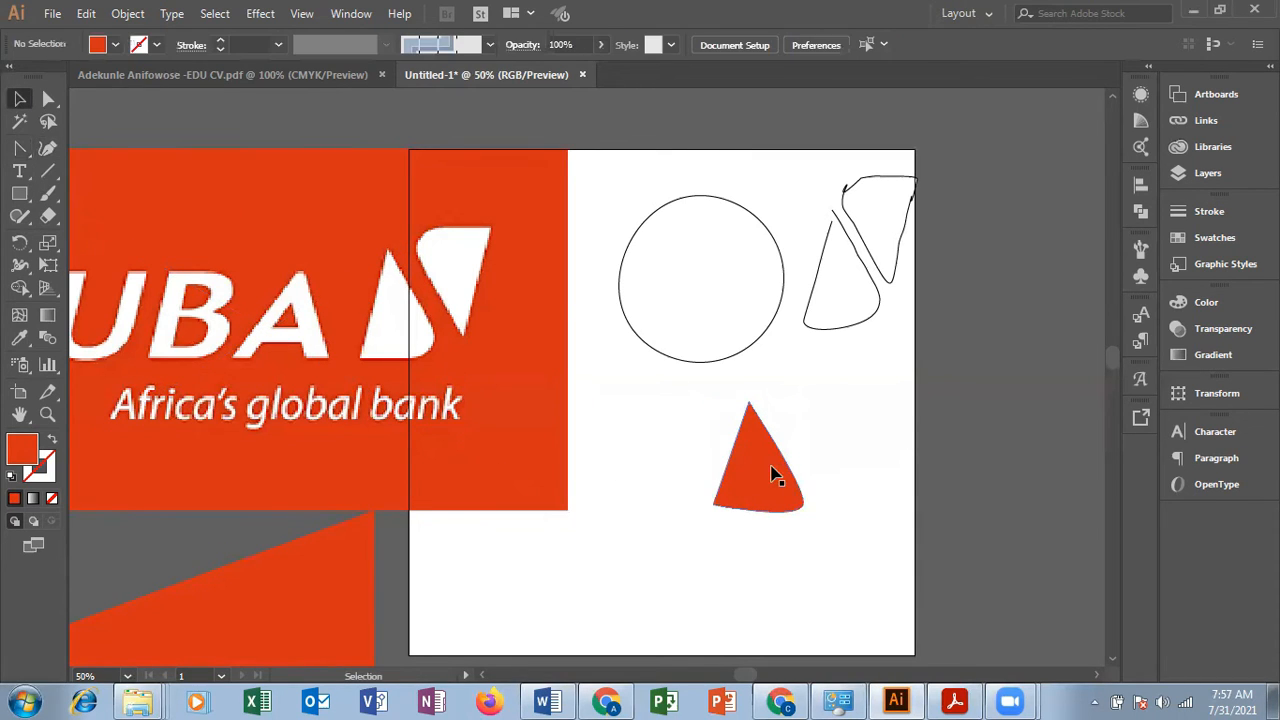
Step: Rotate the small rounded triangle slightly counterclockwise and leave it selected
{"action": "left_click", "coordinate": [778, 478]}
{"action": "left_click_drag", "start_coordinate": [764, 394], "coordinate": [752, 401]}
{"action": "left_click", "coordinate": [861, 462]}
{"action": "left_click", "coordinate": [785, 495]}
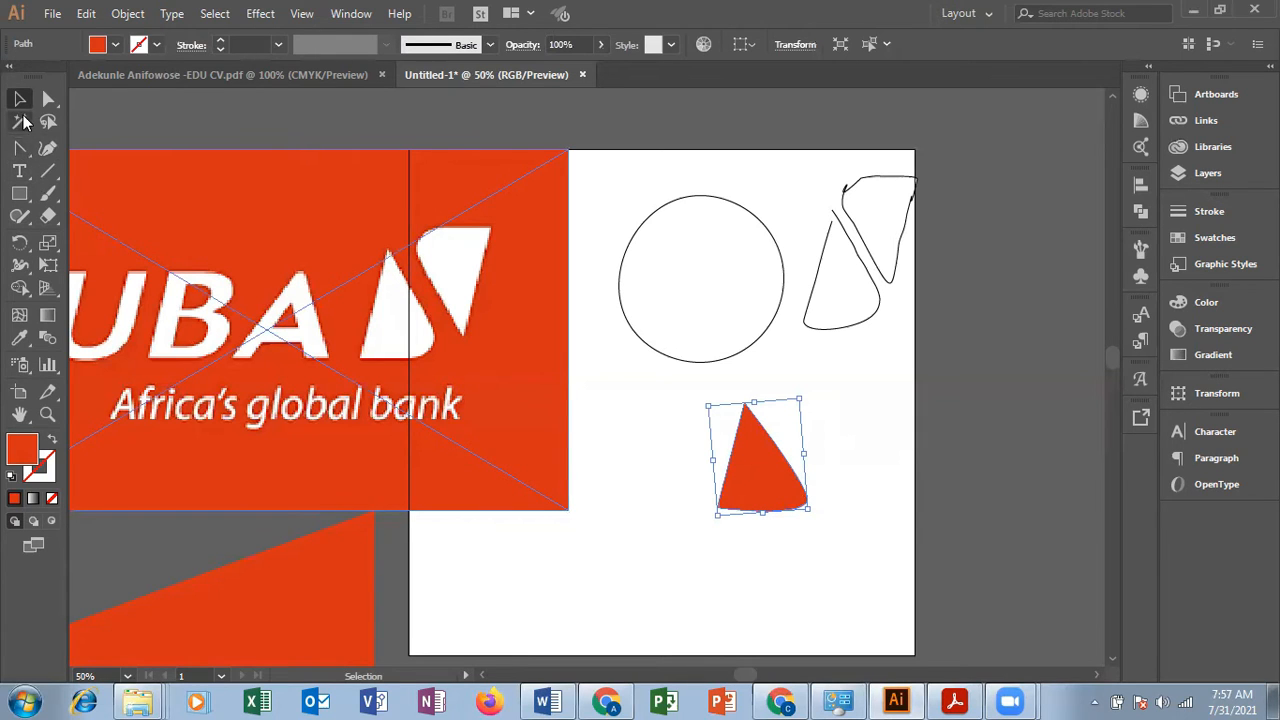
Step: Trace the left white shape of the logo's symbol as a closed orange-red path with the Pen tool, starting at its apex
{"action": "left_click", "coordinate": [20, 150]}
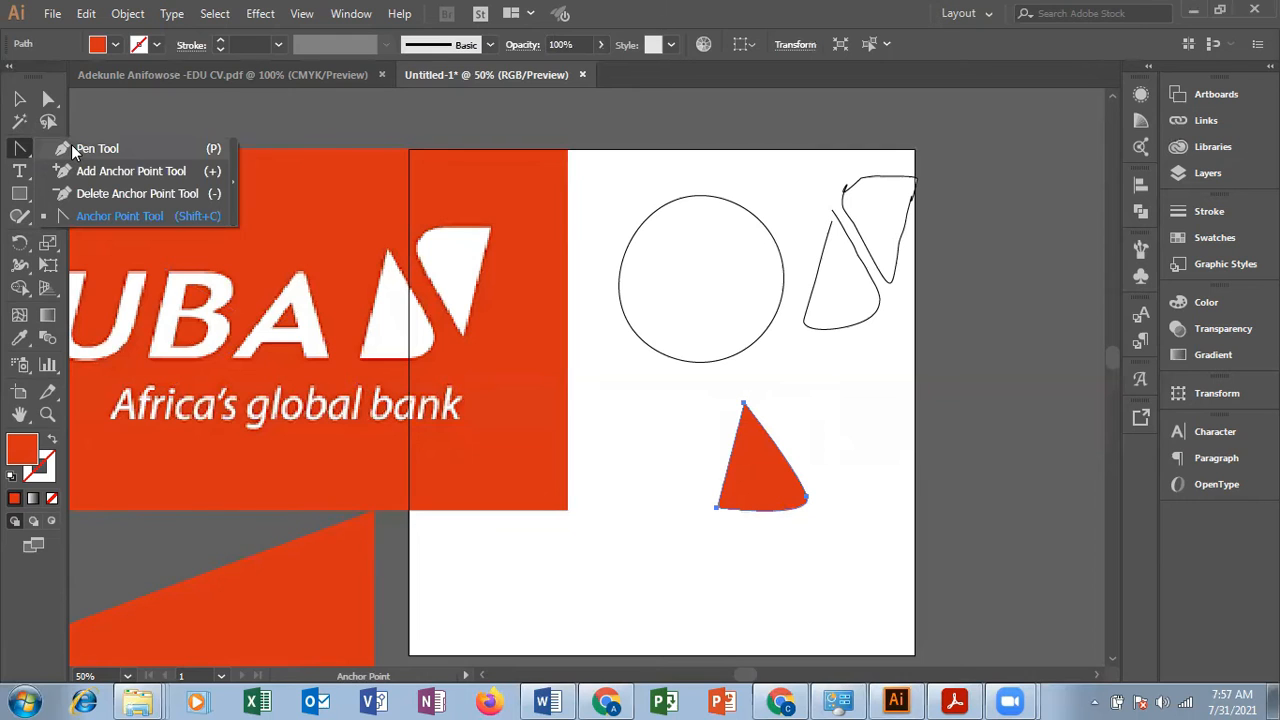
{"action": "left_click", "coordinate": [72, 147]}
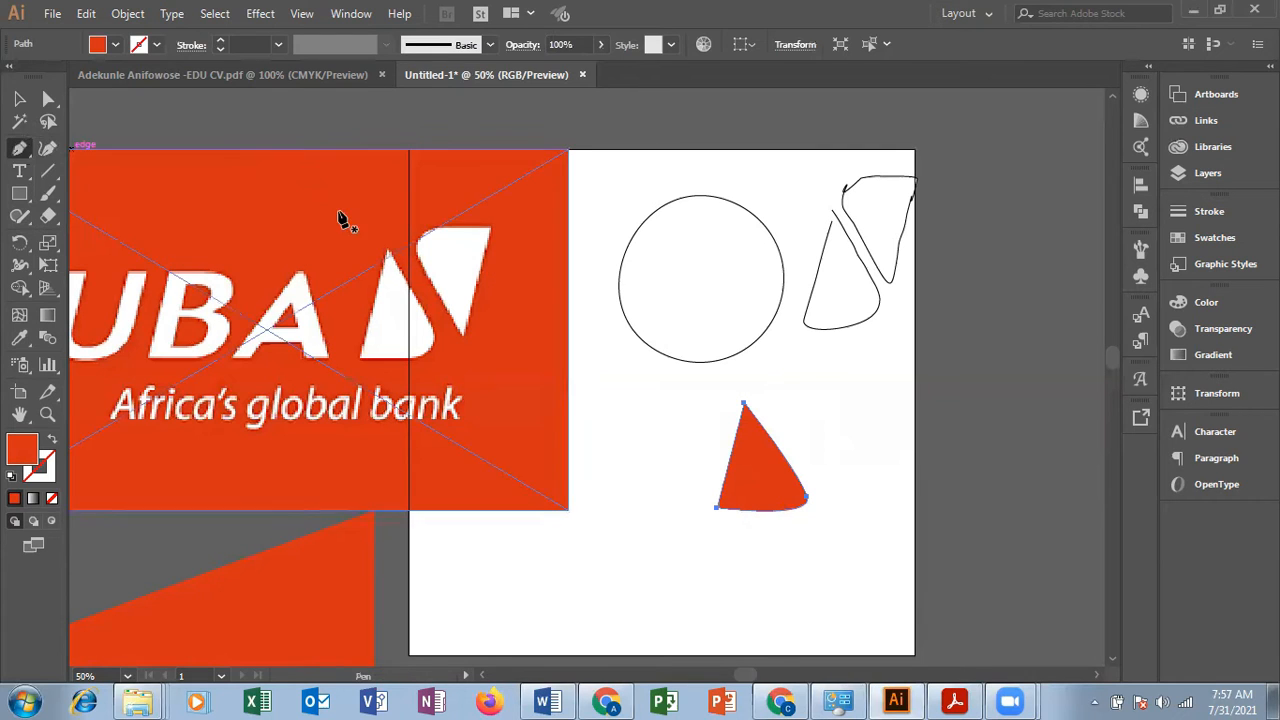
{"action": "left_click", "coordinate": [389, 254]}
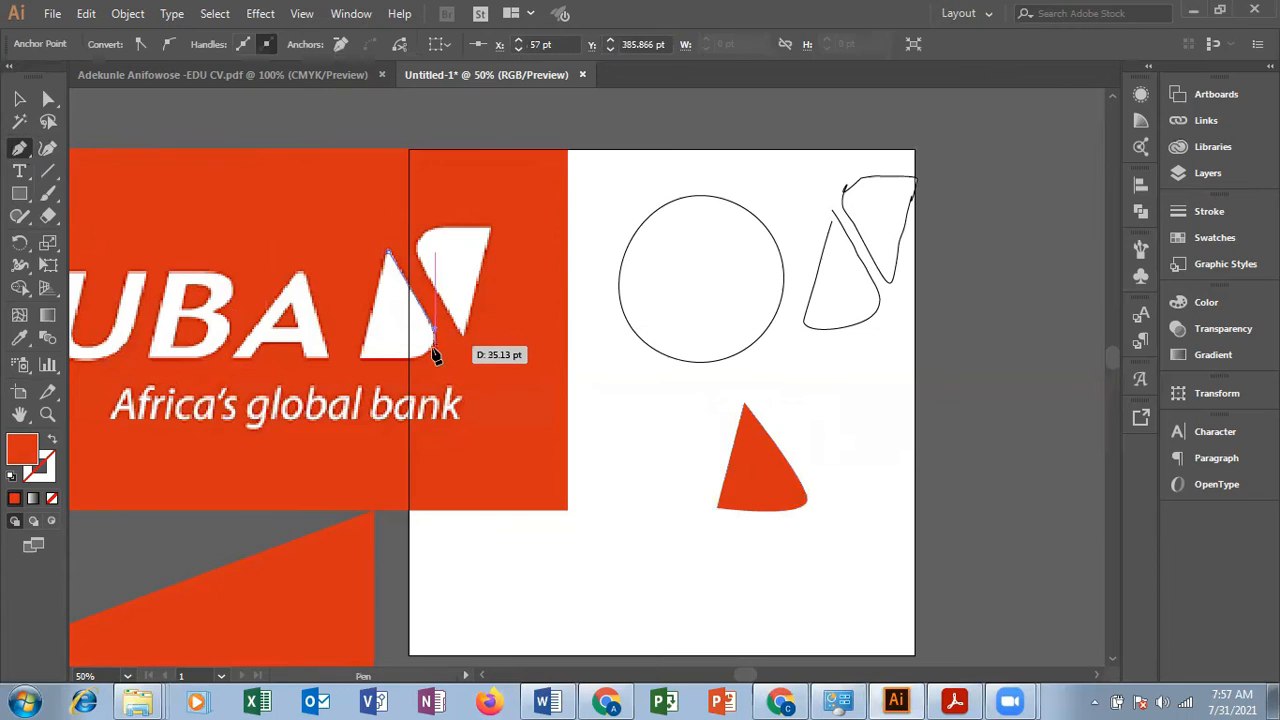
{"action": "left_click", "coordinate": [426, 350]}
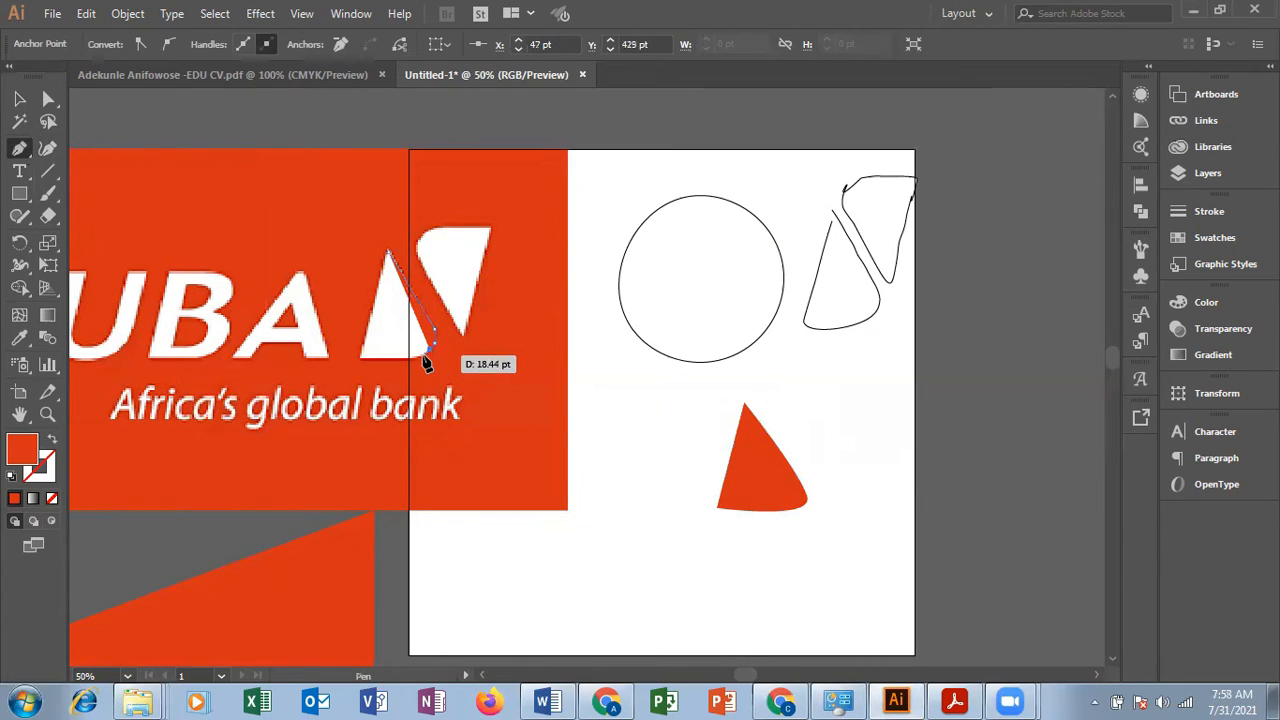
{"action": "left_click", "coordinate": [418, 362]}
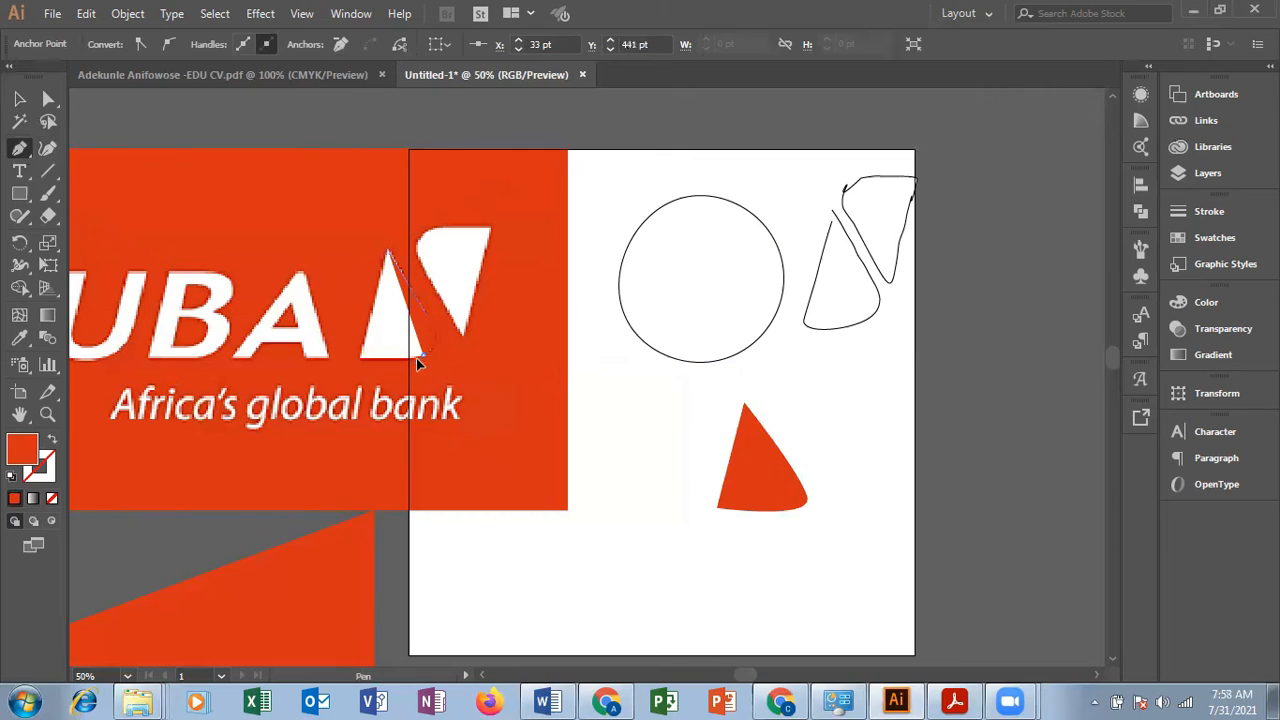
{"action": "left_click", "coordinate": [401, 364]}
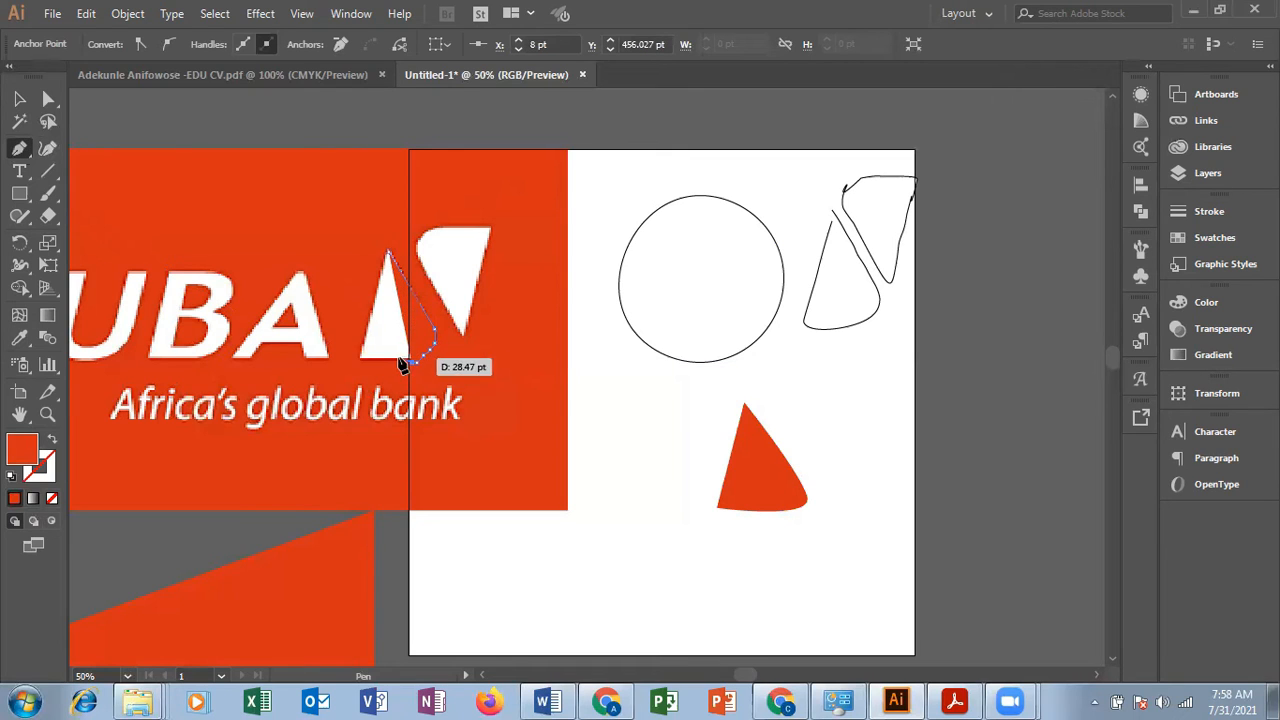
{"action": "left_click", "coordinate": [392, 362]}
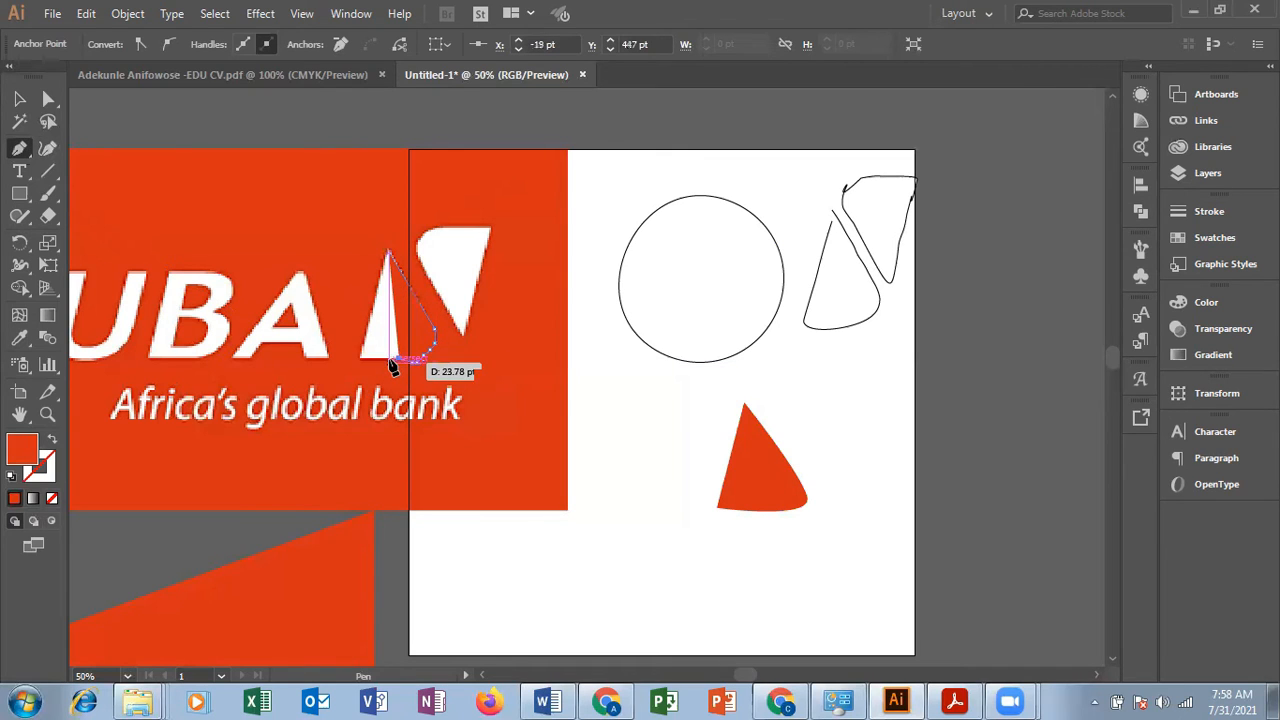
{"action": "left_click", "coordinate": [362, 363]}
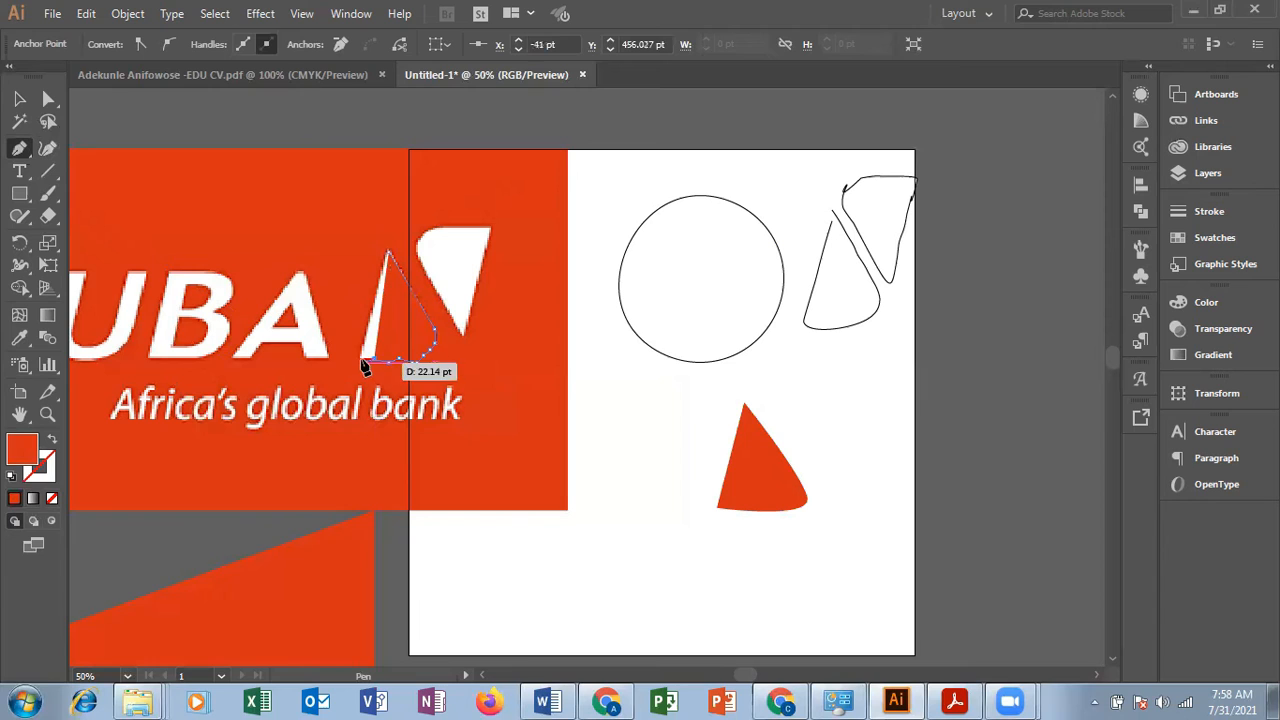
{"action": "left_click", "coordinate": [389, 252]}
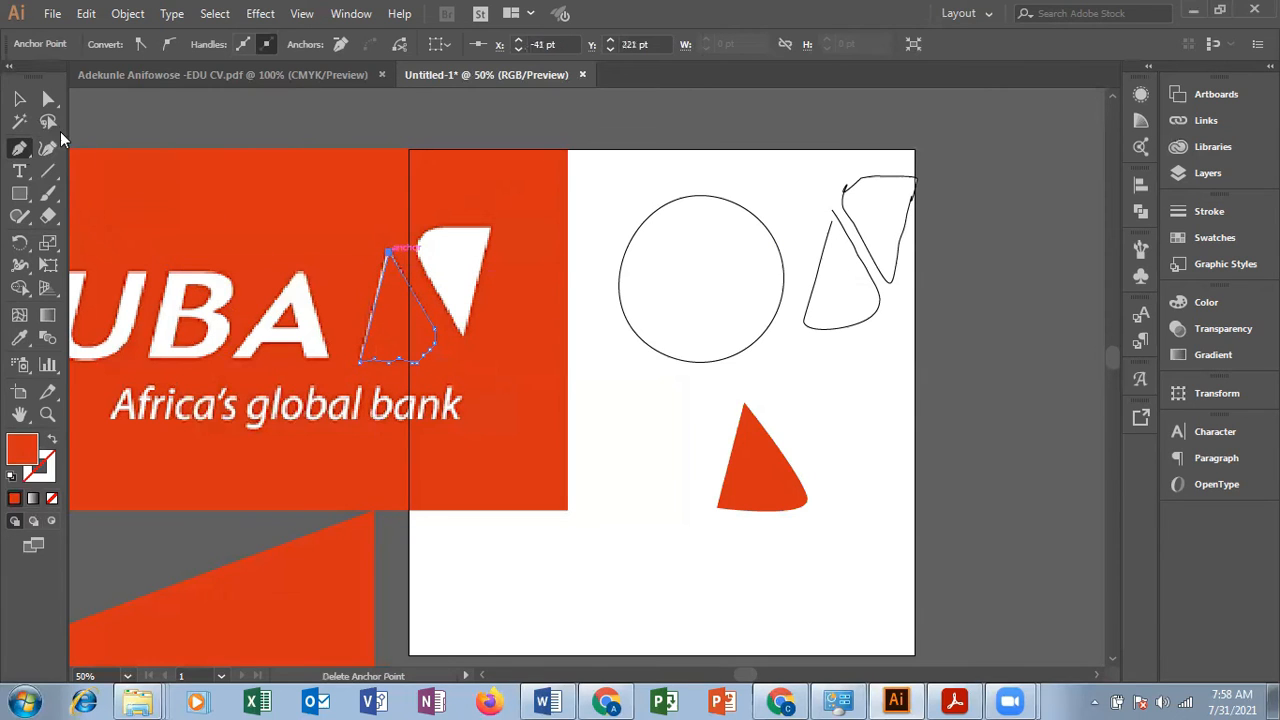
Step: Move the traced shape off the logo to the artboard area below the freehand outline of the symbol
{"action": "left_click", "coordinate": [20, 98]}
{"action": "left_click", "coordinate": [664, 417]}
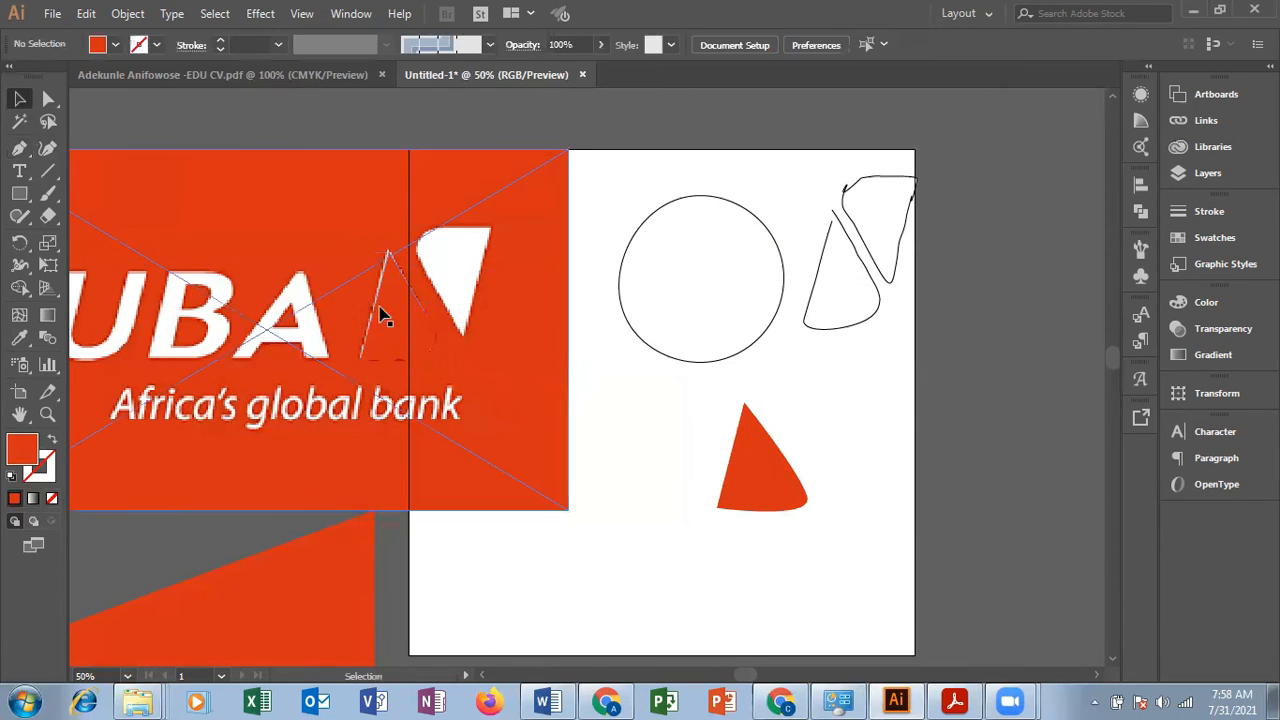
{"action": "mouse_move", "coordinate": [395, 318]}
{"action": "left_mouse_down"}
{"action": "mouse_move", "coordinate": [876, 433]}
{"action": "mouse_move", "coordinate": [857, 426]}
{"action": "left_mouse_up"}
{"action": "left_click", "coordinate": [921, 524]}
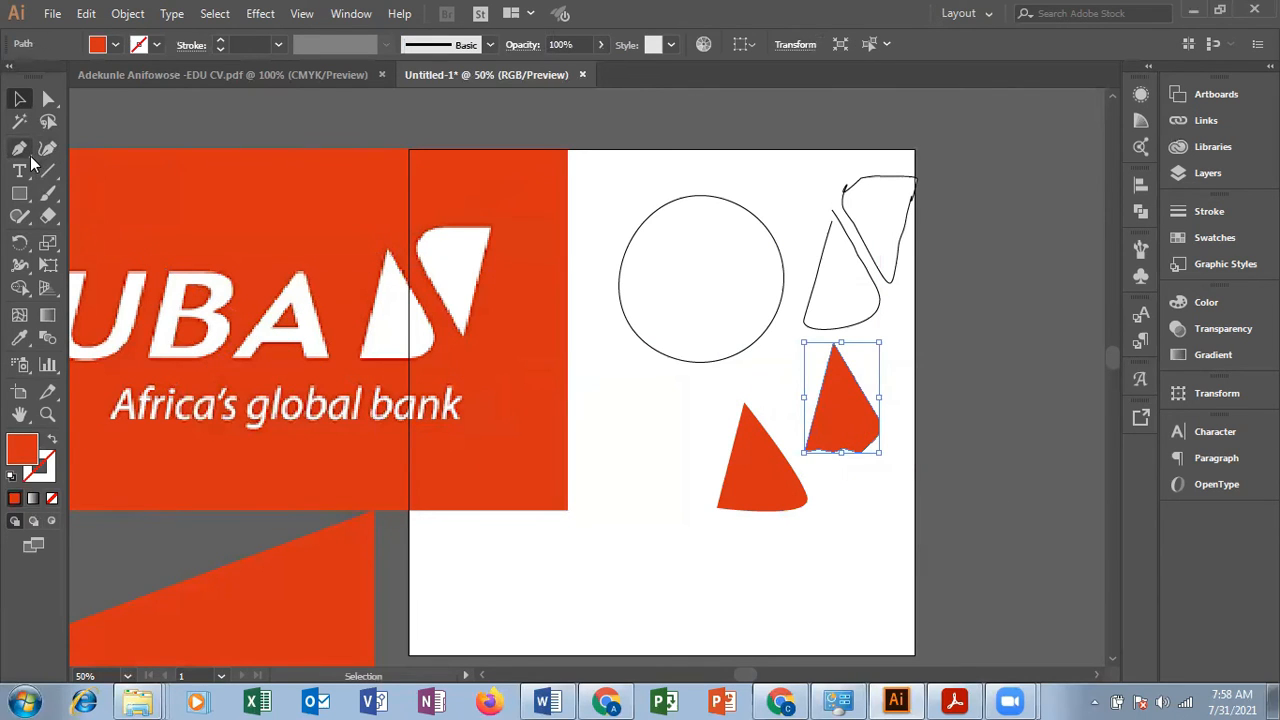
Step: Try curving two anchor points at the traced shape's lower-right corner with the Anchor Point tool
{"action": "left_click", "coordinate": [28, 156]}
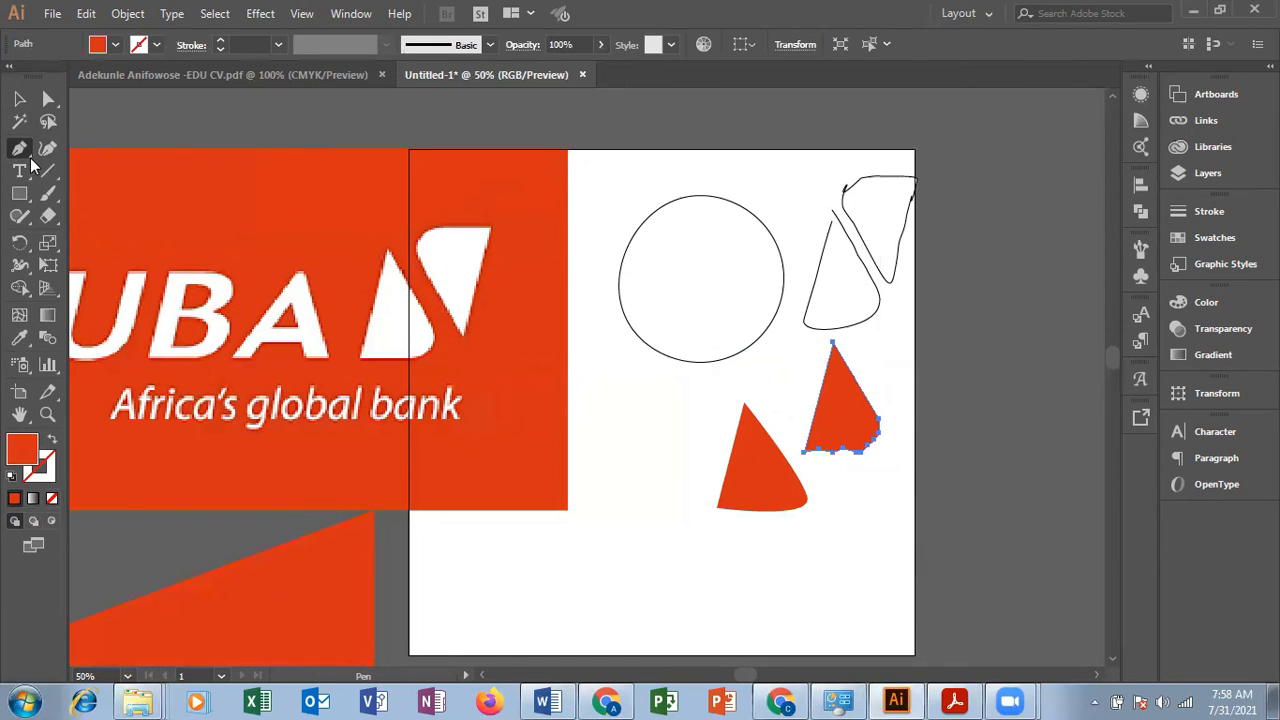
{"action": "left_click", "coordinate": [33, 153]}
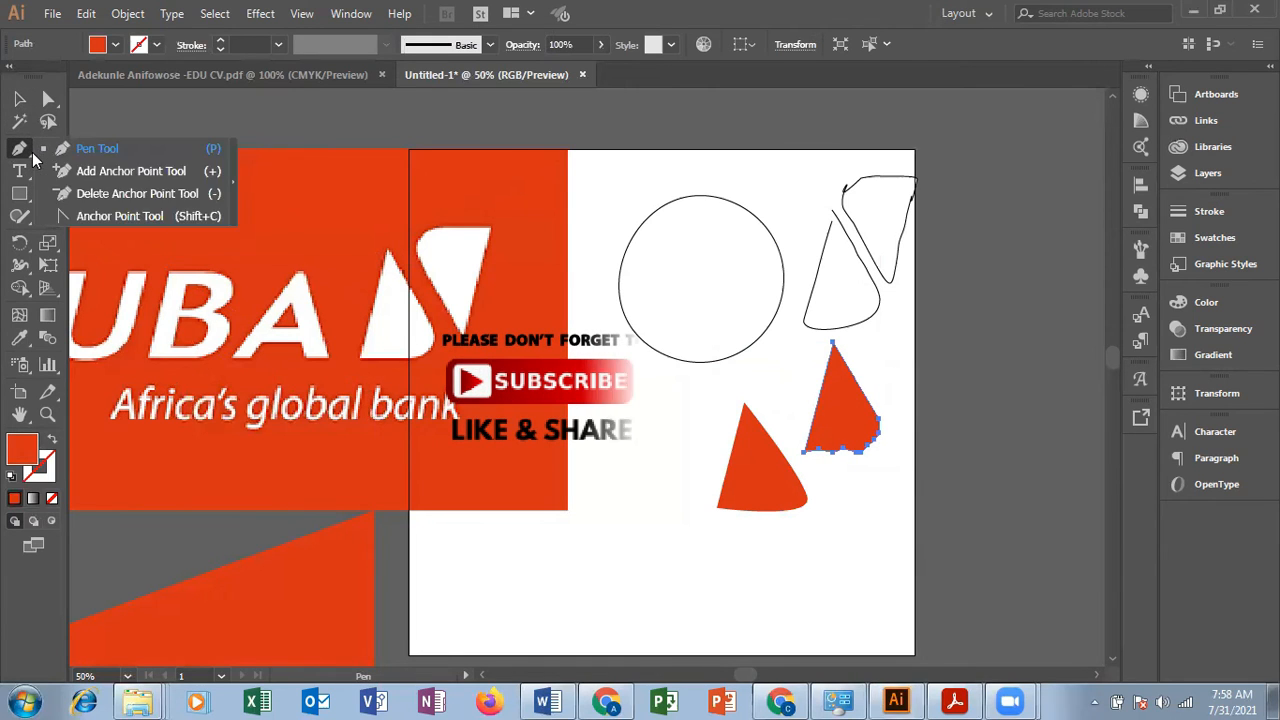
{"action": "left_click", "coordinate": [32, 152]}
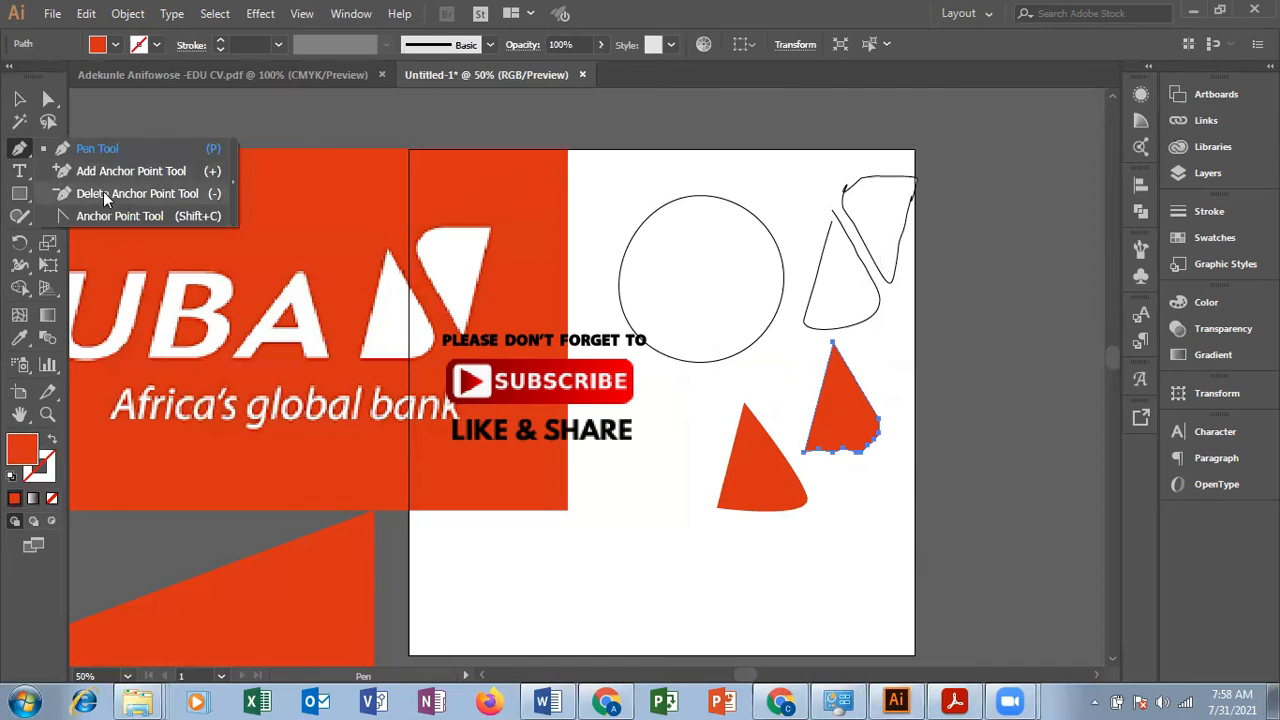
{"action": "left_click", "coordinate": [126, 214]}
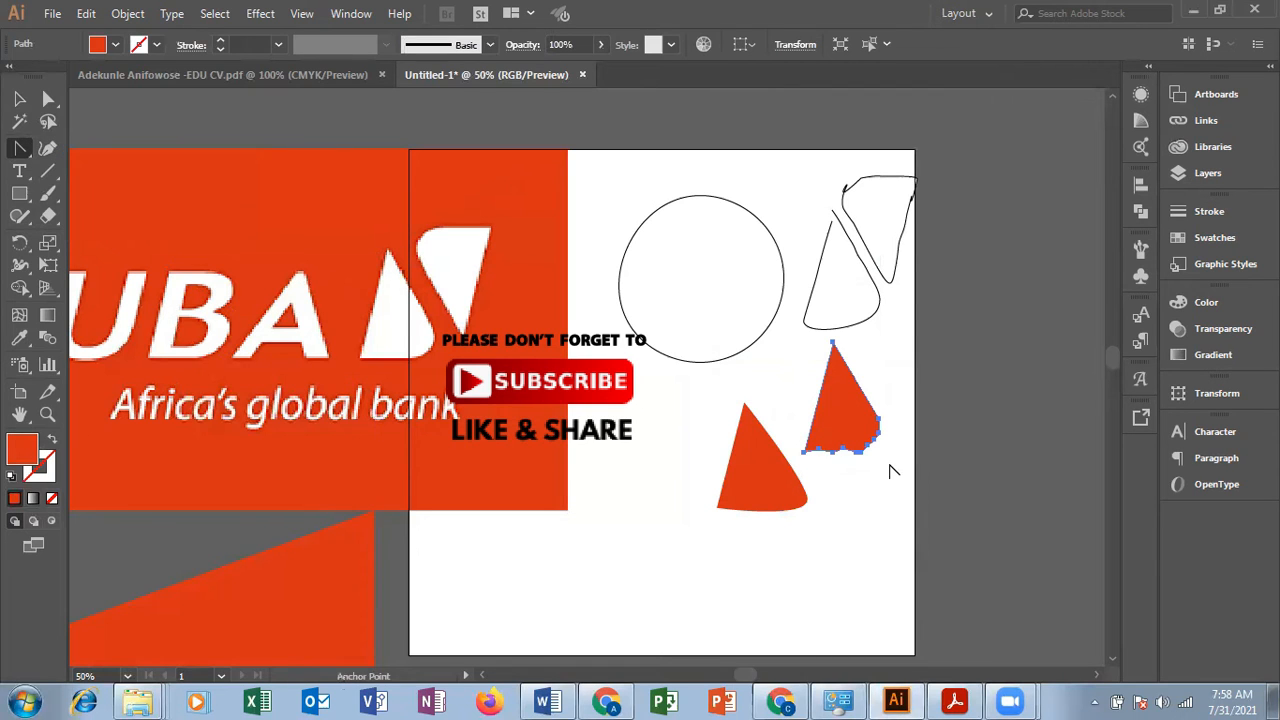
{"action": "left_click_drag", "start_coordinate": [875, 439], "coordinate": [880, 452]}
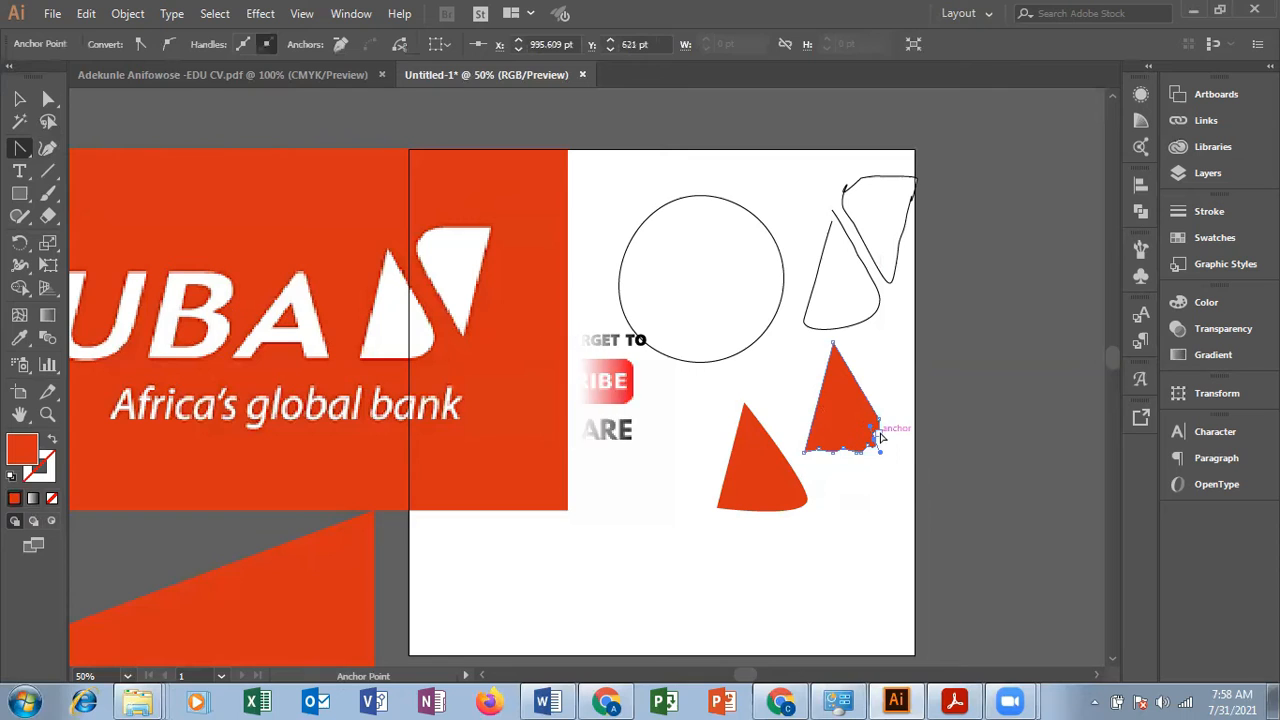
{"action": "left_click_drag", "start_coordinate": [871, 447], "coordinate": [883, 470]}
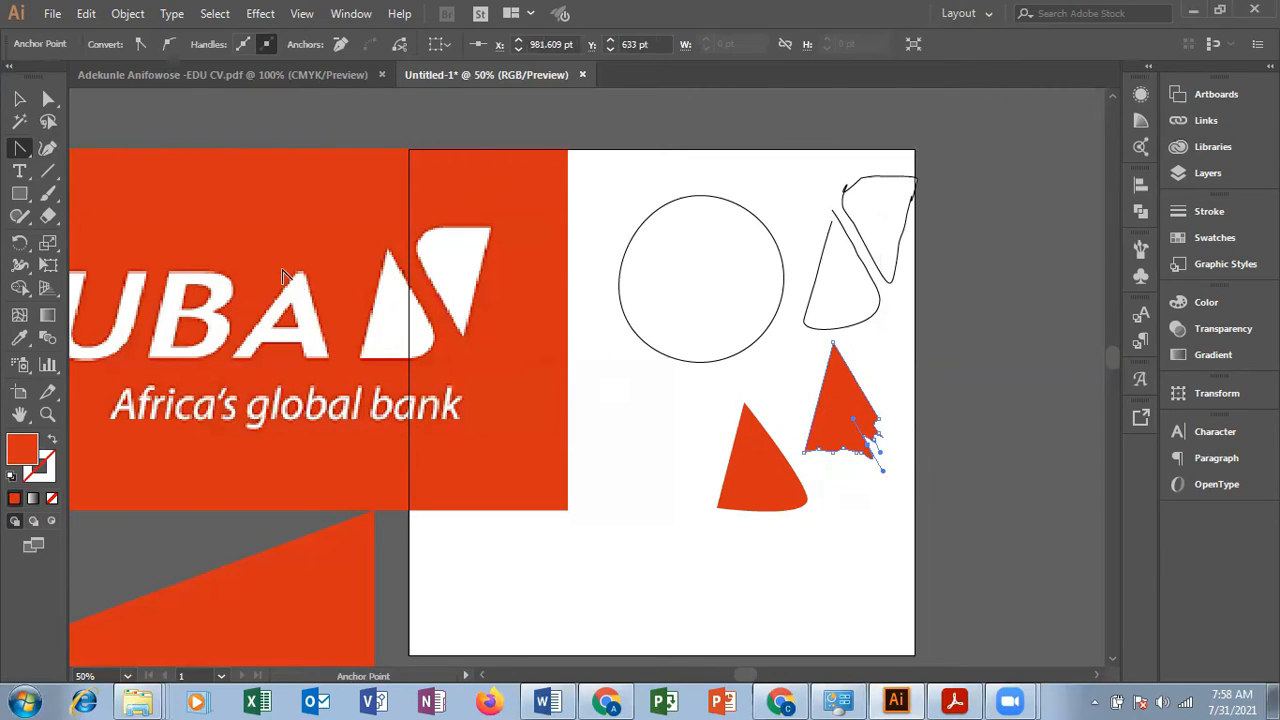
{"action": "left_click", "coordinate": [19, 98]}
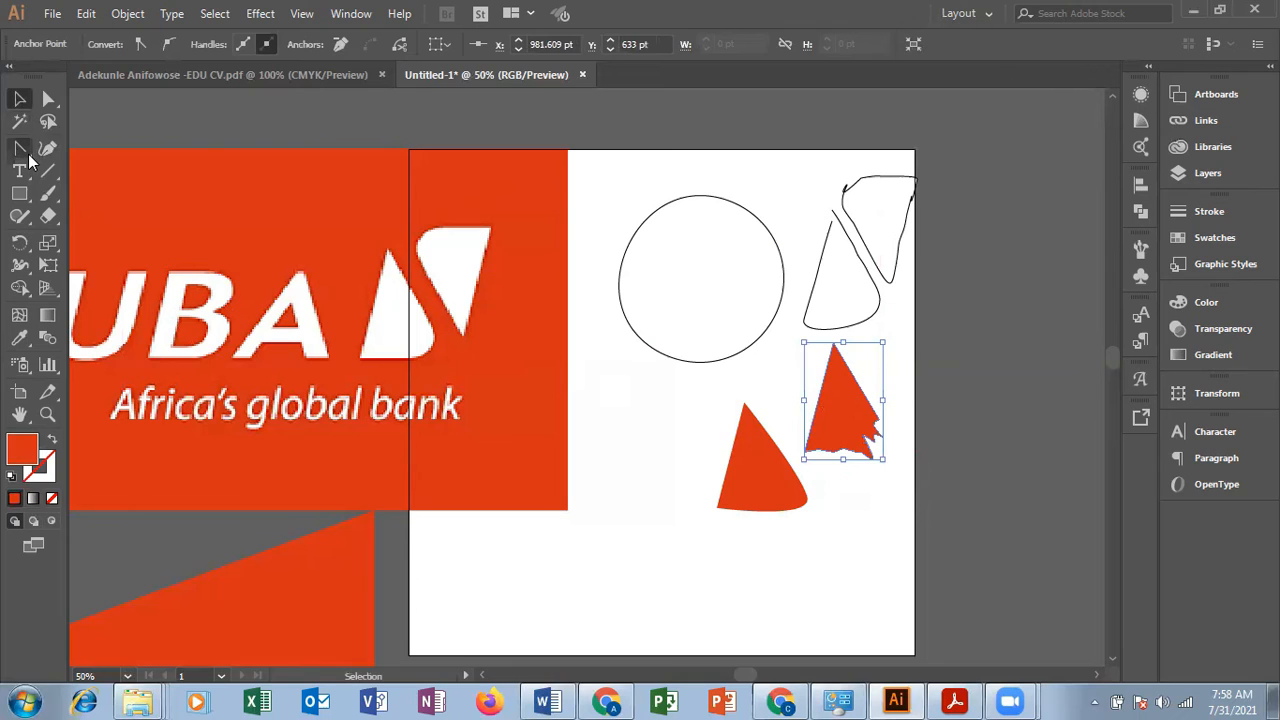
Step: Draw a closed triangle right of the artboard with the Pen tool, apex about X 1331, Y 141 pt, base X 1265 to 1405 at Y 323 pt
{"action": "left_click_drag", "start_coordinate": [19, 147], "coordinate": [69, 144]}
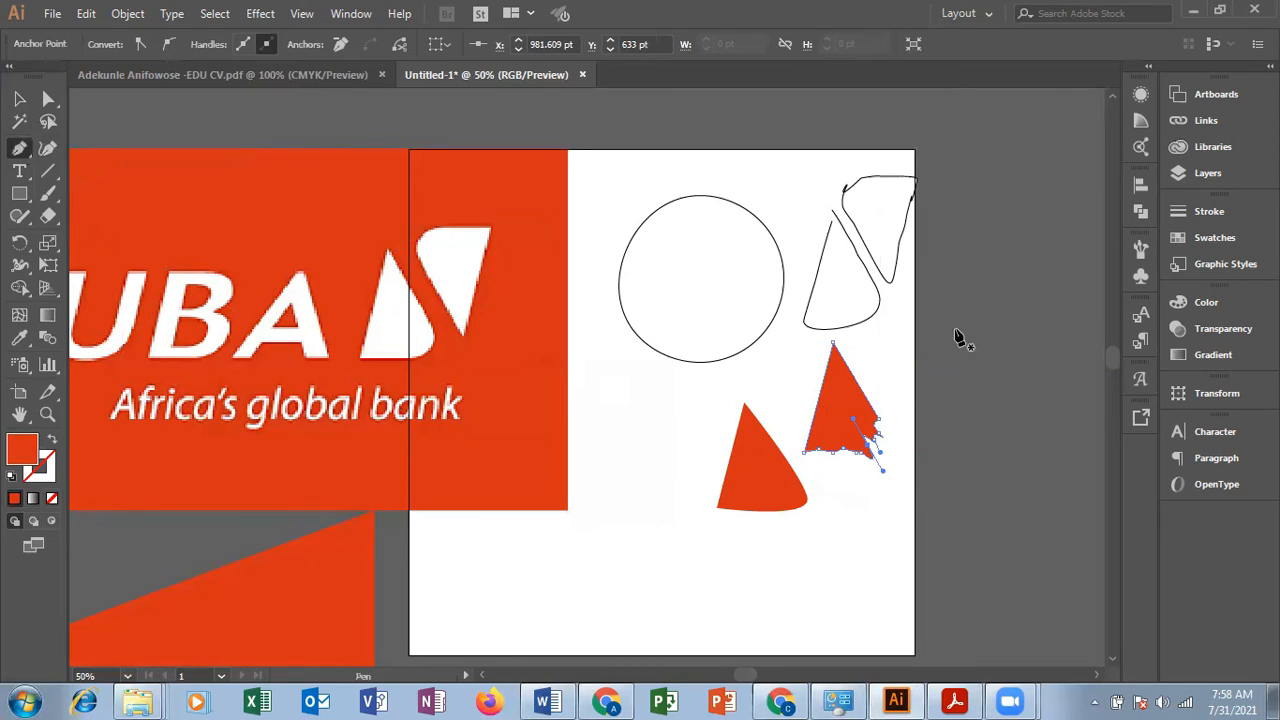
{"action": "left_click", "coordinate": [1031, 214]}
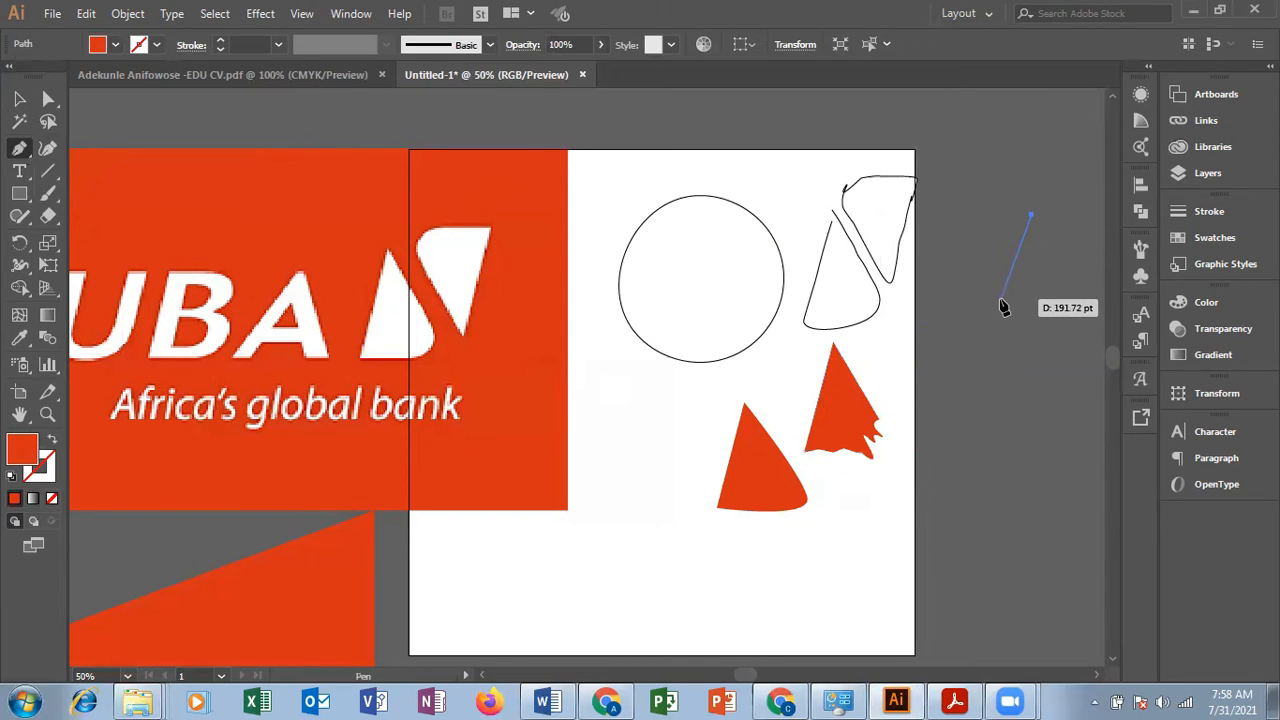
{"action": "left_click", "coordinate": [1000, 298]}
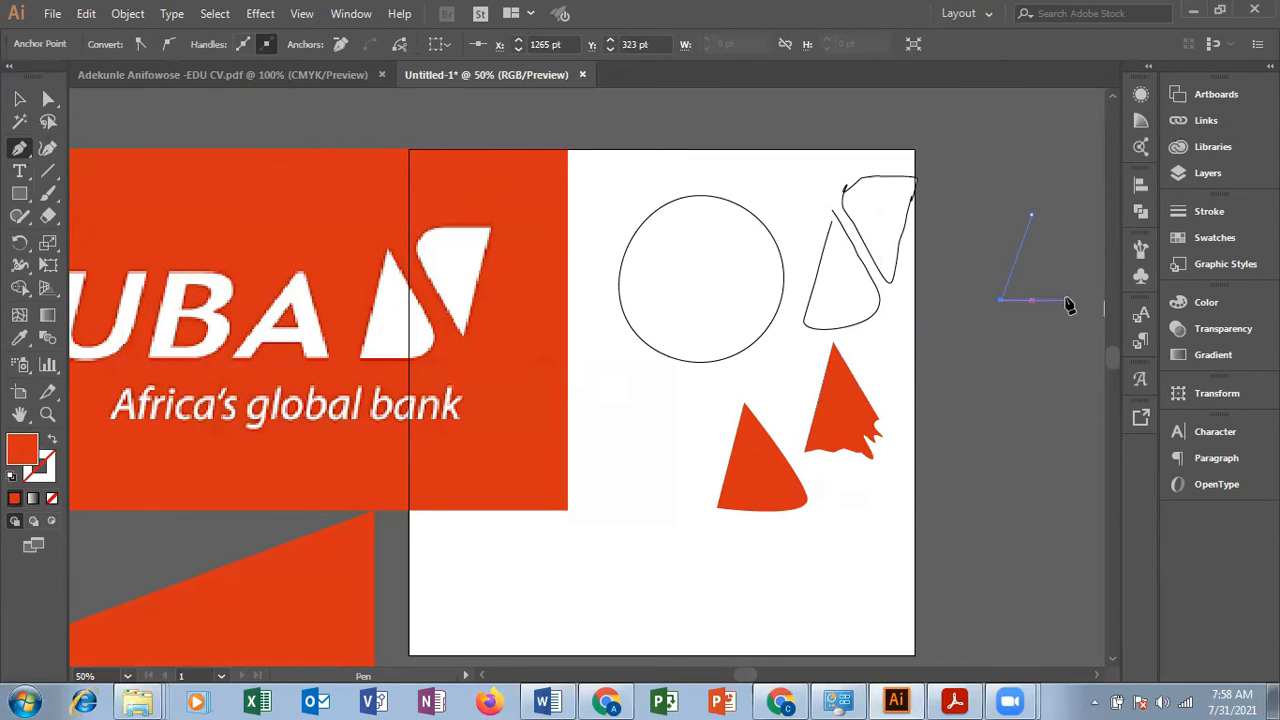
{"action": "left_click", "coordinate": [1032, 216]}
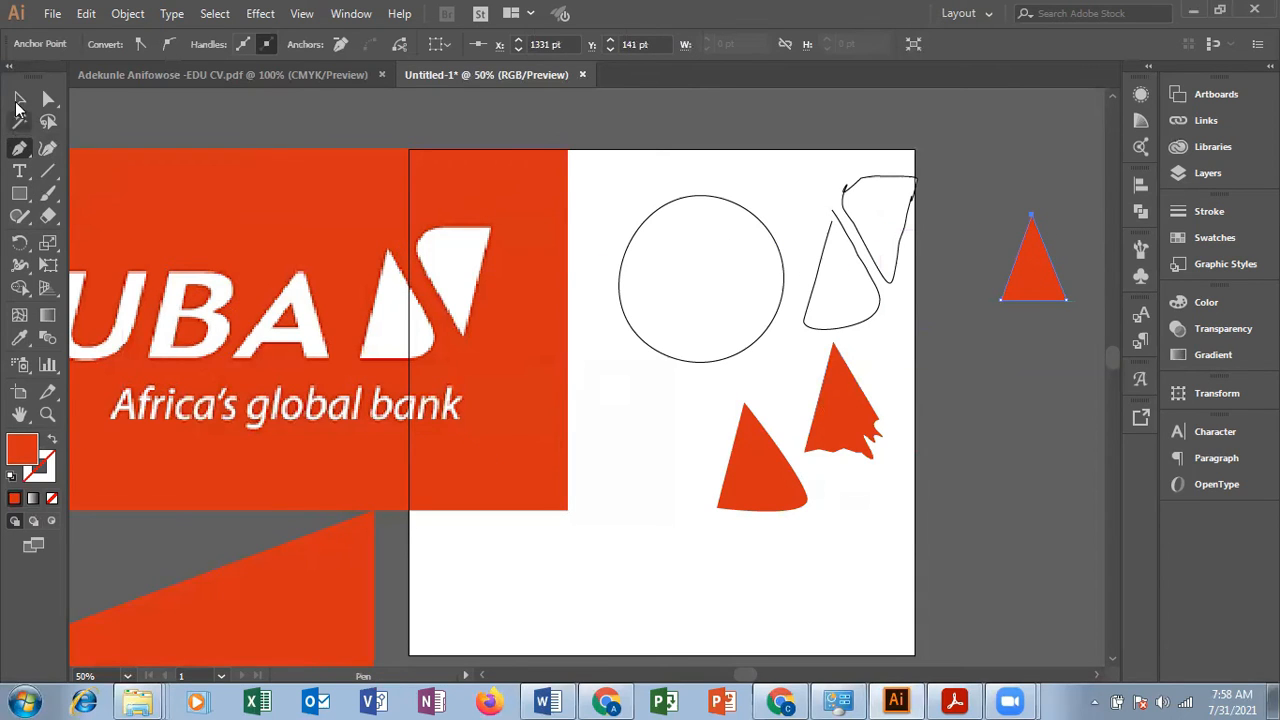
Step: Curve both base corners of the new triangle slightly with the Anchor Point tool, and leave the shape selected
{"action": "left_click", "coordinate": [19, 98]}
{"action": "left_click", "coordinate": [28, 152]}
{"action": "right_click", "coordinate": [32, 156]}
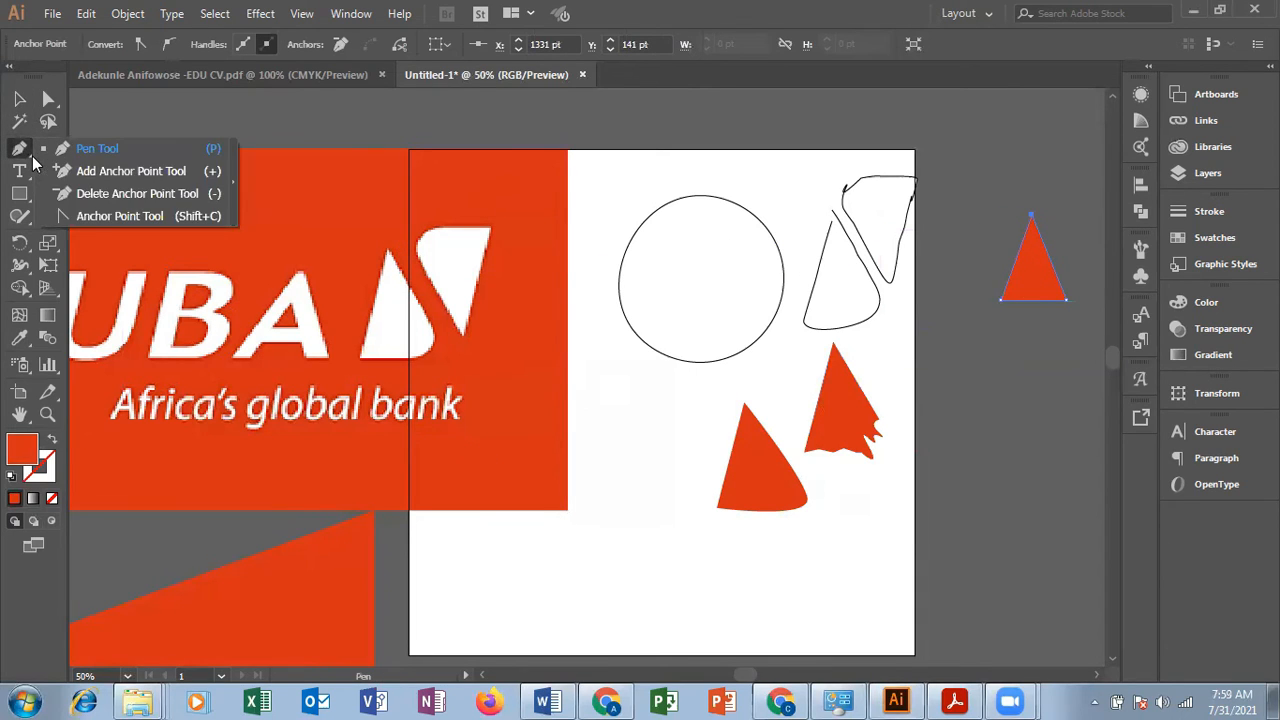
{"action": "left_click", "coordinate": [122, 215]}
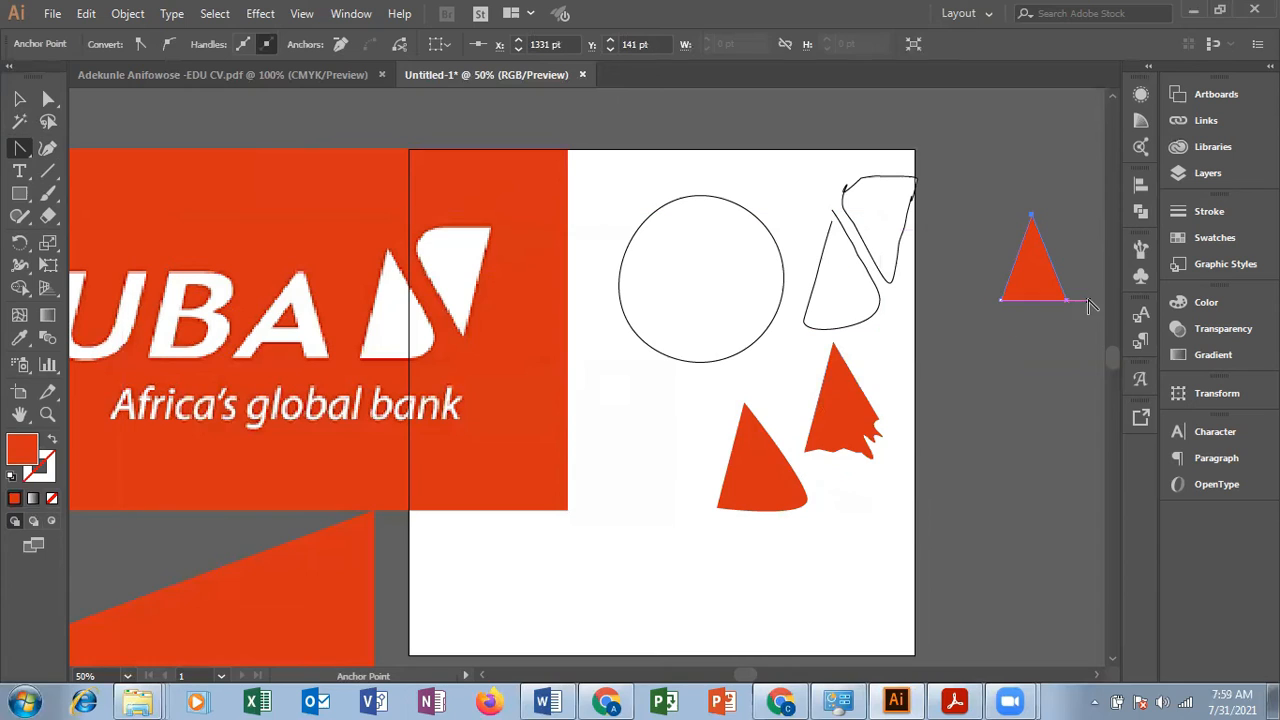
{"action": "left_click_drag", "start_coordinate": [1066, 299], "coordinate": [1068, 296]}
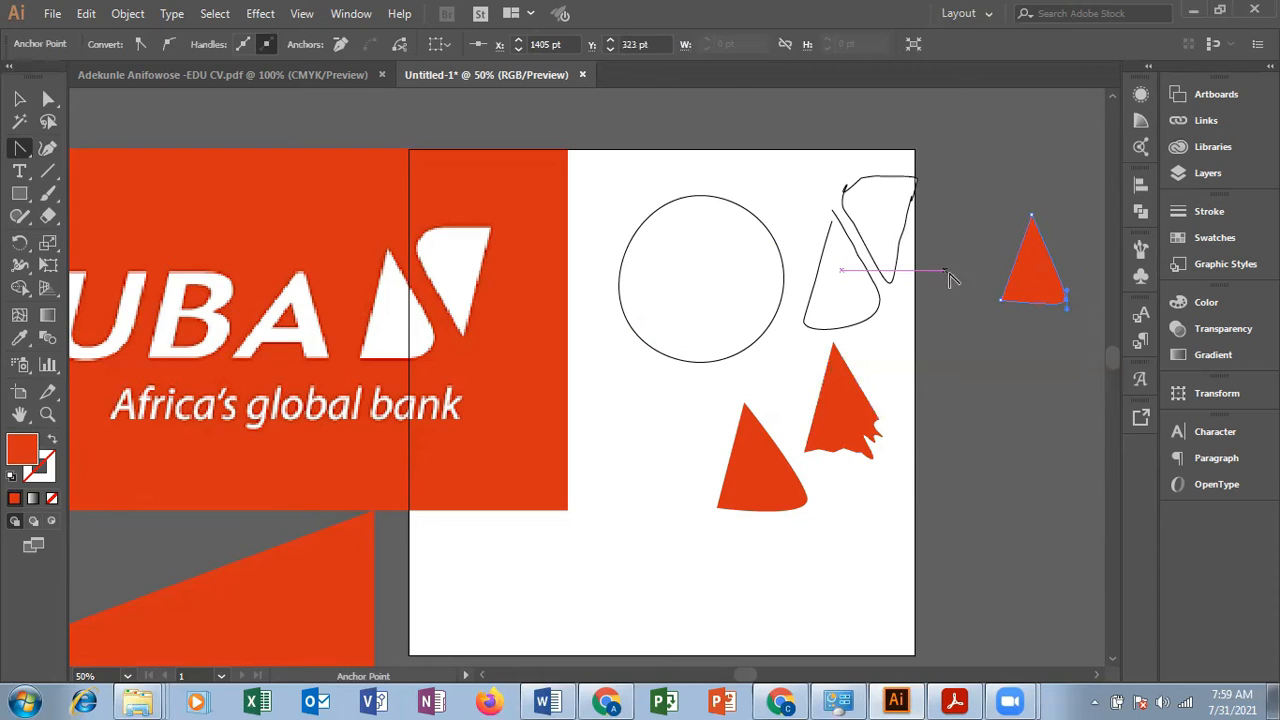
{"action": "left_click_drag", "start_coordinate": [1001, 300], "coordinate": [1001, 309]}
{"action": "left_click", "coordinate": [1001, 306]}
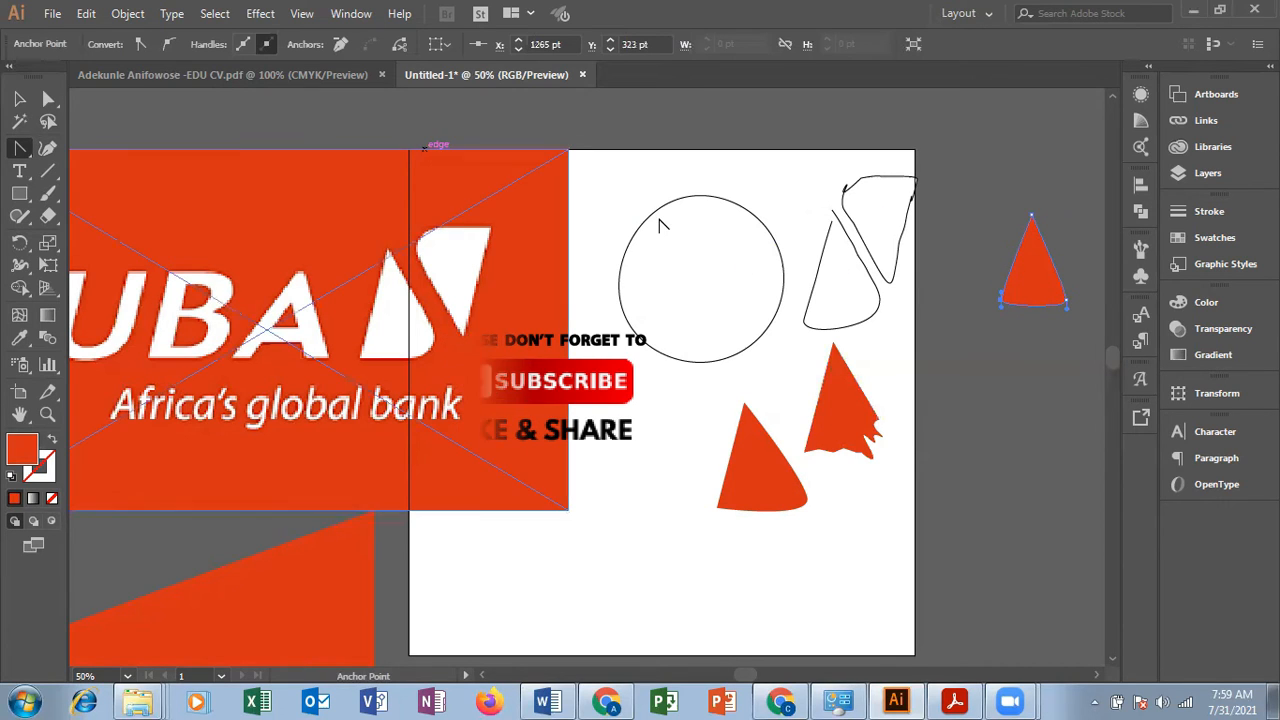
{"action": "key", "text": "v"}
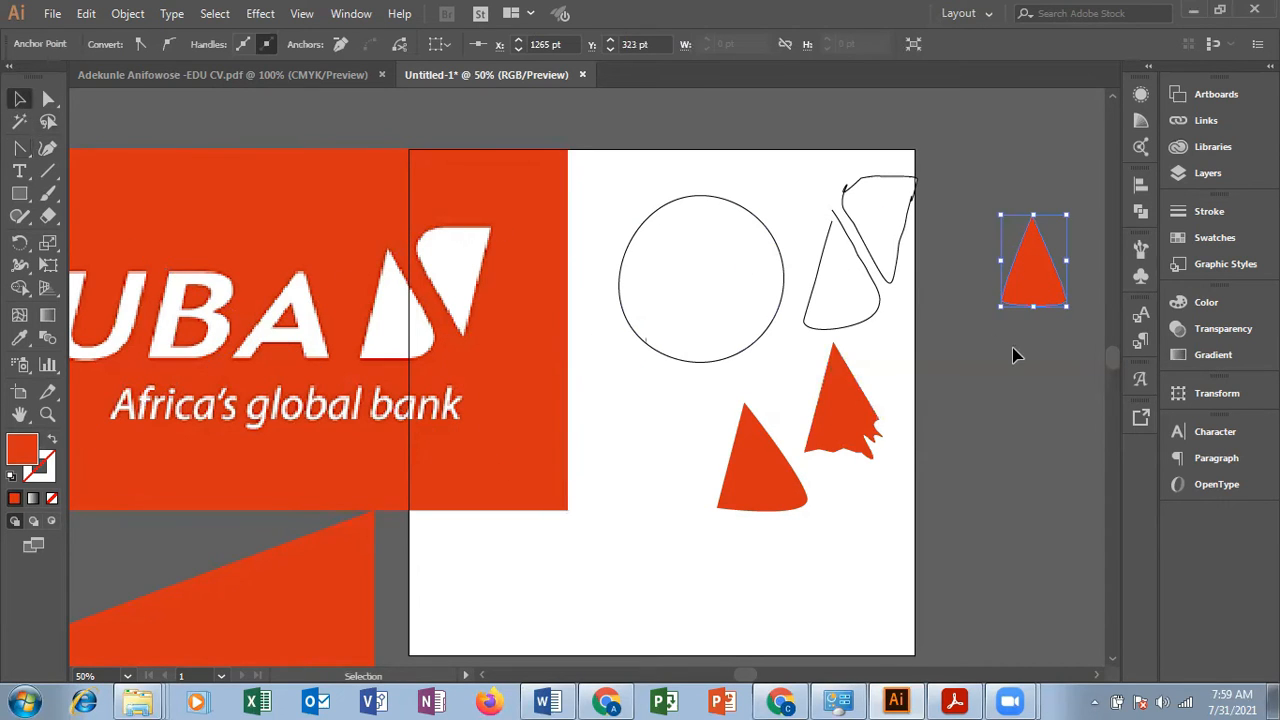
{"action": "left_click", "coordinate": [1012, 350]}
{"action": "left_click", "coordinate": [1050, 288]}
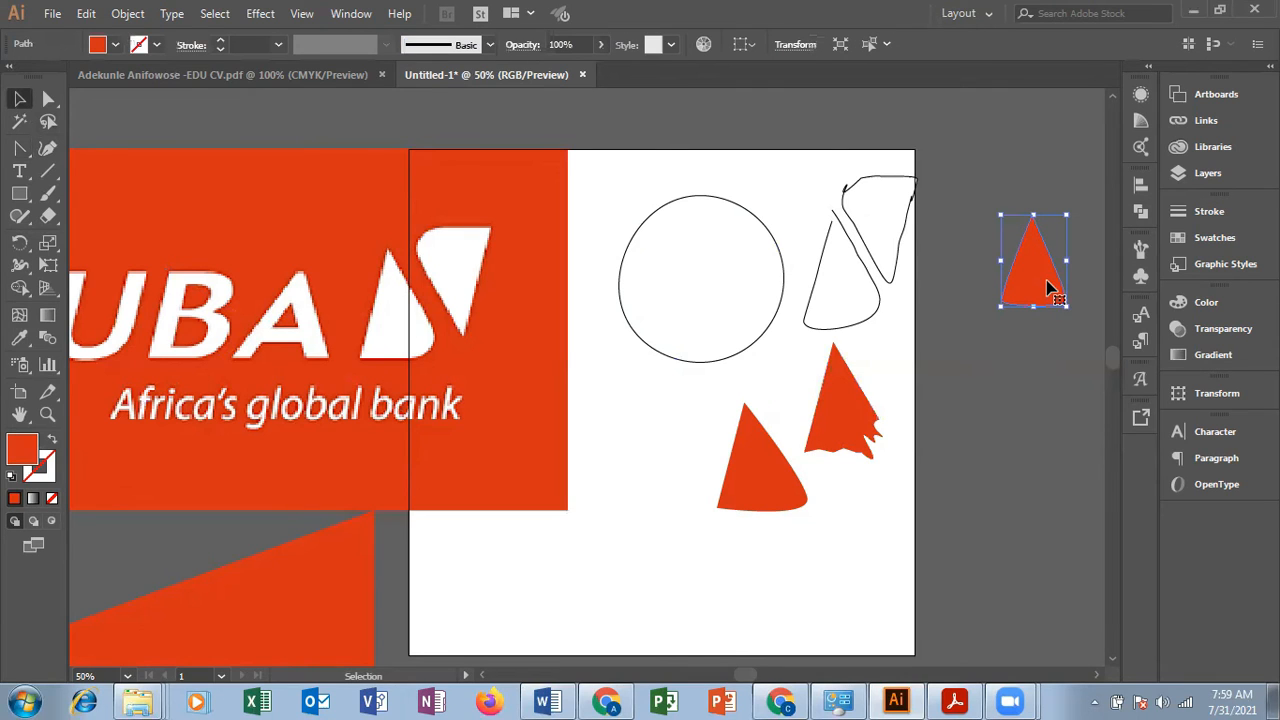
Step: Lengthen the curve handles at the triangle's two base corners for a rounder base, and deselect the shape
{"action": "left_click", "coordinate": [19, 148]}
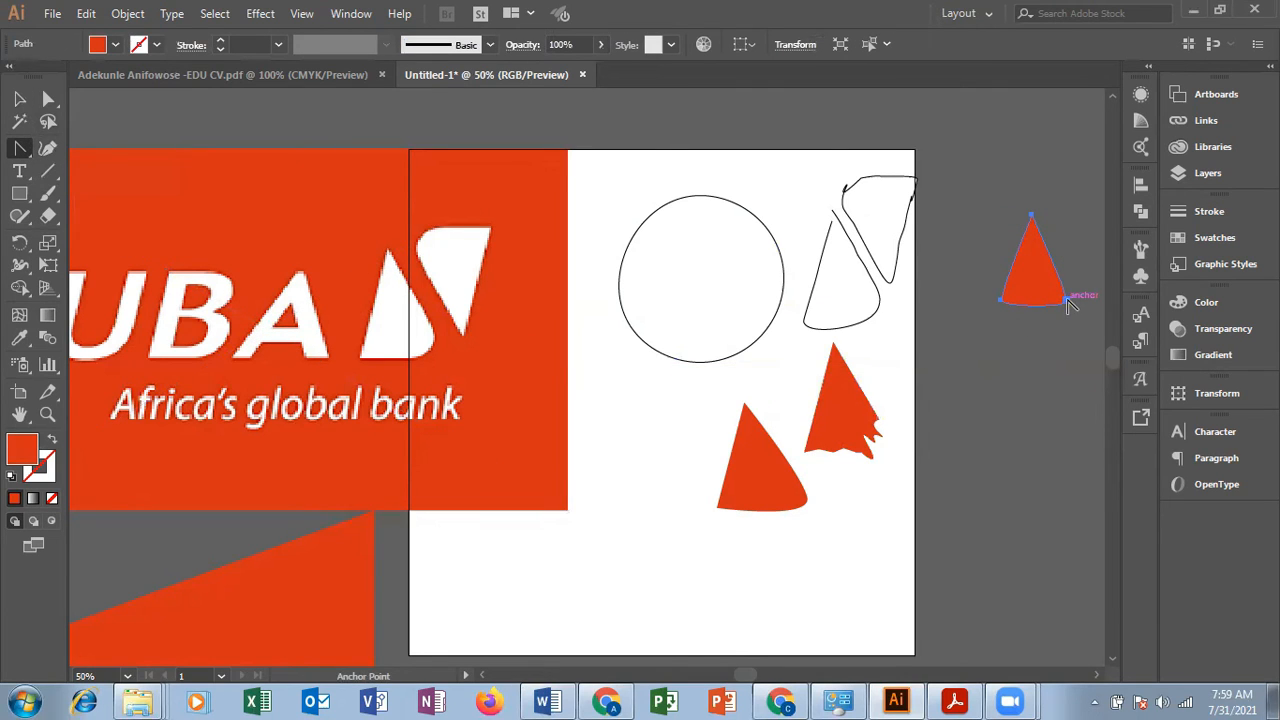
{"action": "left_click_drag", "start_coordinate": [1069, 304], "coordinate": [1067, 287]}
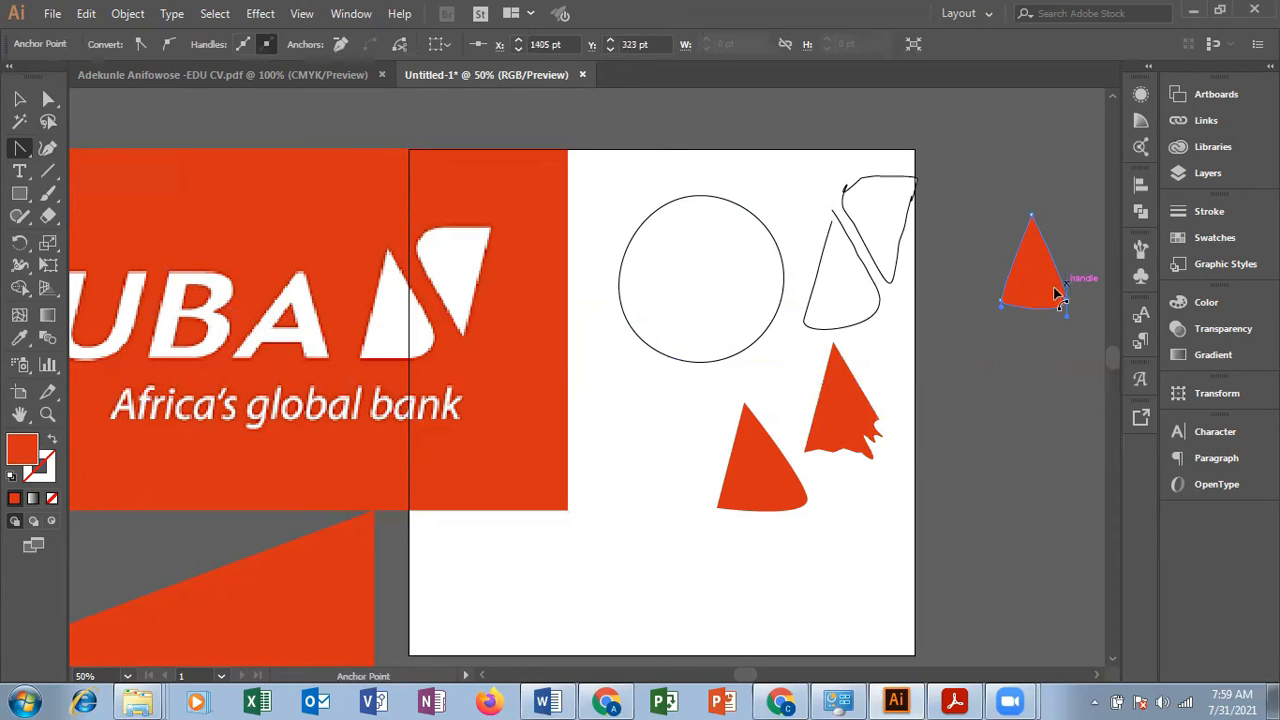
{"action": "mouse_move", "coordinate": [1000, 303]}
{"action": "left_mouse_down"}
{"action": "mouse_move", "coordinate": [1004, 318]}
{"action": "mouse_move", "coordinate": [1006, 306]}
{"action": "left_mouse_up"}
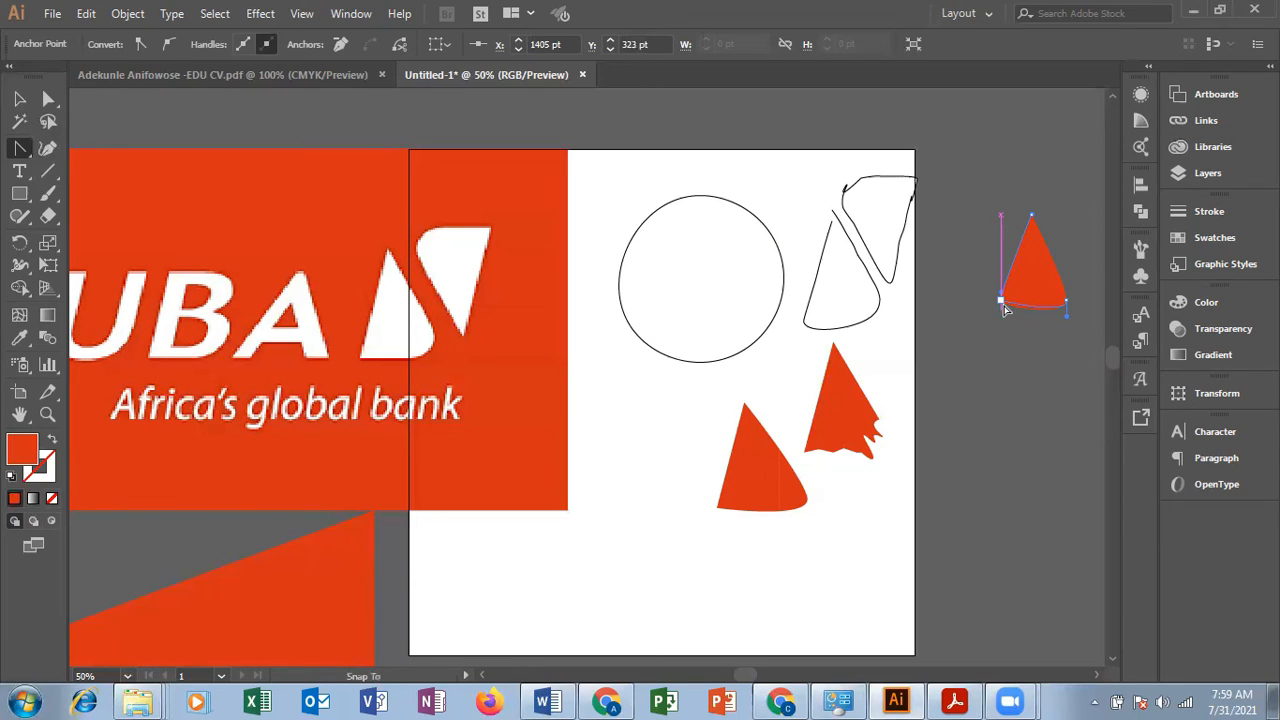
{"action": "left_click_drag", "start_coordinate": [1003, 305], "coordinate": [1004, 306]}
{"action": "left_click", "coordinate": [19, 98]}
{"action": "left_click", "coordinate": [1077, 398]}
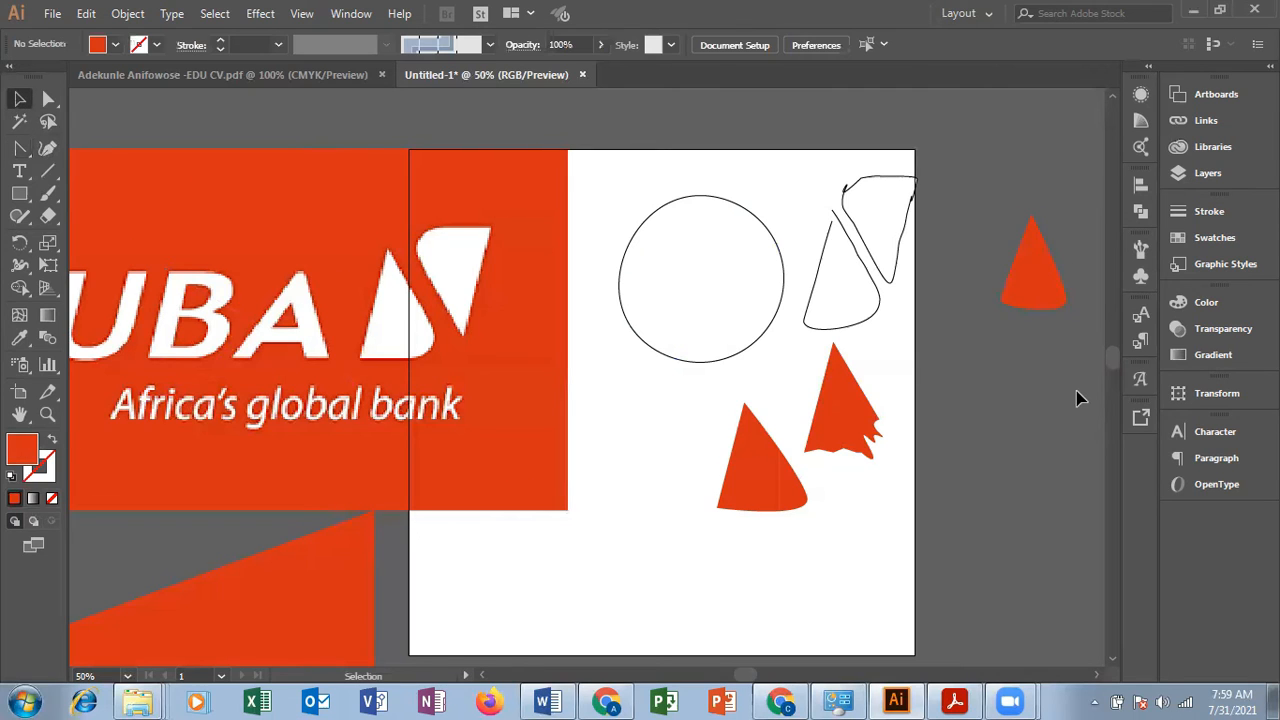
Step: Shift the rounded triangle slightly down and toward the artboard, and place a duplicate of it just to its right
{"action": "left_click_drag", "start_coordinate": [1043, 277], "coordinate": [990, 330]}
{"action": "left_click", "coordinate": [1074, 446]}
{"action": "left_click", "coordinate": [1010, 280]}
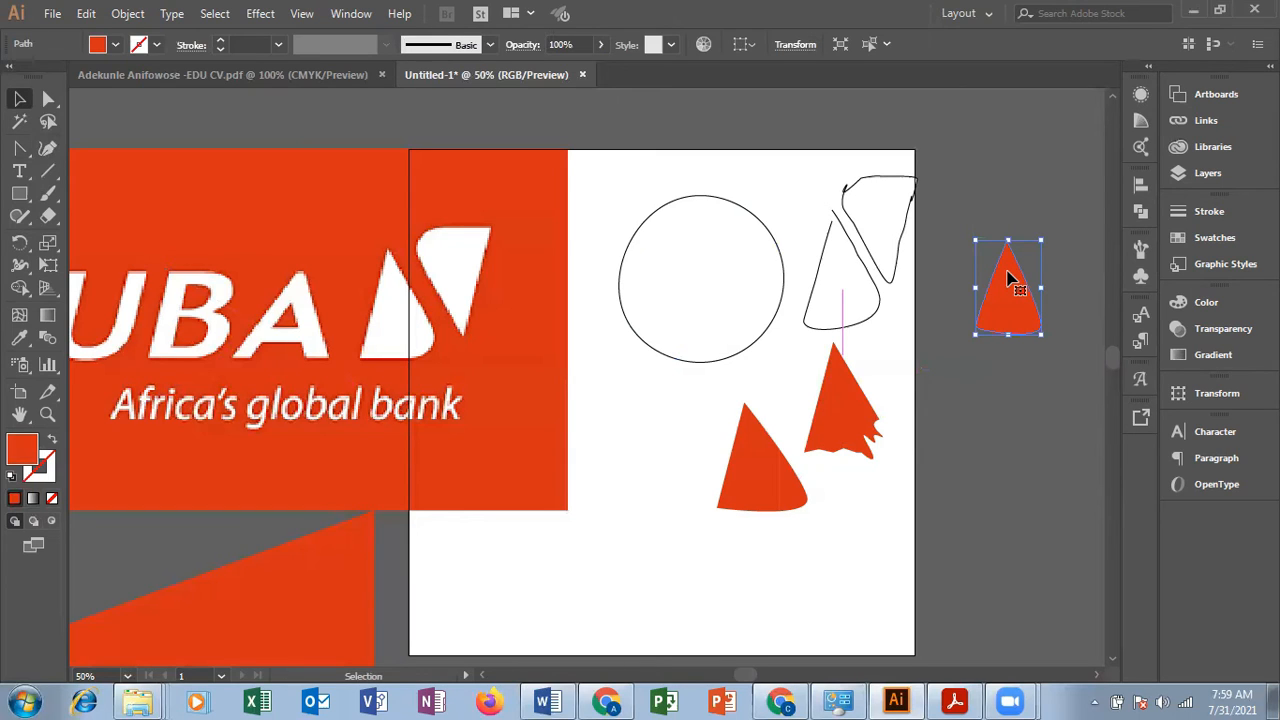
{"action": "left_click_drag", "start_coordinate": [1010, 278], "coordinate": [1105, 275]}
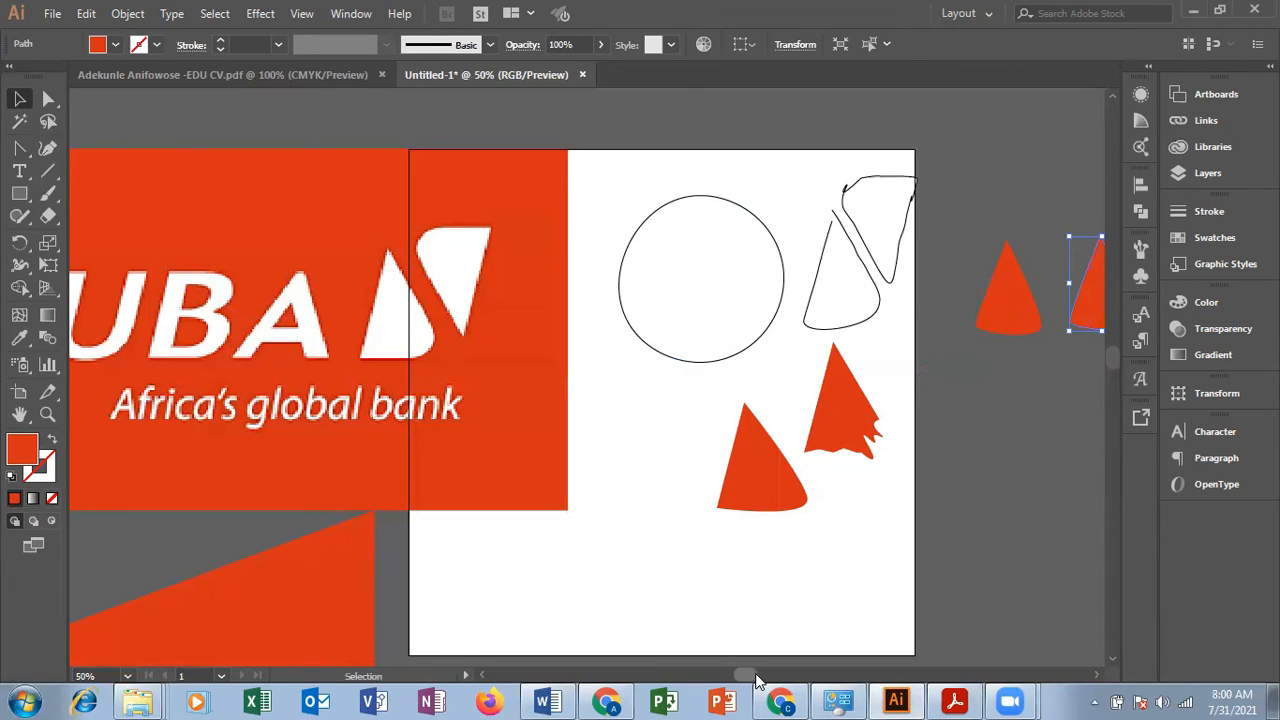
{"action": "left_click_drag", "start_coordinate": [755, 679], "coordinate": [762, 677]}
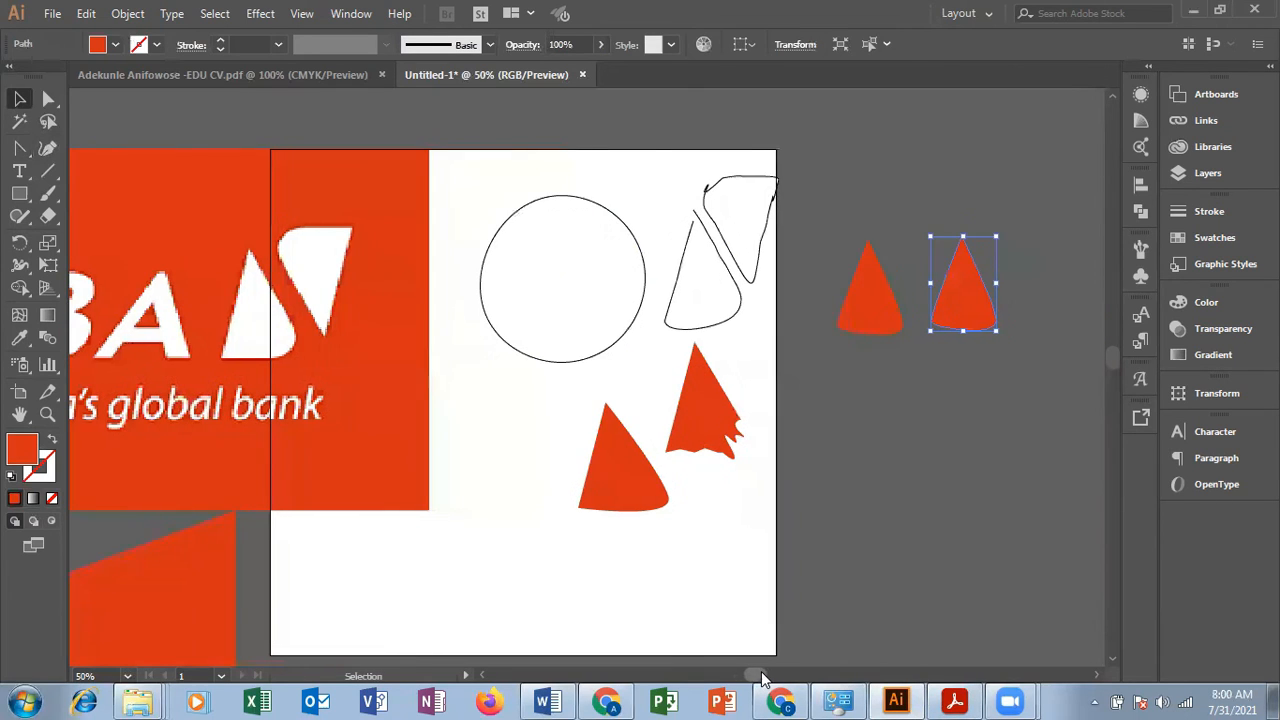
Step: Rotate the duplicated rounded triangle by 180° so it points downward, and deselect it
{"action": "right_click", "coordinate": [974, 268]}
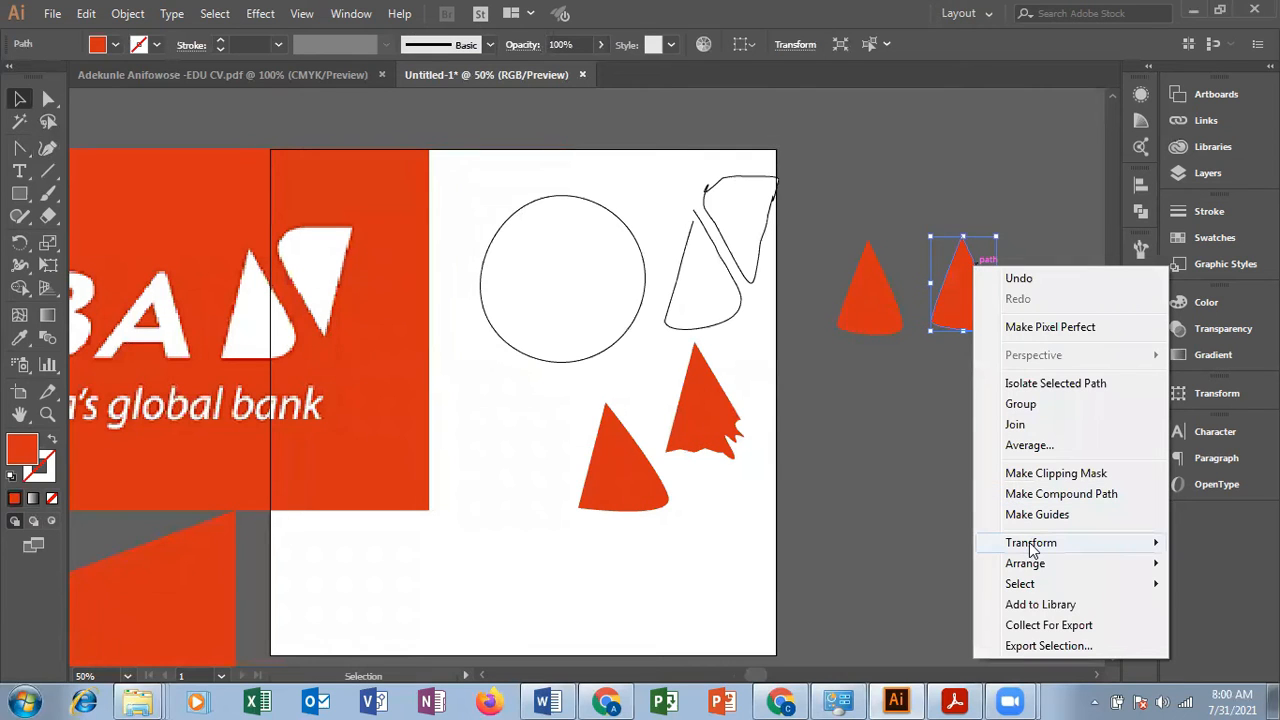
{"action": "mouse_move", "coordinate": [1031, 549]}
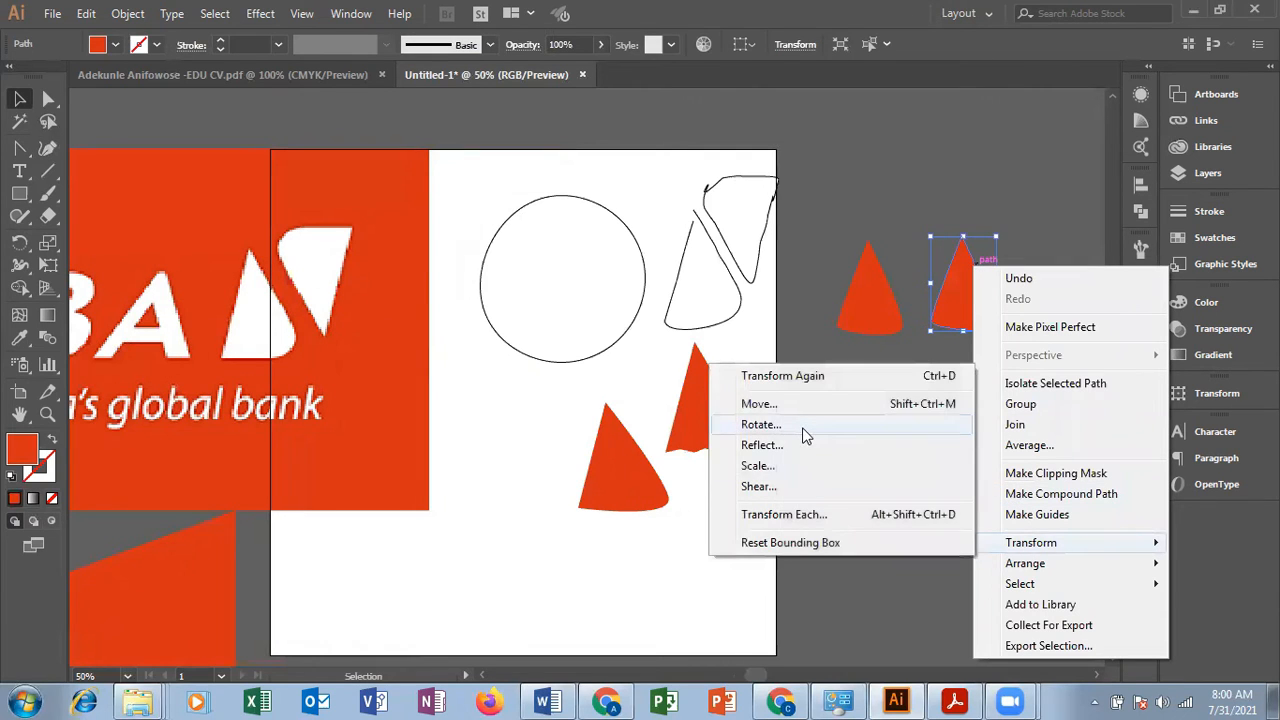
{"action": "left_click", "coordinate": [761, 425]}
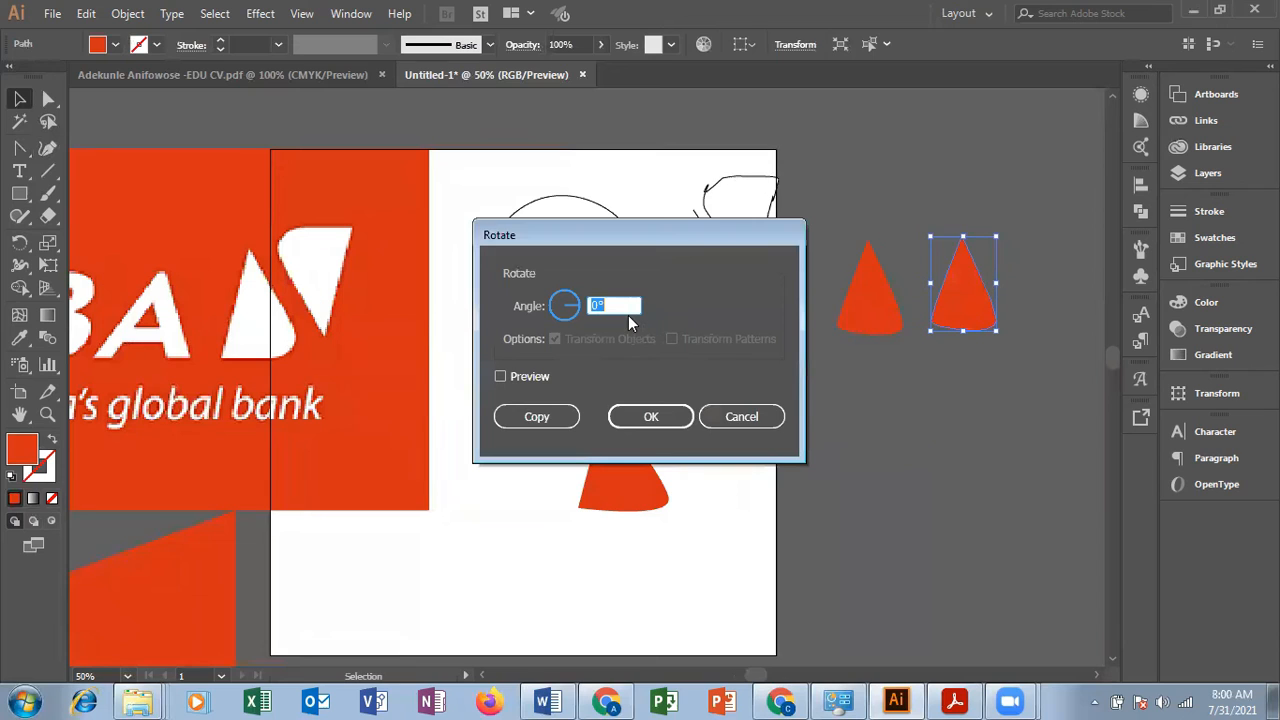
{"action": "type", "text": "180"}
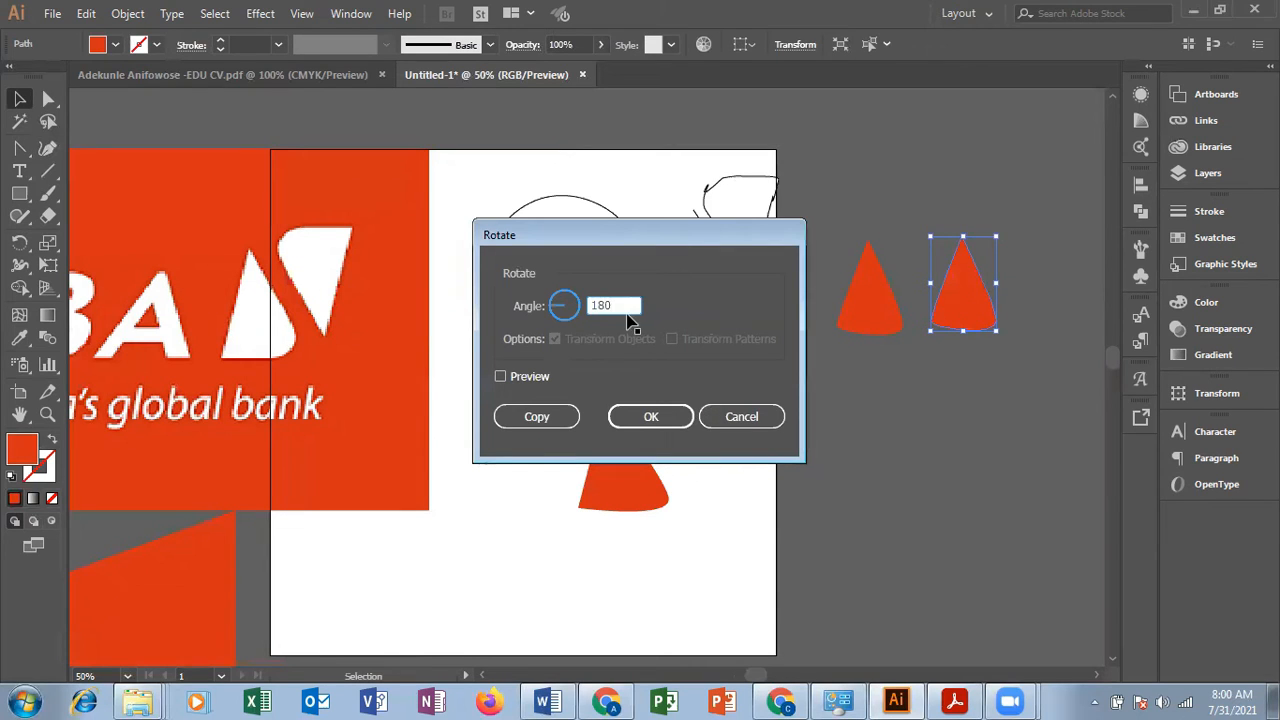
{"action": "key", "text": "Return"}
{"action": "left_click", "coordinate": [1013, 402]}
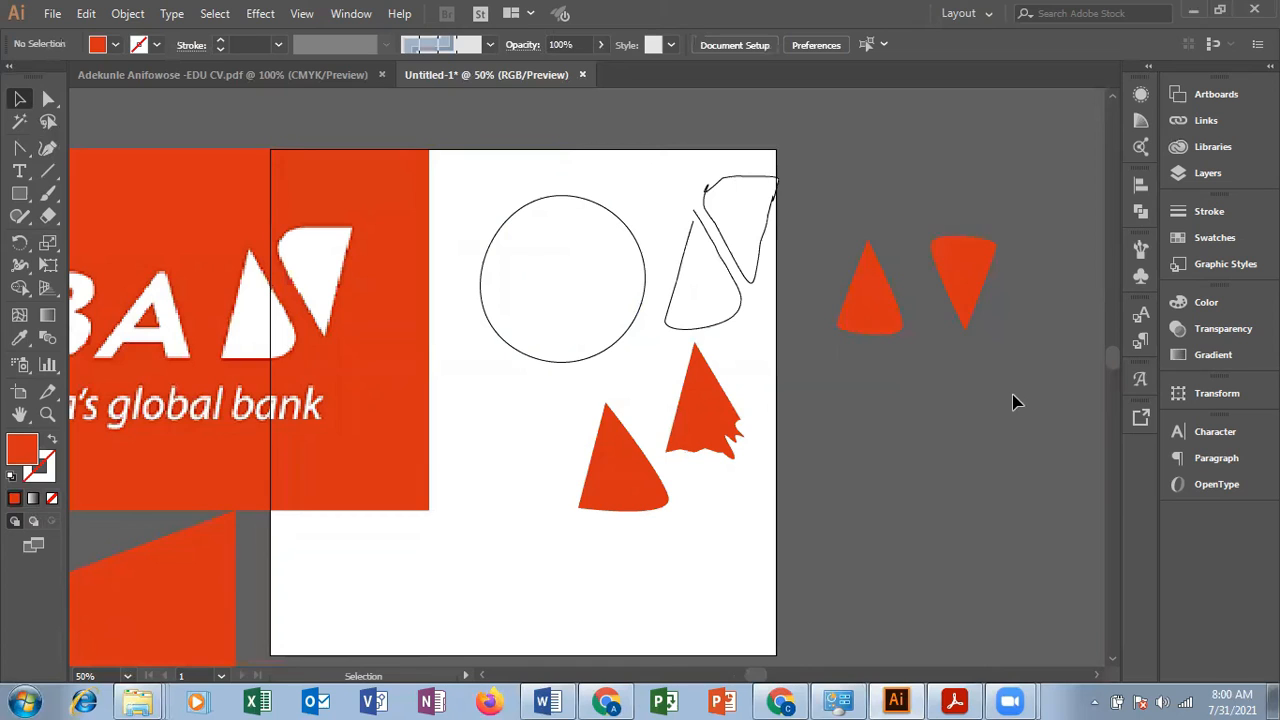
Step: Move the upright rounded triangle outside the artboard down and slightly toward the artboard, and deselect it
{"action": "left_click_drag", "start_coordinate": [891, 302], "coordinate": [868, 384]}
{"action": "left_click", "coordinate": [980, 390]}
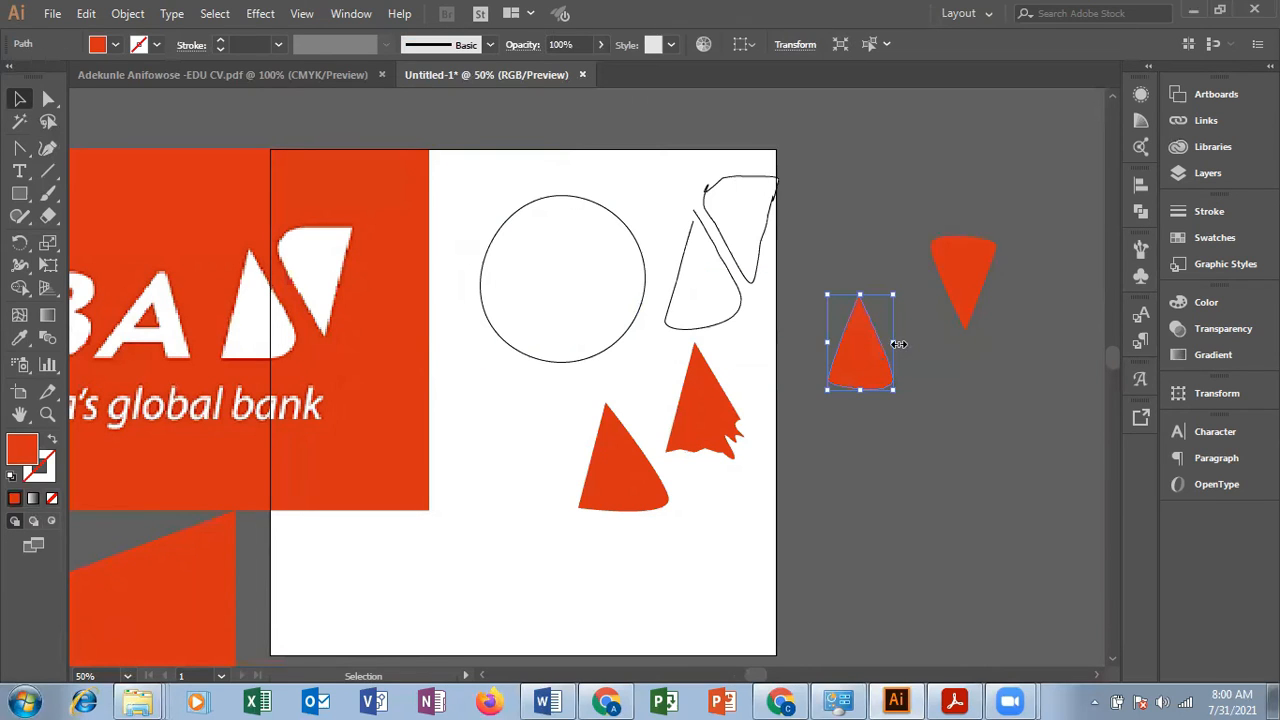
{"action": "left_click", "coordinate": [918, 397]}
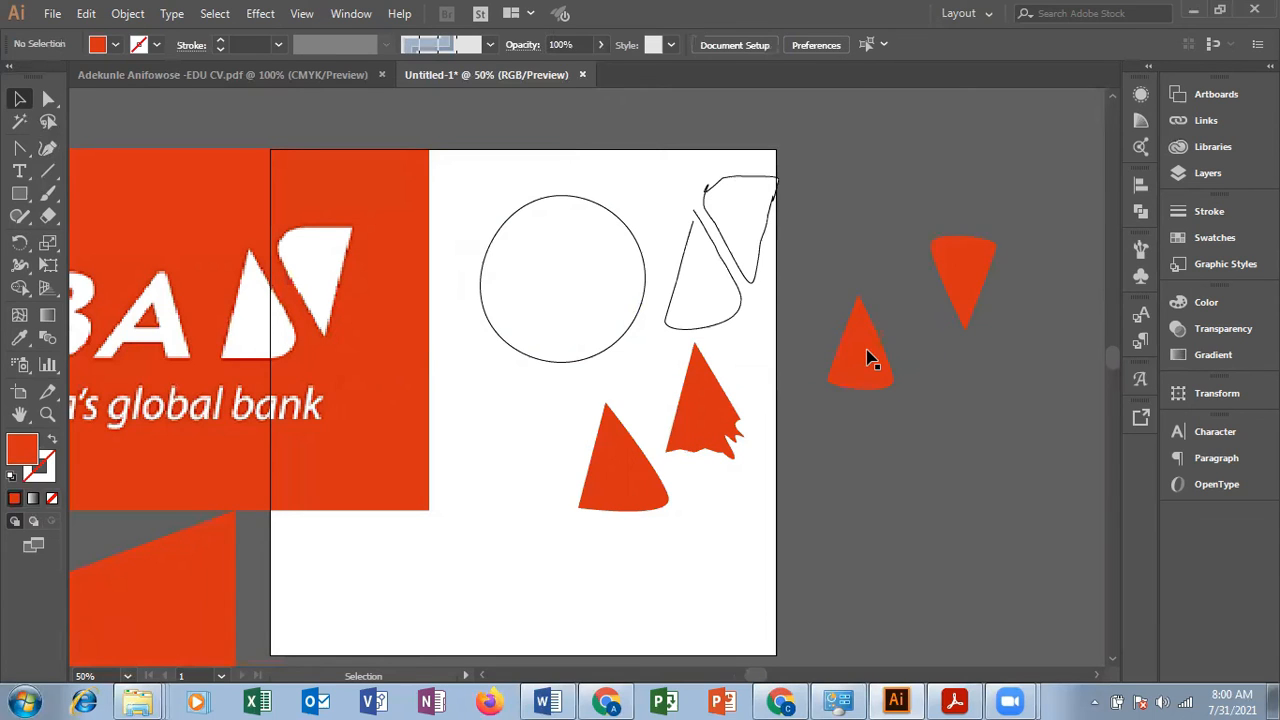
Step: Duplicate the upright triangle below the inverted one and rotate the copy freehand by about 179°
{"action": "left_click", "coordinate": [868, 358]}
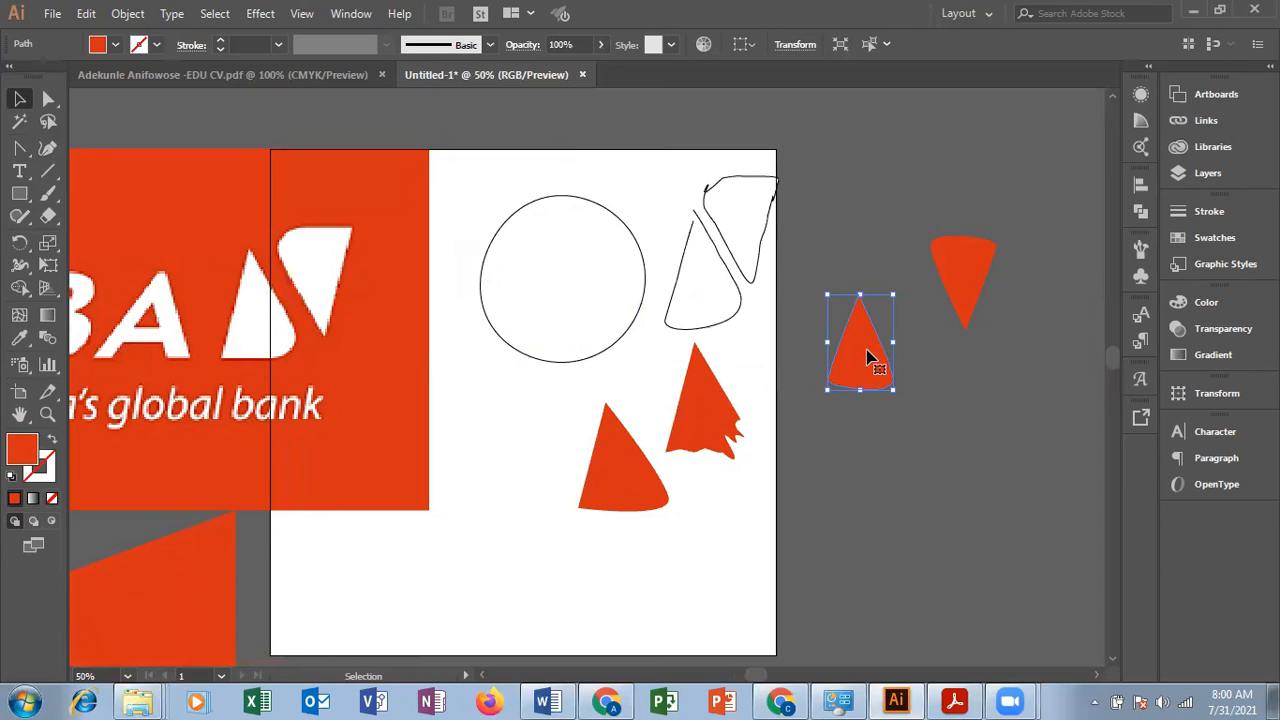
{"action": "left_click_drag", "start_coordinate": [868, 358], "coordinate": [982, 416]}
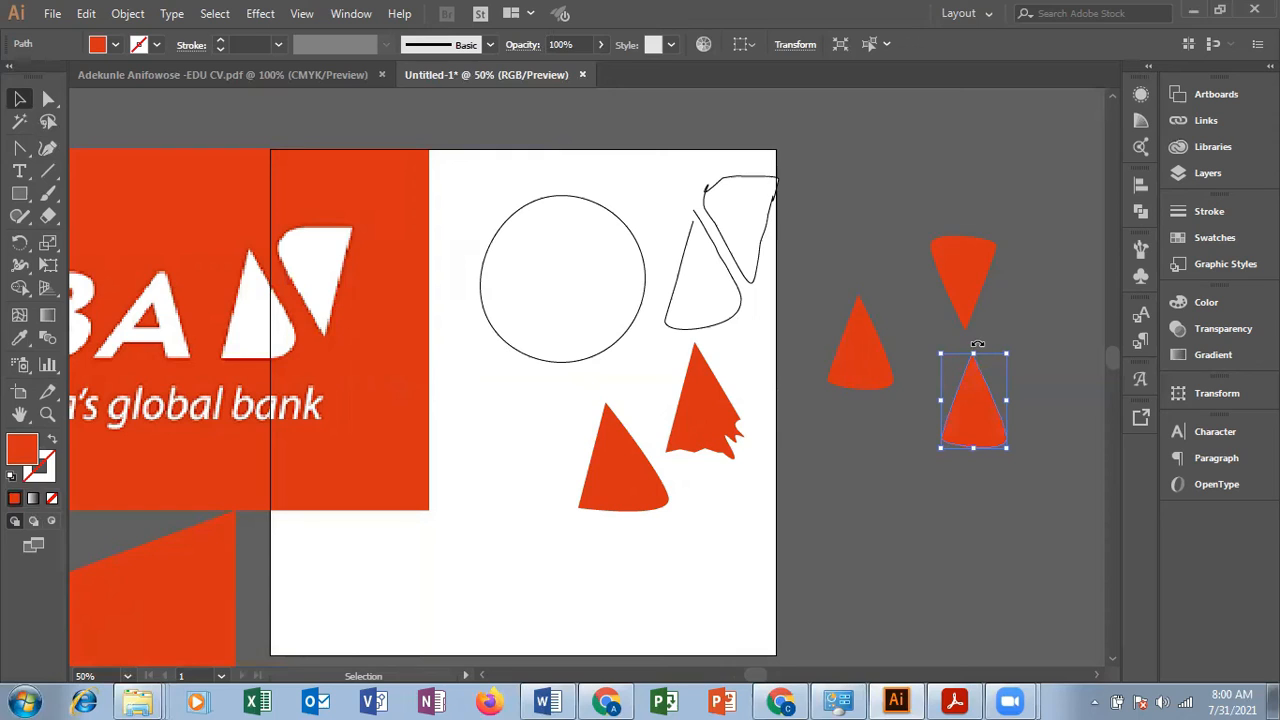
{"action": "left_click_drag", "start_coordinate": [977, 344], "coordinate": [966, 511]}
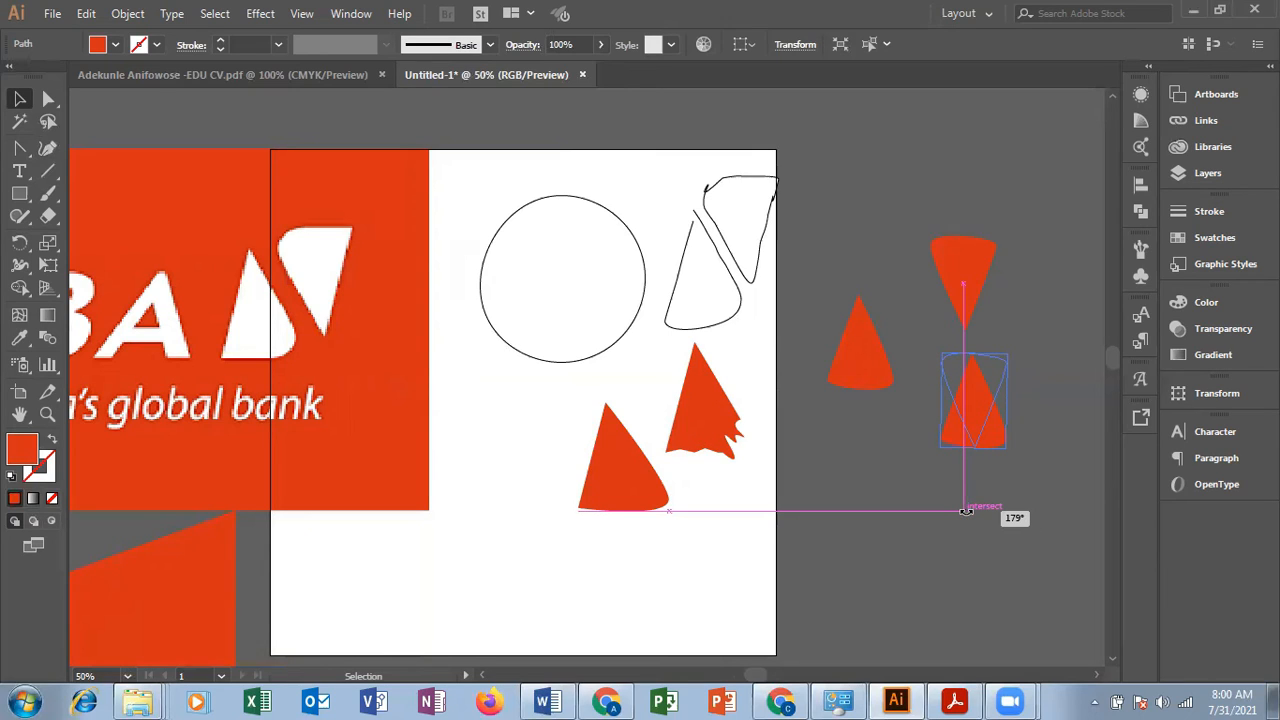
{"action": "left_click_drag", "start_coordinate": [967, 511], "coordinate": [966, 516]}
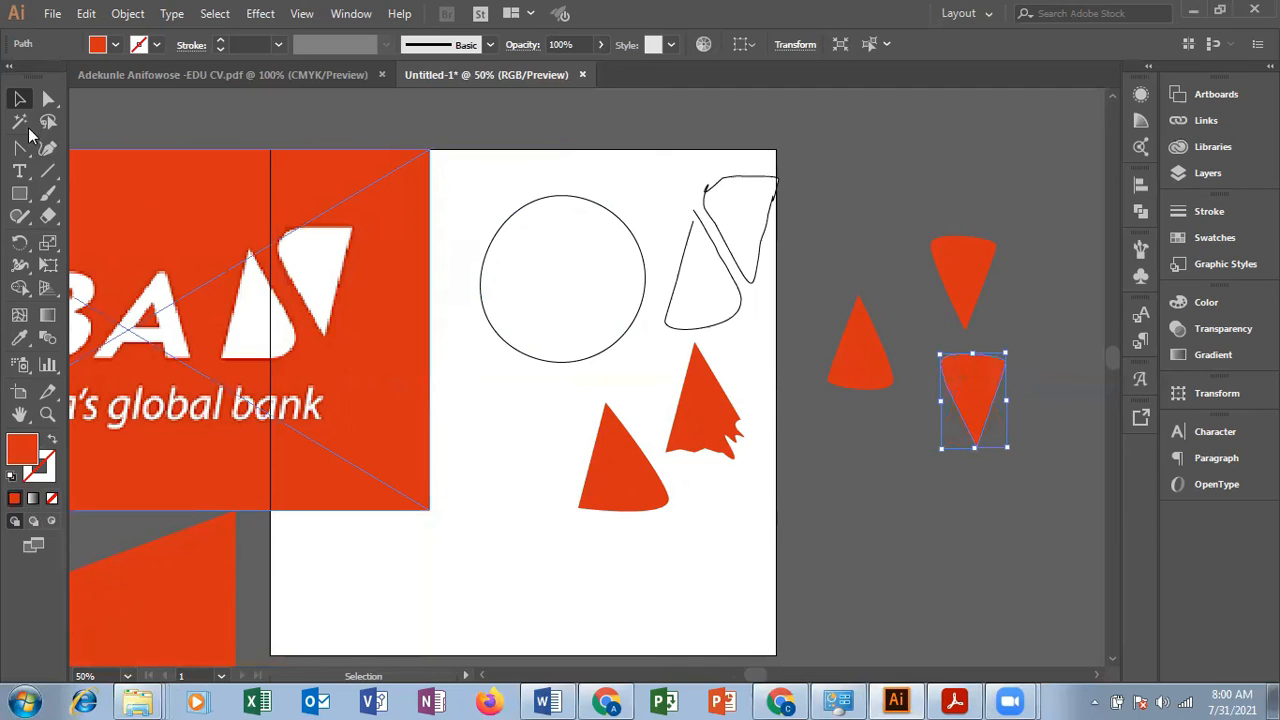
Step: Place one inverted triangle beside the upright one to form the logo symbol, and move the other above the pair
{"action": "left_click", "coordinate": [864, 495]}
{"action": "left_click_drag", "start_coordinate": [976, 391], "coordinate": [987, 230]}
{"action": "left_click", "coordinate": [995, 403]}
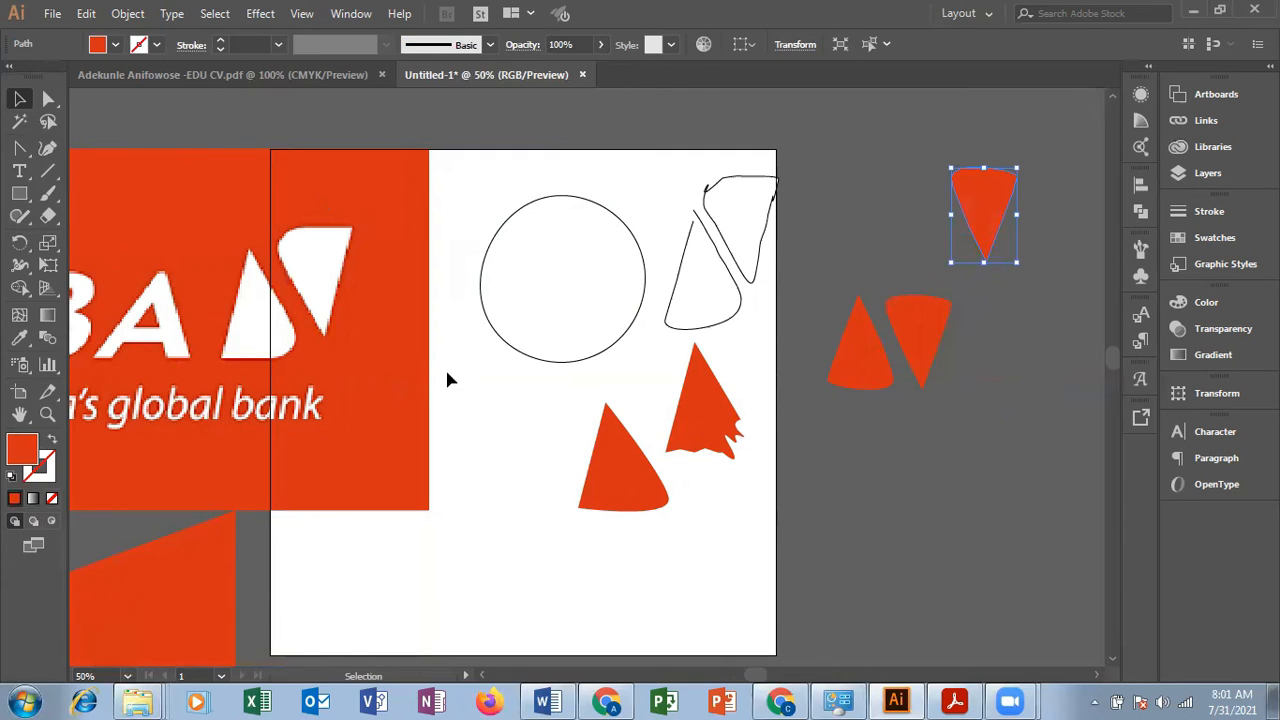
Step: Trace the logo's inverted triangle with the Blob Brush tool, and move the traced outline off the artboard above the paired triangles
{"action": "left_click", "coordinate": [58, 199]}
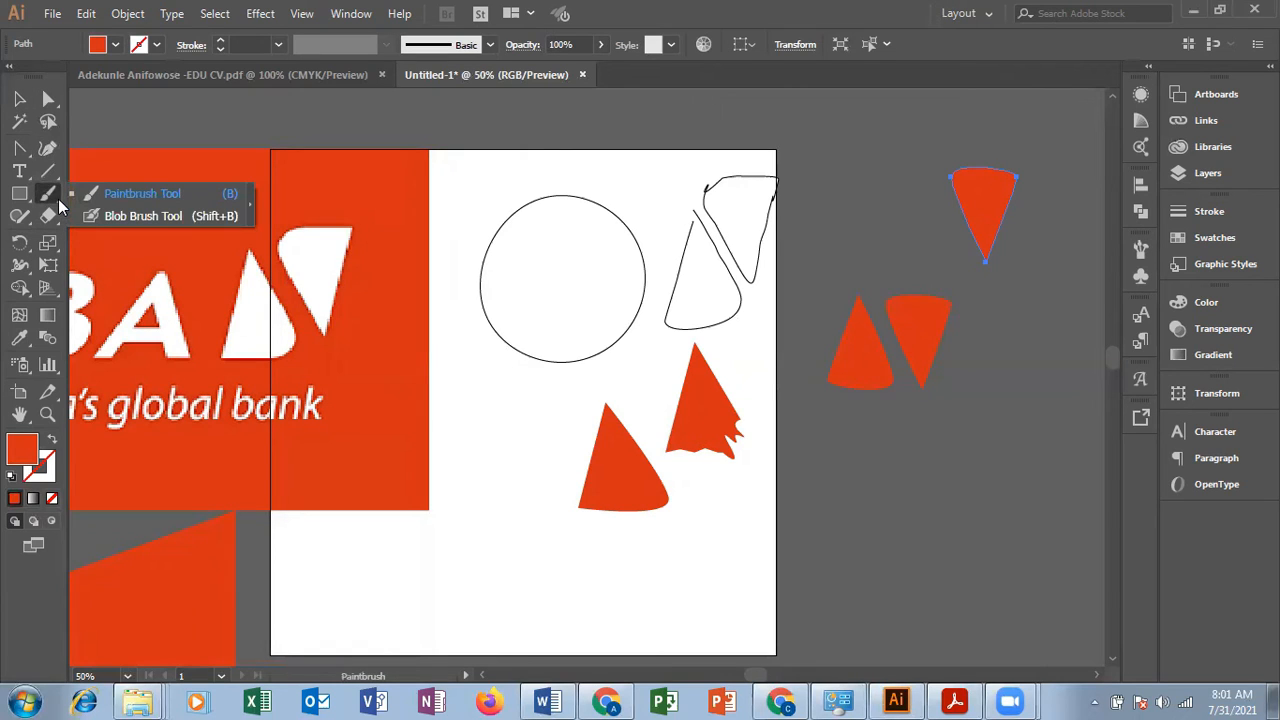
{"action": "left_click", "coordinate": [165, 216]}
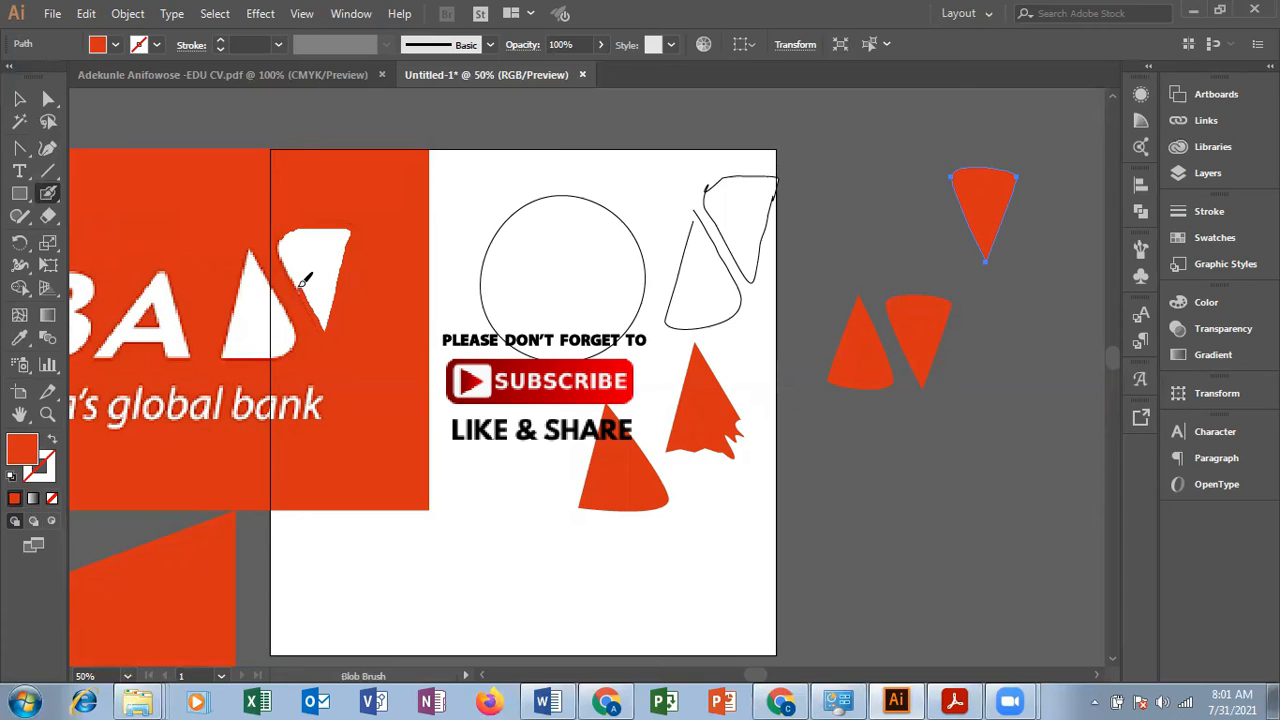
{"action": "mouse_move", "coordinate": [292, 266]}
{"action": "left_mouse_down"}
{"action": "mouse_move", "coordinate": [283, 232]}
{"action": "mouse_move", "coordinate": [303, 214]}
{"action": "left_mouse_up"}
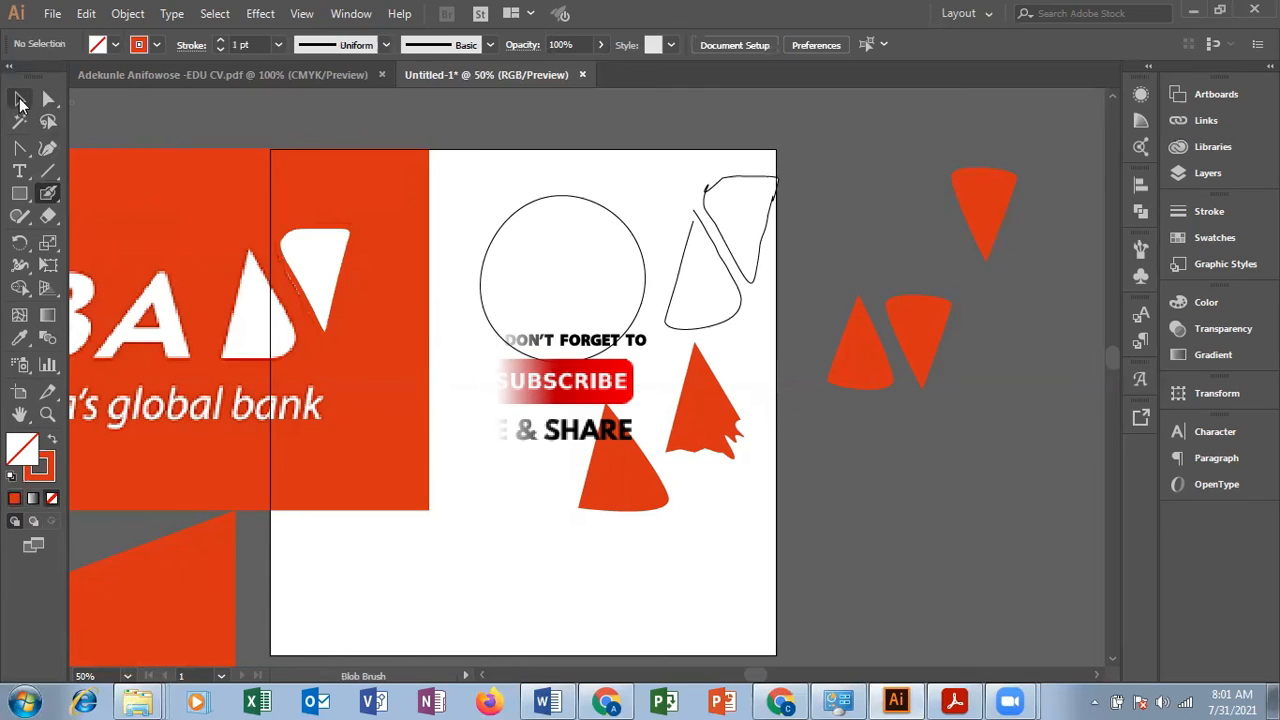
{"action": "left_click", "coordinate": [19, 99]}
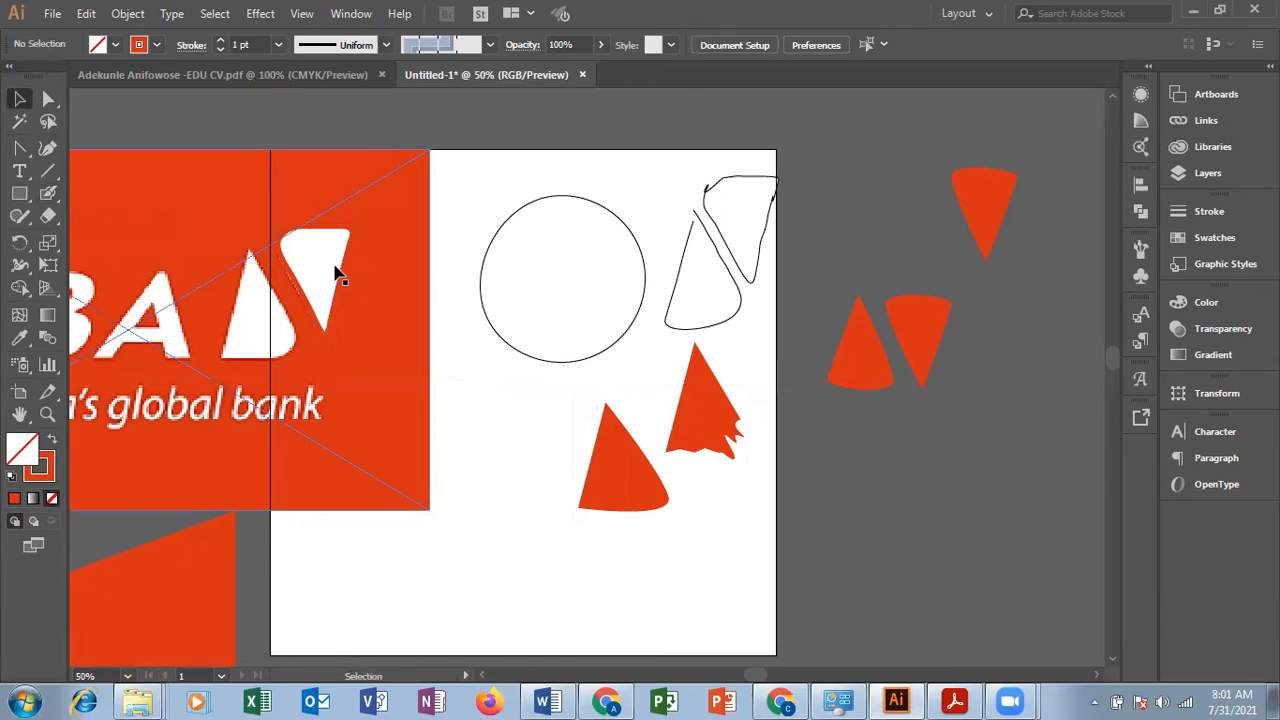
{"action": "left_click_drag", "start_coordinate": [343, 277], "coordinate": [887, 207]}
{"action": "left_click", "coordinate": [994, 414]}
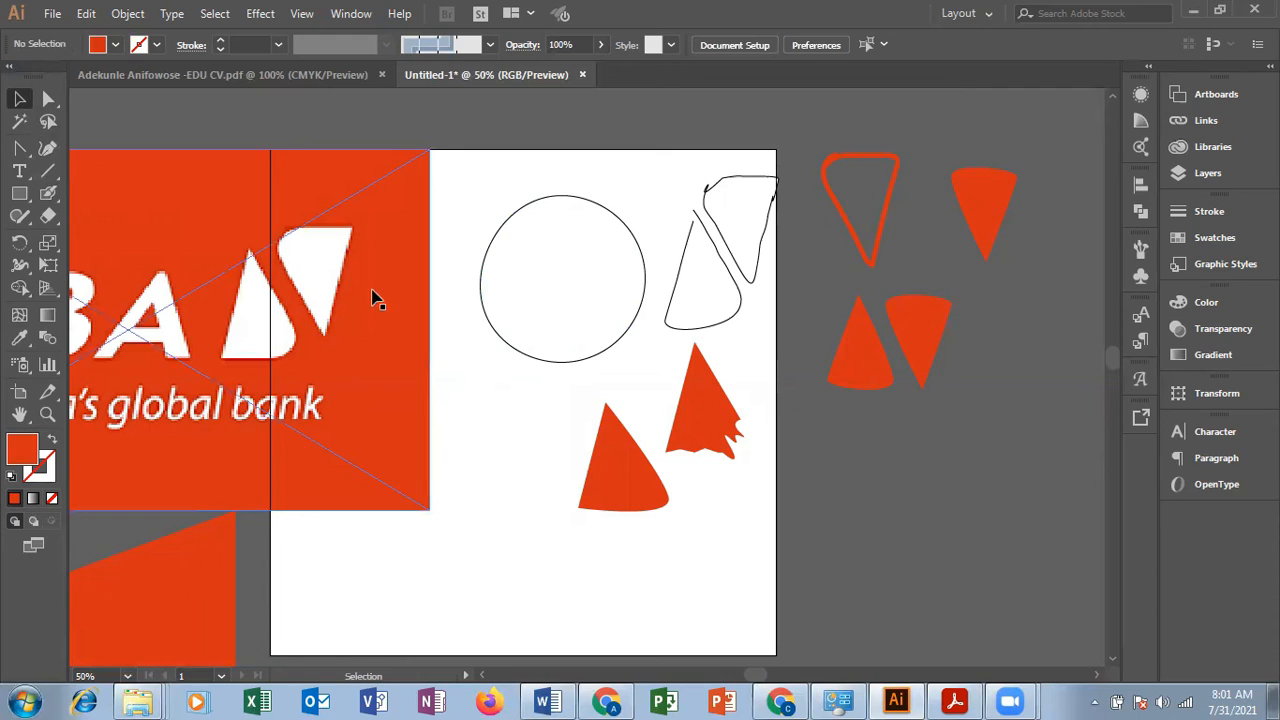
Step: Shift the smooth rounded triangle on the artboard slightly to the left
{"action": "left_click", "coordinate": [641, 475]}
{"action": "left_click_drag", "start_coordinate": [641, 475], "coordinate": [623, 466]}
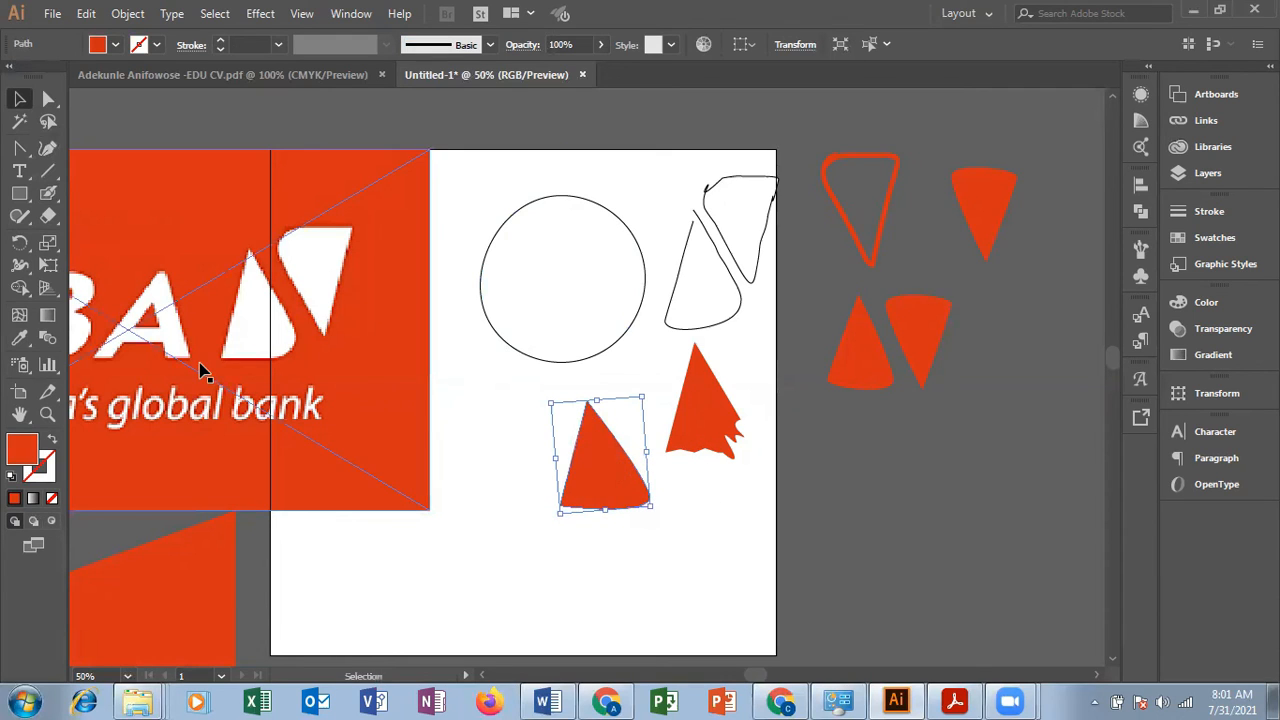
{"action": "left_click", "coordinate": [56, 251]}
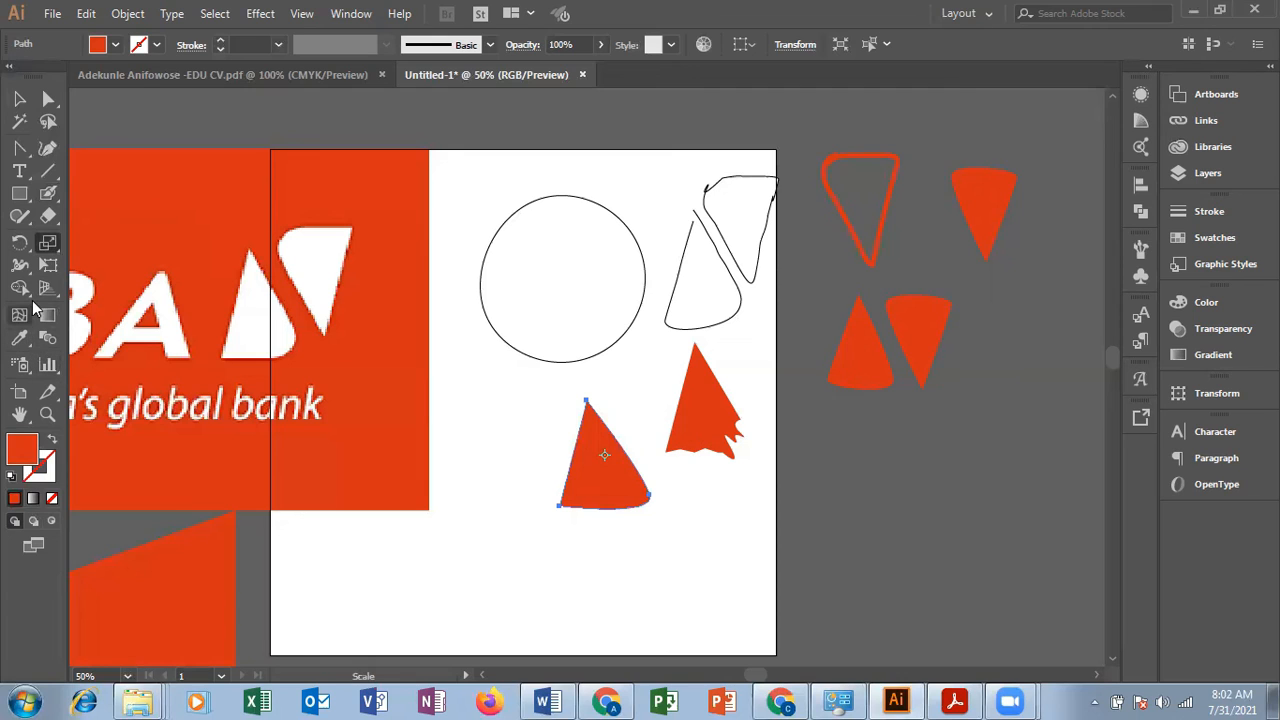
{"action": "left_click", "coordinate": [31, 291]}
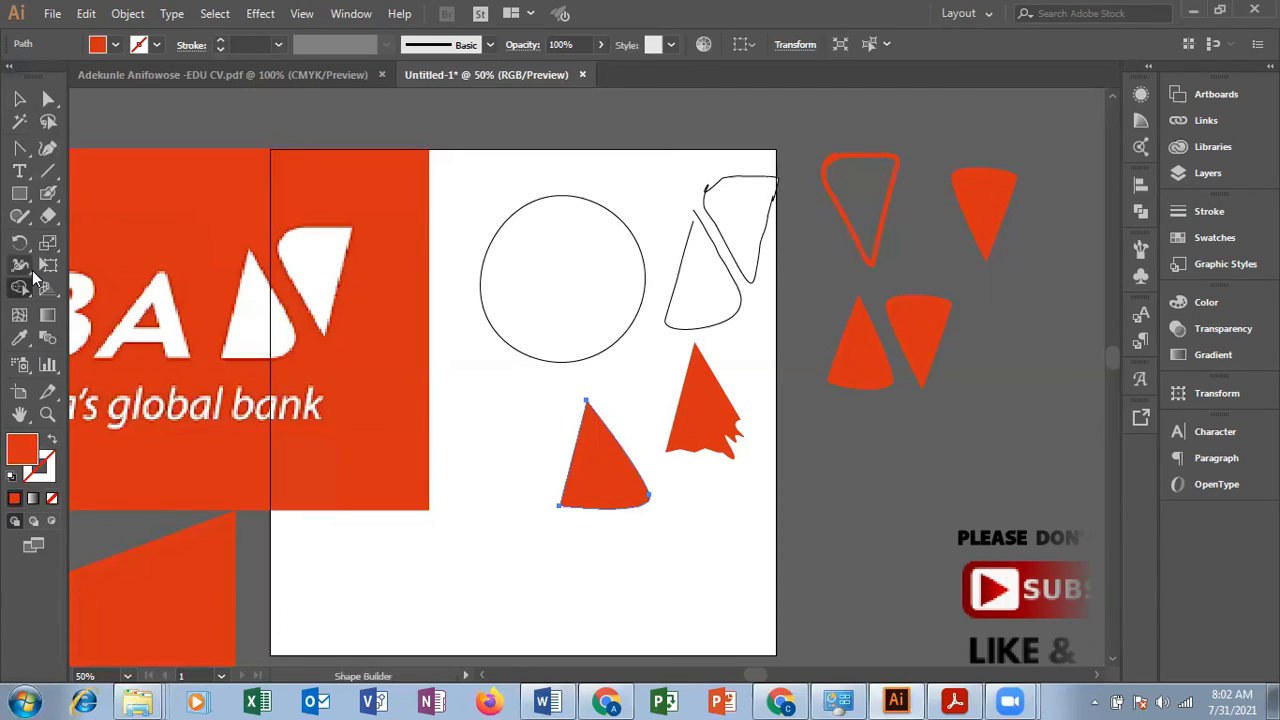
{"action": "left_click", "coordinate": [32, 270]}
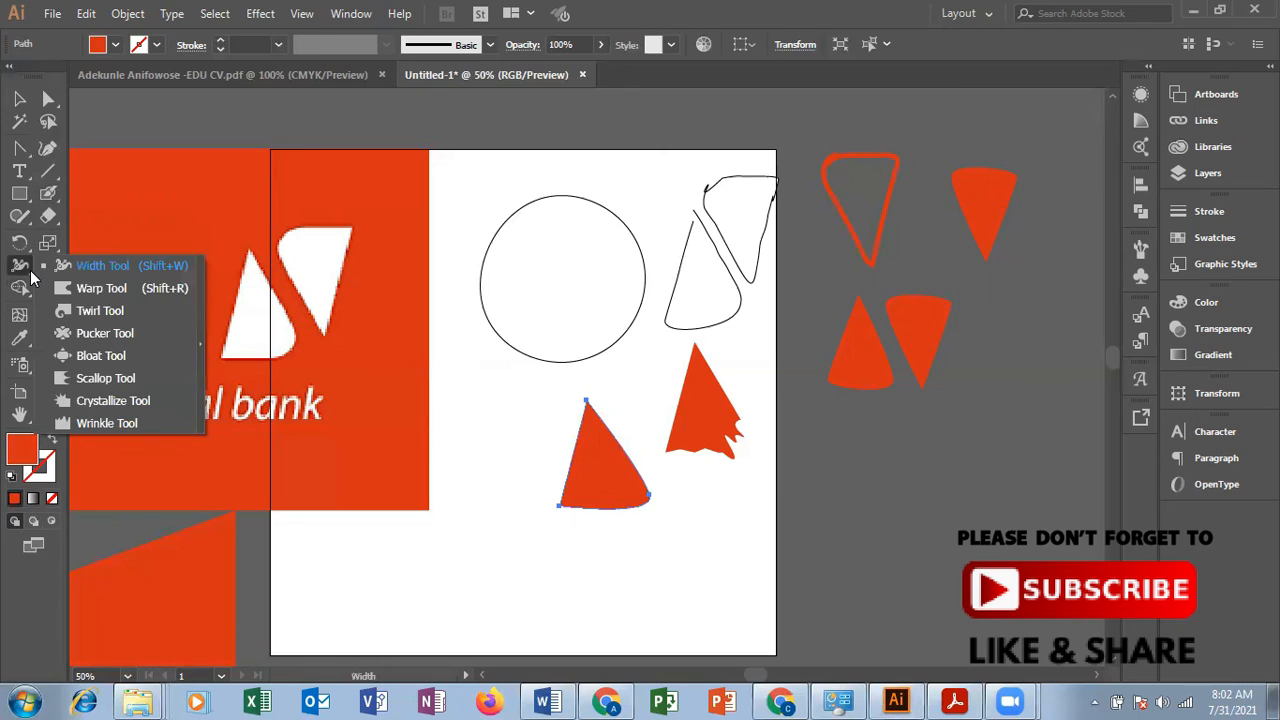
Step: Give the selected rounded triangle a white stroke, and draw a small spiral just above it with the Spiral tool
{"action": "left_click", "coordinate": [57, 183]}
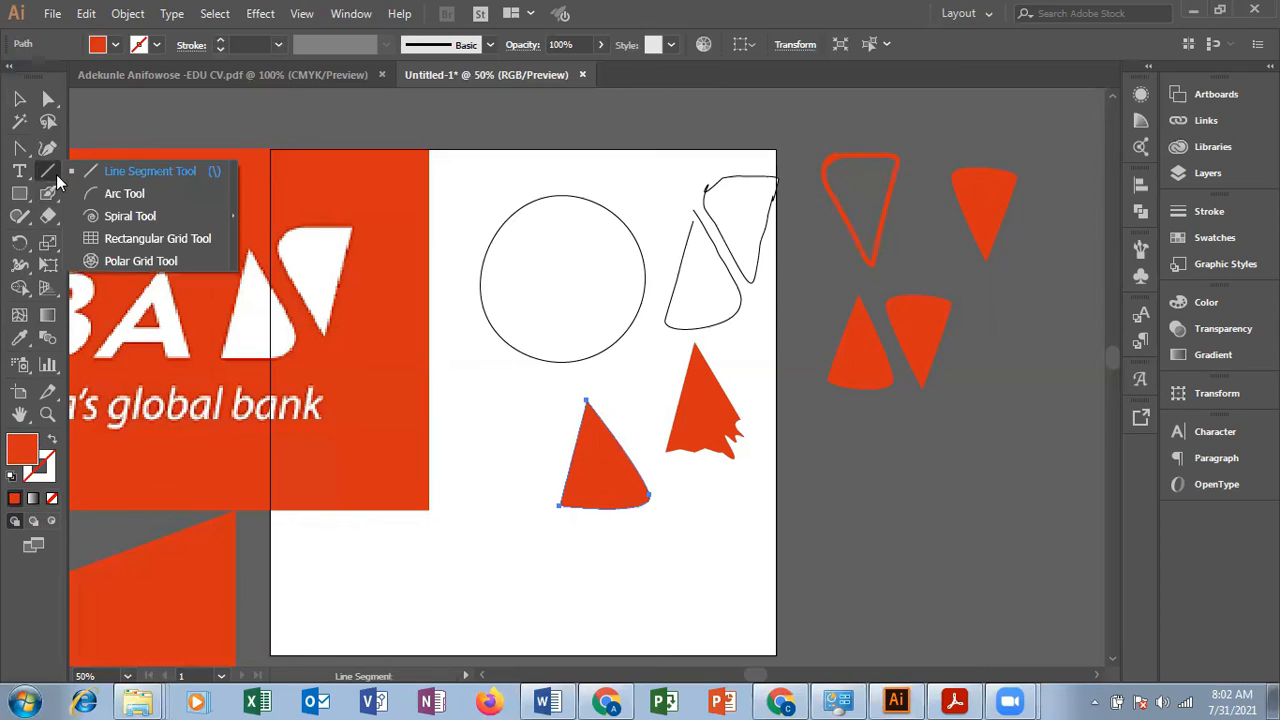
{"action": "left_click", "coordinate": [130, 216]}
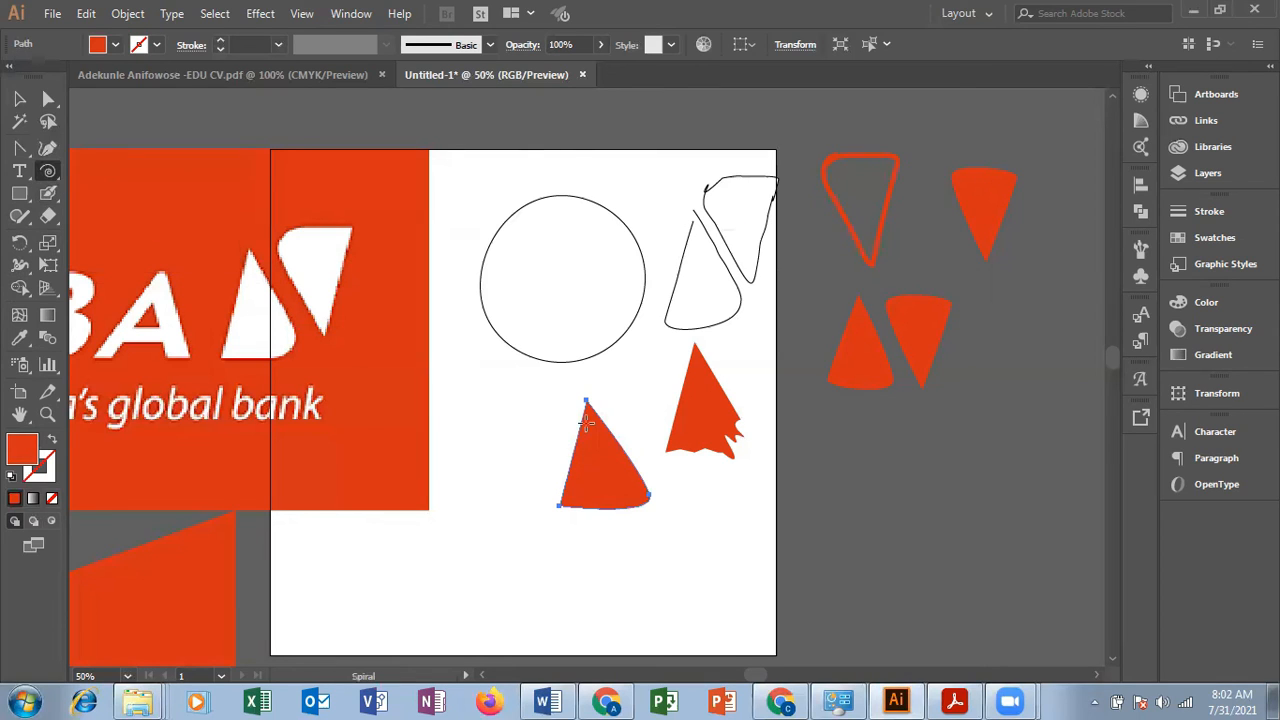
{"action": "left_click", "coordinate": [157, 45]}
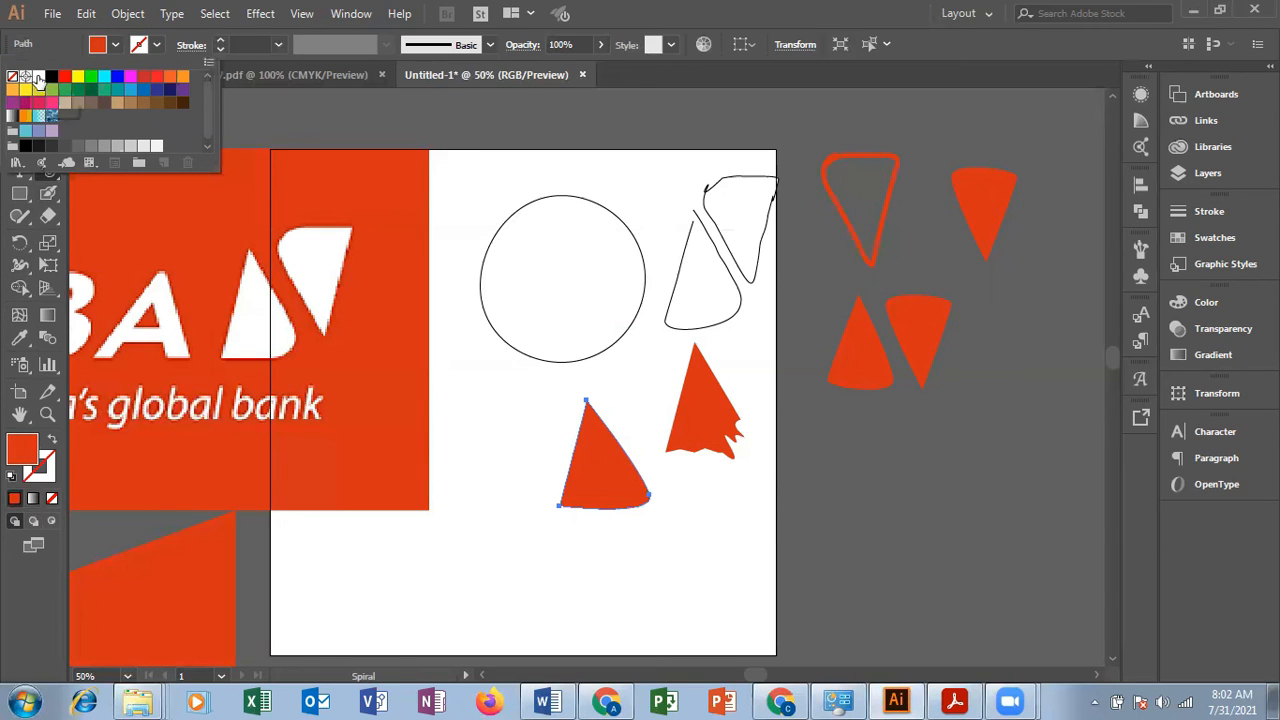
{"action": "left_click", "coordinate": [39, 76]}
{"action": "left_click", "coordinate": [585, 468]}
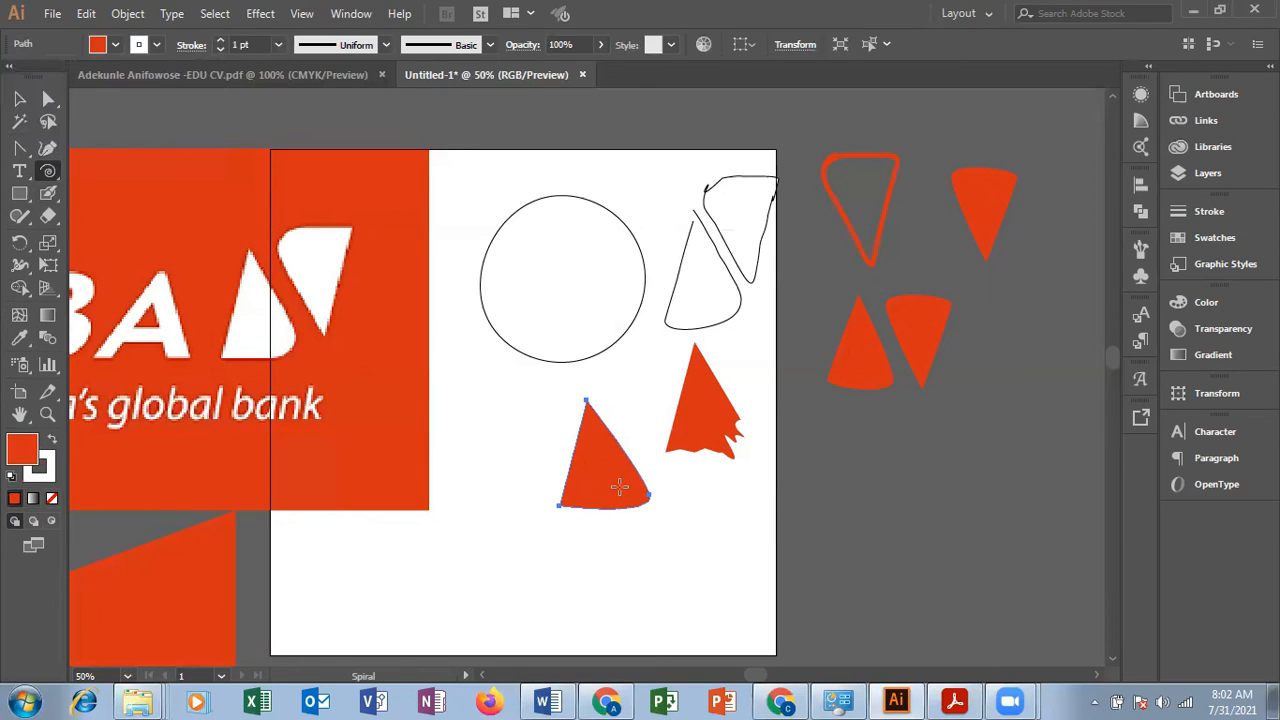
{"action": "mouse_move", "coordinate": [620, 369]}
{"action": "left_mouse_down"}
{"action": "mouse_move", "coordinate": [645, 397]}
{"action": "mouse_move", "coordinate": [633, 391]}
{"action": "left_mouse_up"}
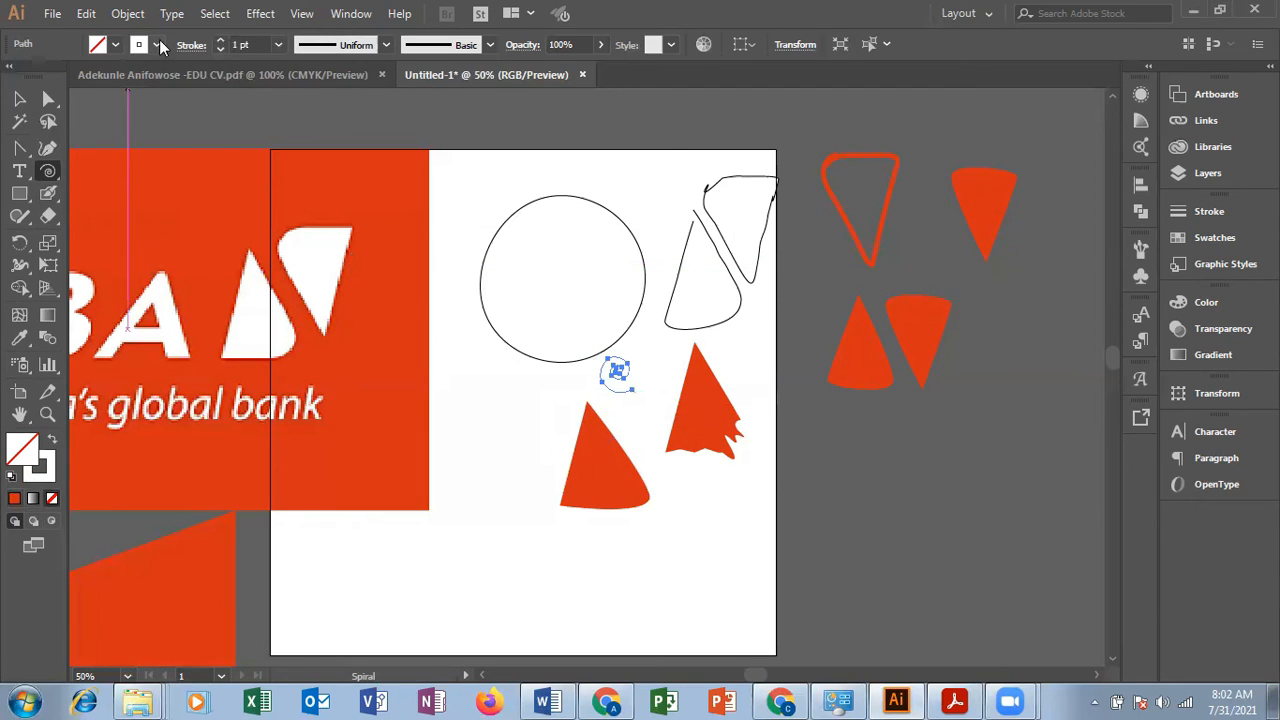
Step: Set the small spiral's stroke color to red
{"action": "left_click", "coordinate": [115, 44]}
{"action": "left_click", "coordinate": [66, 77]}
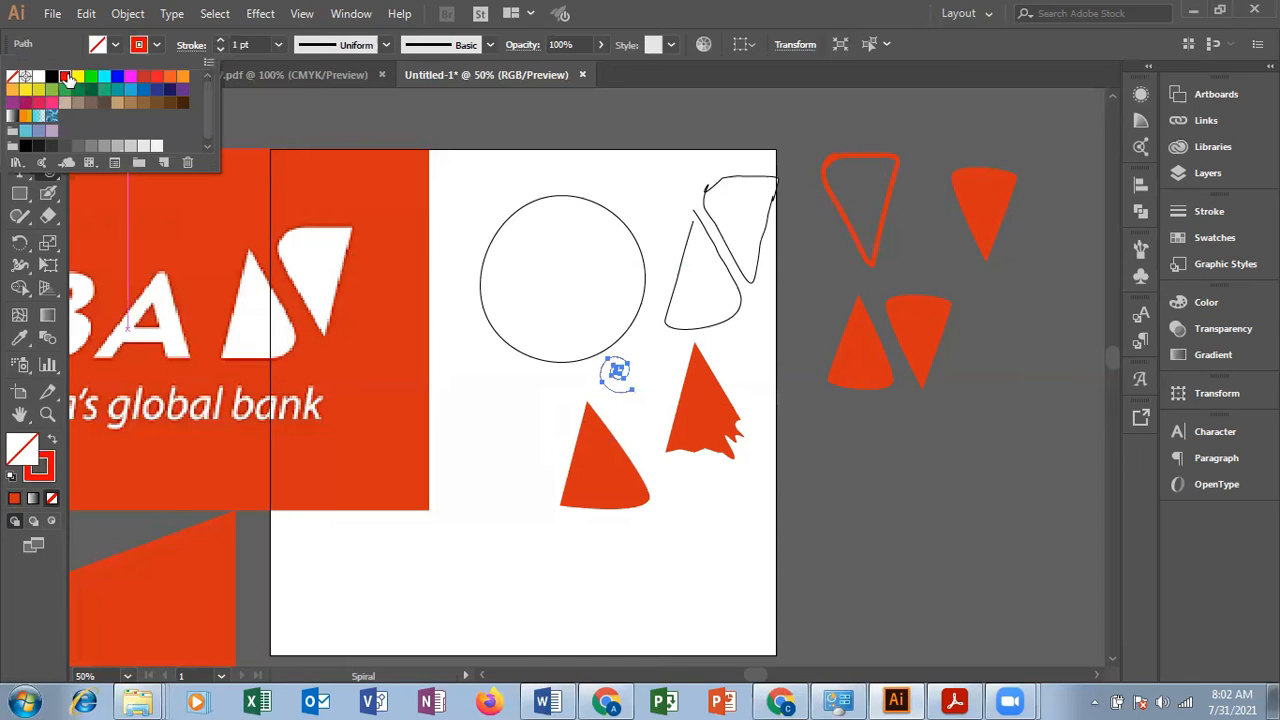
{"action": "left_click", "coordinate": [754, 485]}
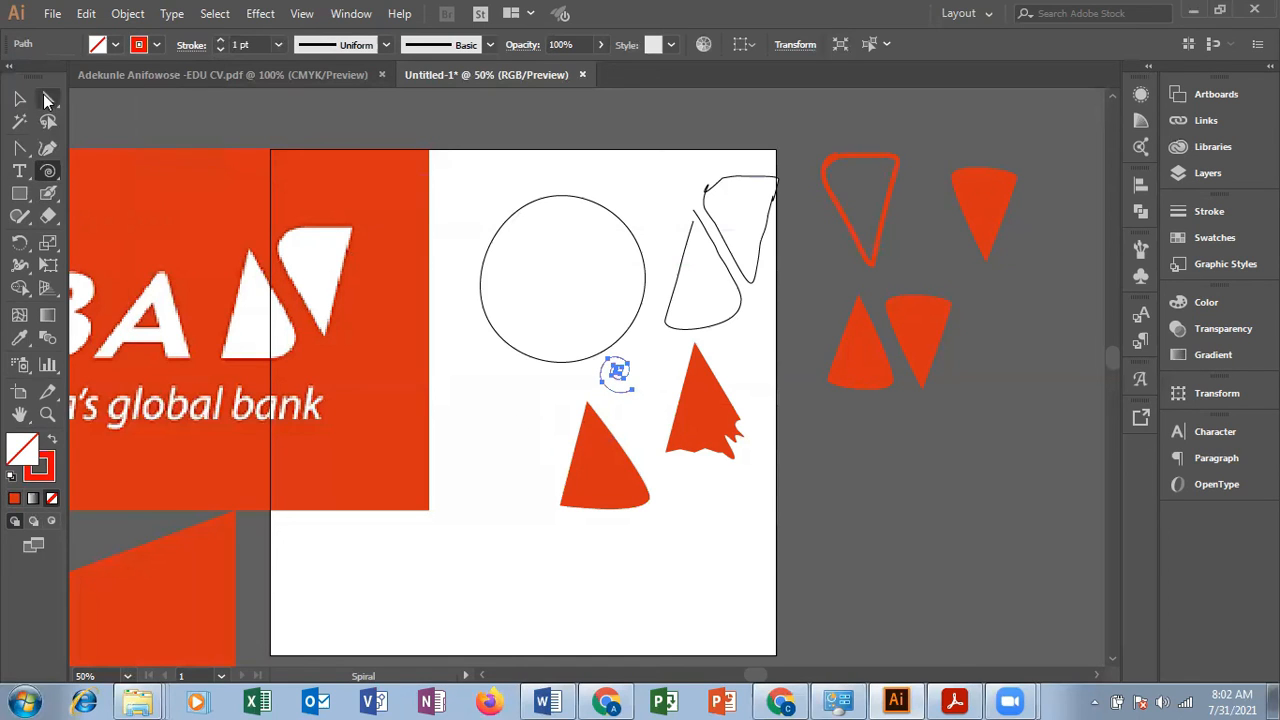
Step: Enlarge the red spiral and move it off the artboard, below the paired triangles
{"action": "left_click", "coordinate": [20, 99]}
{"action": "left_click", "coordinate": [729, 480]}
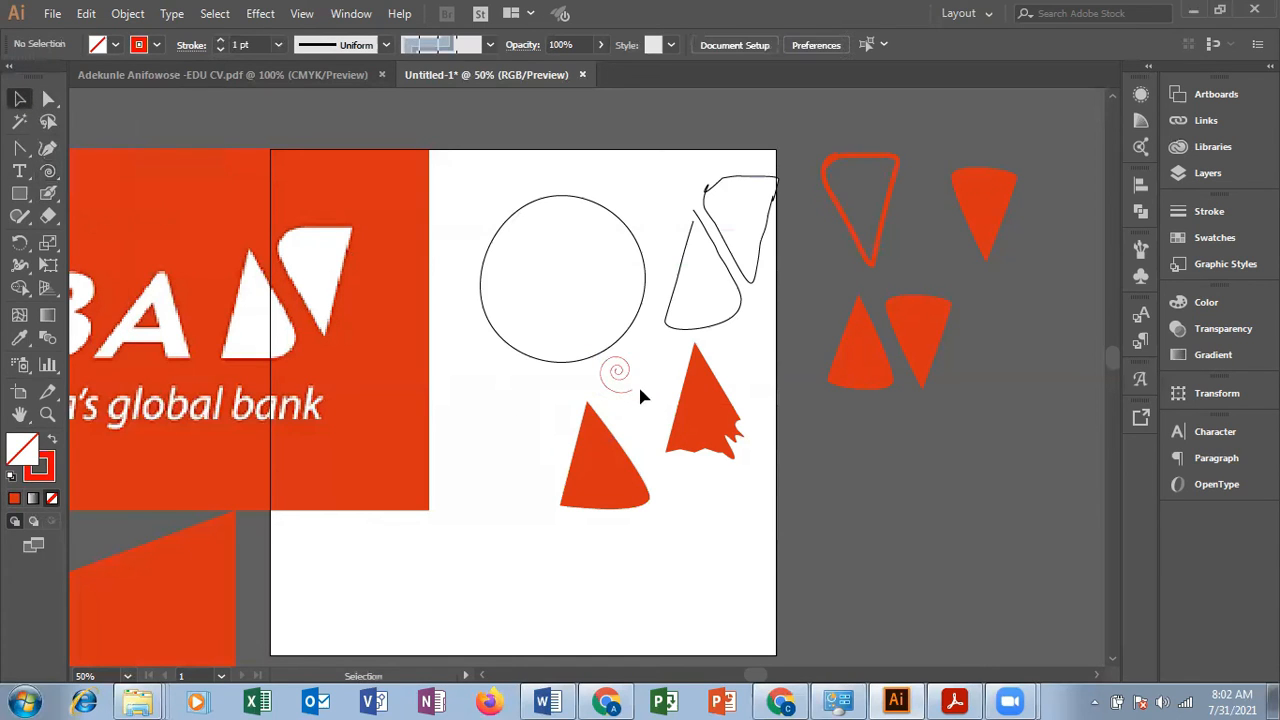
{"action": "left_click", "coordinate": [630, 386]}
{"action": "left_click_drag", "start_coordinate": [637, 394], "coordinate": [845, 468]}
{"action": "left_click", "coordinate": [641, 557]}
Step: Draw two red arcs inside the circle with the Arc tool, one at its upper left and one about 78 × 61 pt at its lower right
{"action": "left_click", "coordinate": [48, 172]}
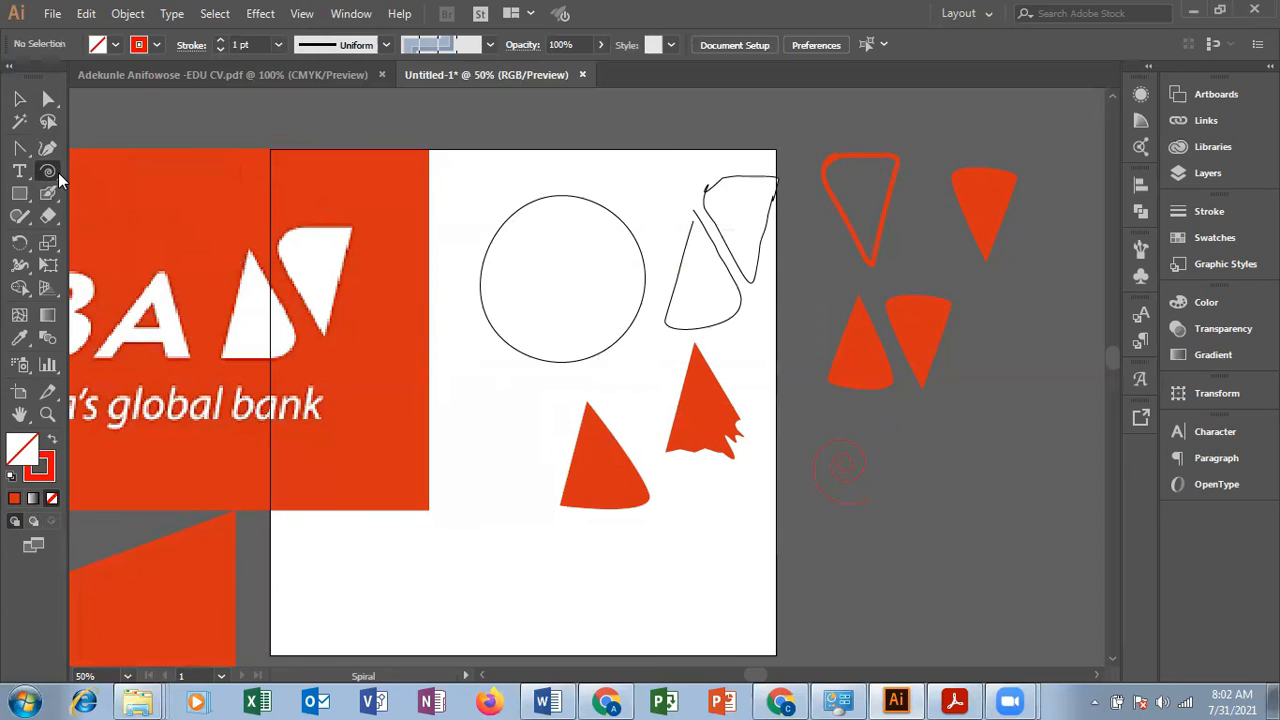
{"action": "left_click", "coordinate": [58, 172]}
{"action": "left_click", "coordinate": [112, 191]}
{"action": "left_click_drag", "start_coordinate": [520, 250], "coordinate": [560, 222]}
{"action": "left_click_drag", "start_coordinate": [585, 322], "coordinate": [620, 293]}
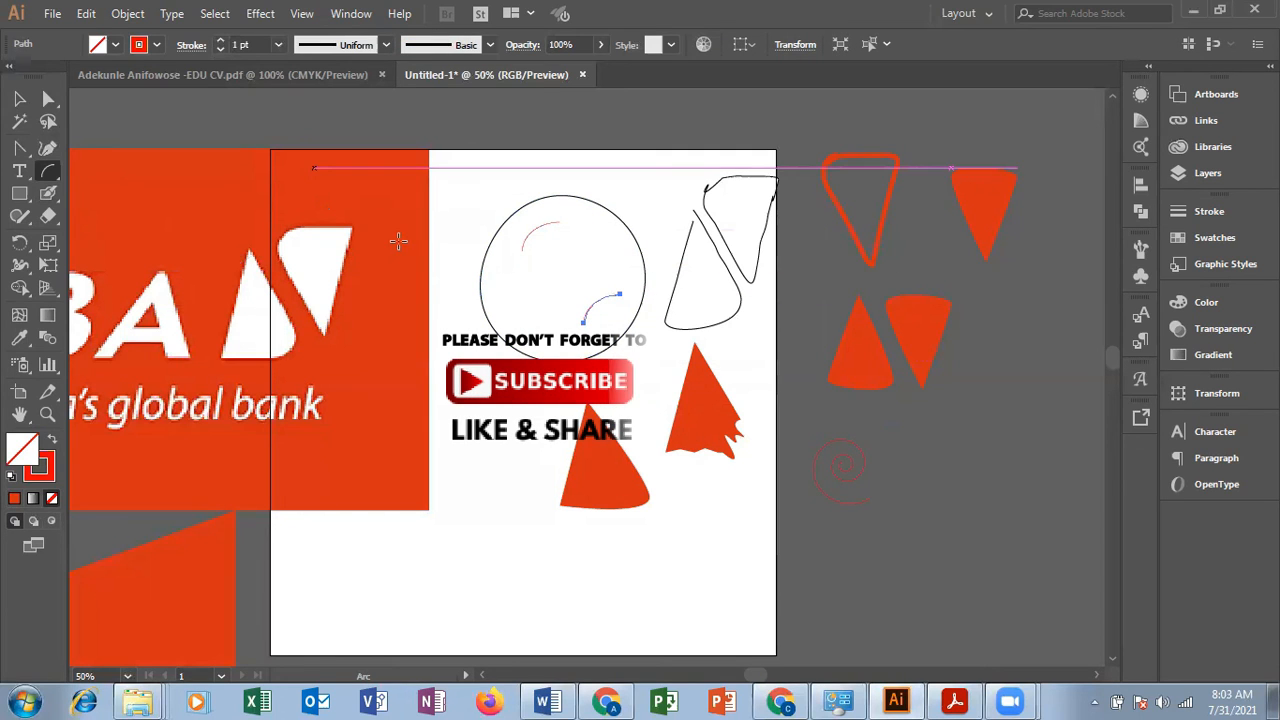
Step: Select all objects in the document, and cancel the Arc Segment Tool Options without adding another arc
{"action": "left_click", "coordinate": [19, 99]}
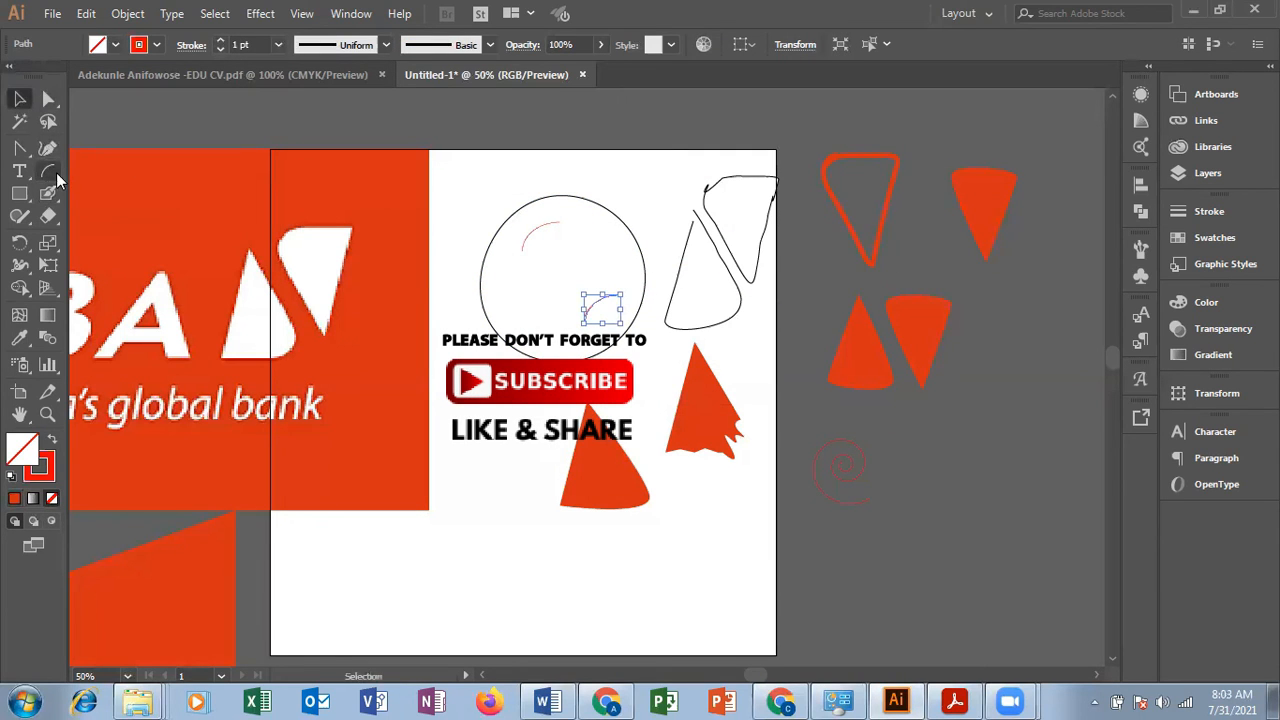
{"action": "left_click", "coordinate": [56, 174]}
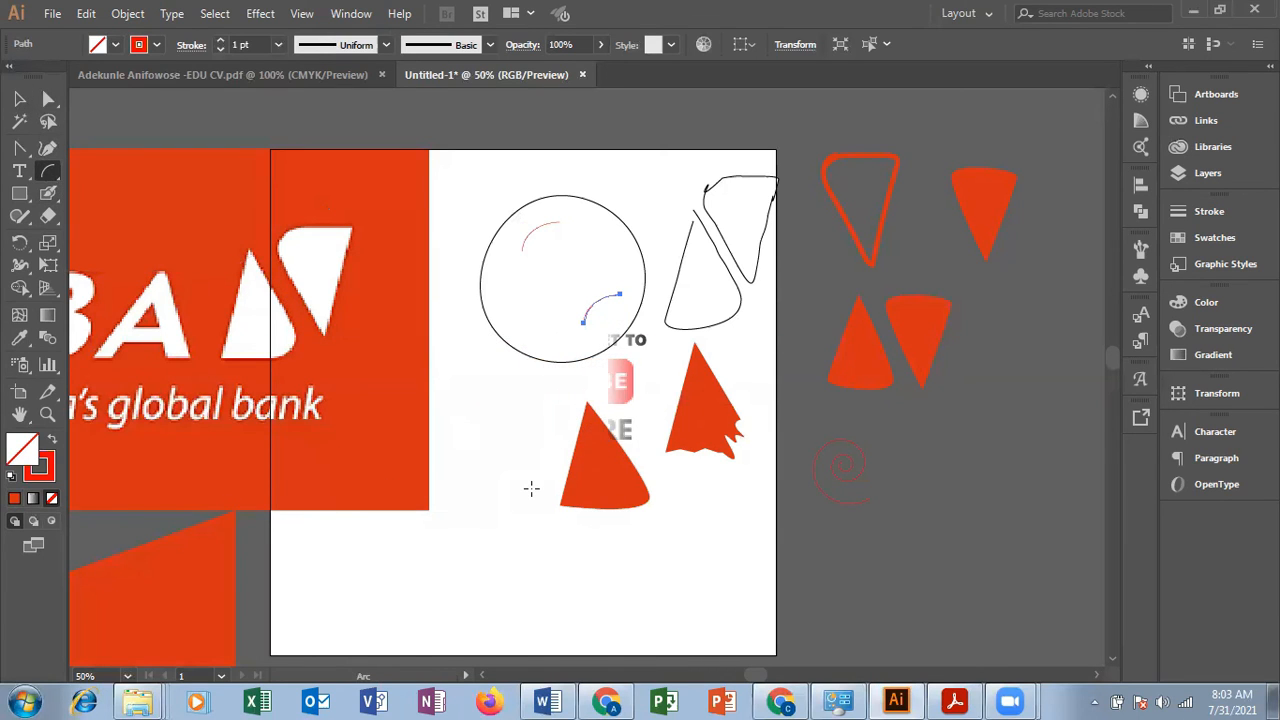
{"action": "key", "text": "ctrl+a"}
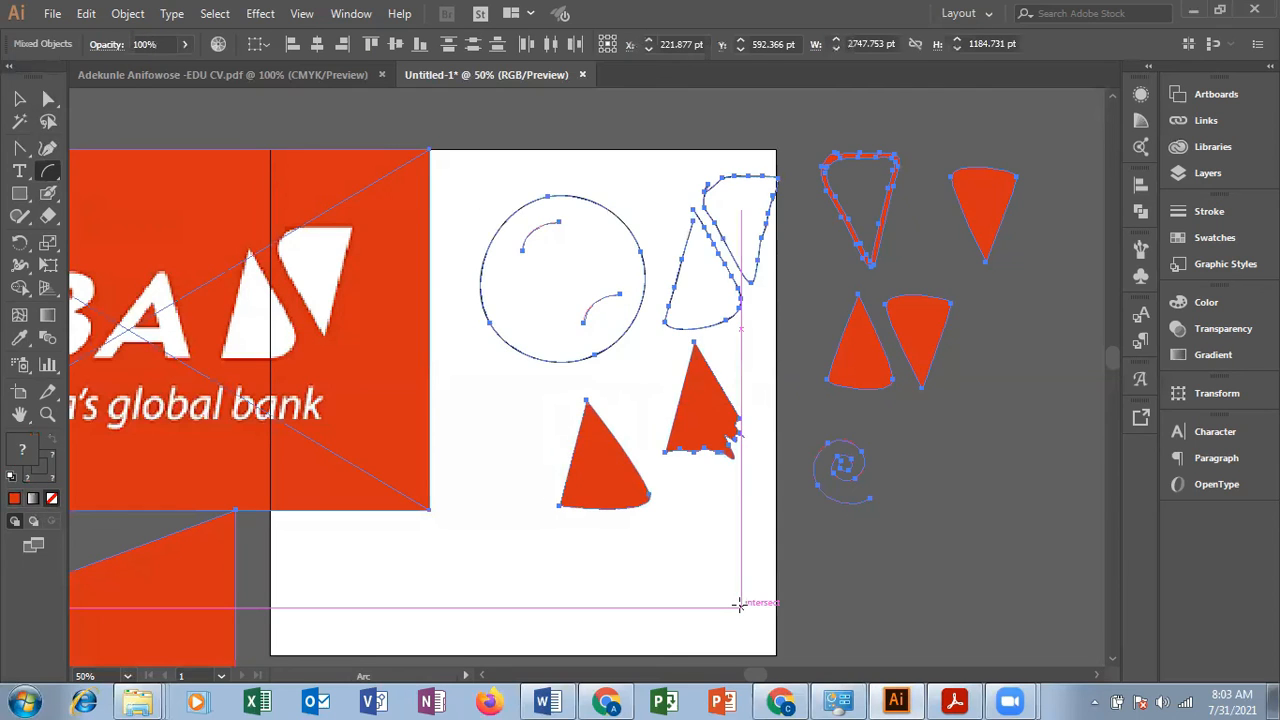
{"action": "left_click", "coordinate": [741, 605]}
{"action": "left_click", "coordinate": [743, 442]}
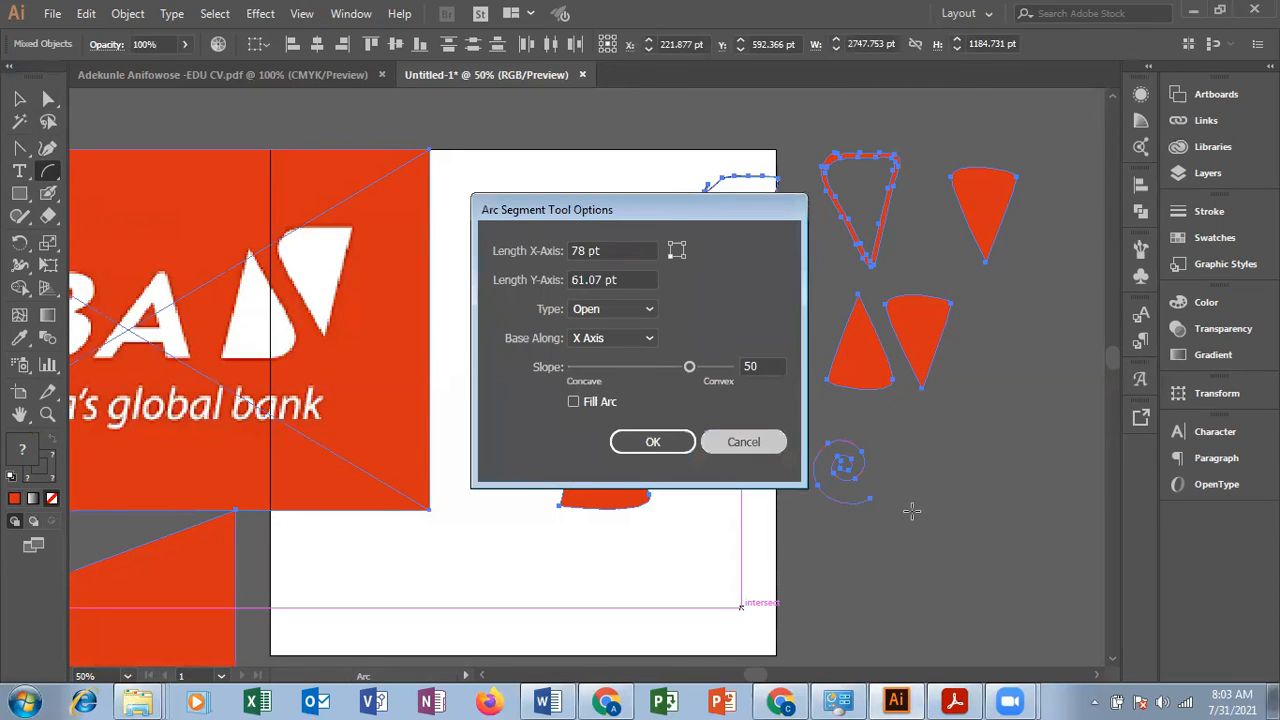
Step: Clear the artboard by moving the circle, arcs and triangle shapes off its right side and the UBA logo image further left
{"action": "left_click", "coordinate": [19, 98]}
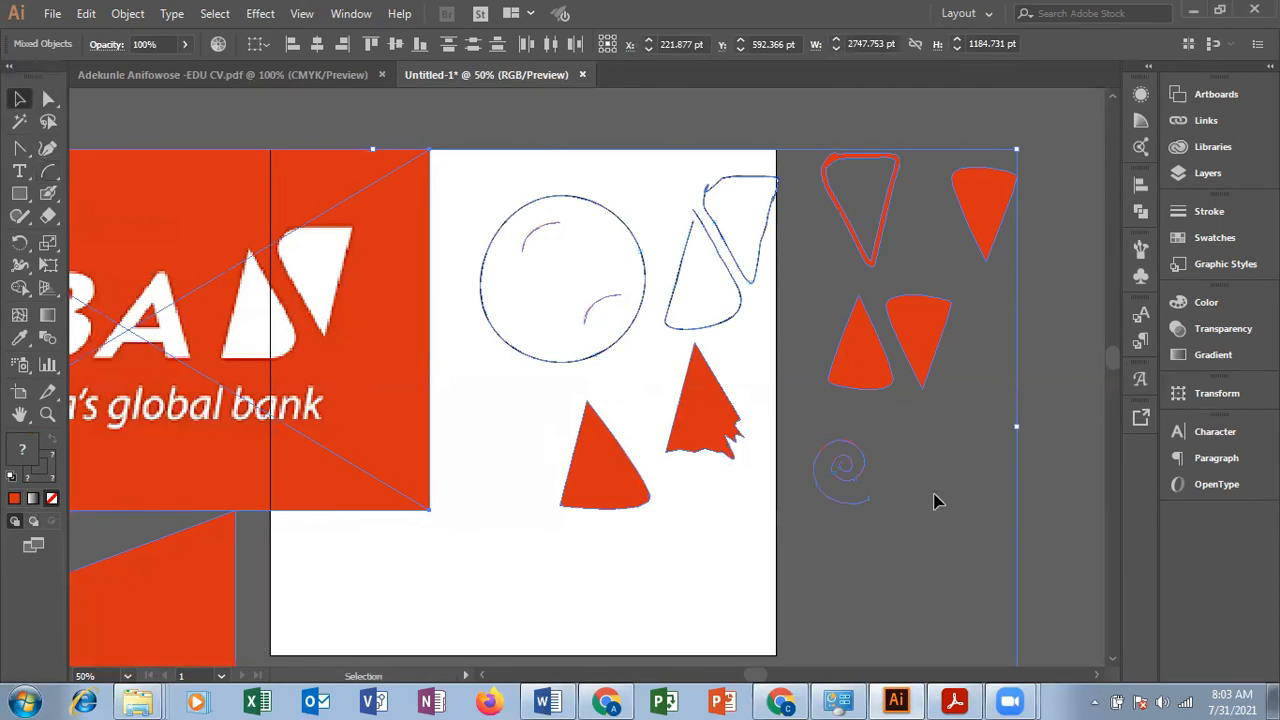
{"action": "left_click", "coordinate": [1089, 526]}
{"action": "left_click_drag", "start_coordinate": [778, 520], "coordinate": [608, 212]}
{"action": "left_click_drag", "start_coordinate": [597, 306], "coordinate": [944, 390]}
{"action": "left_click_drag", "start_coordinate": [372, 325], "coordinate": [155, 257]}
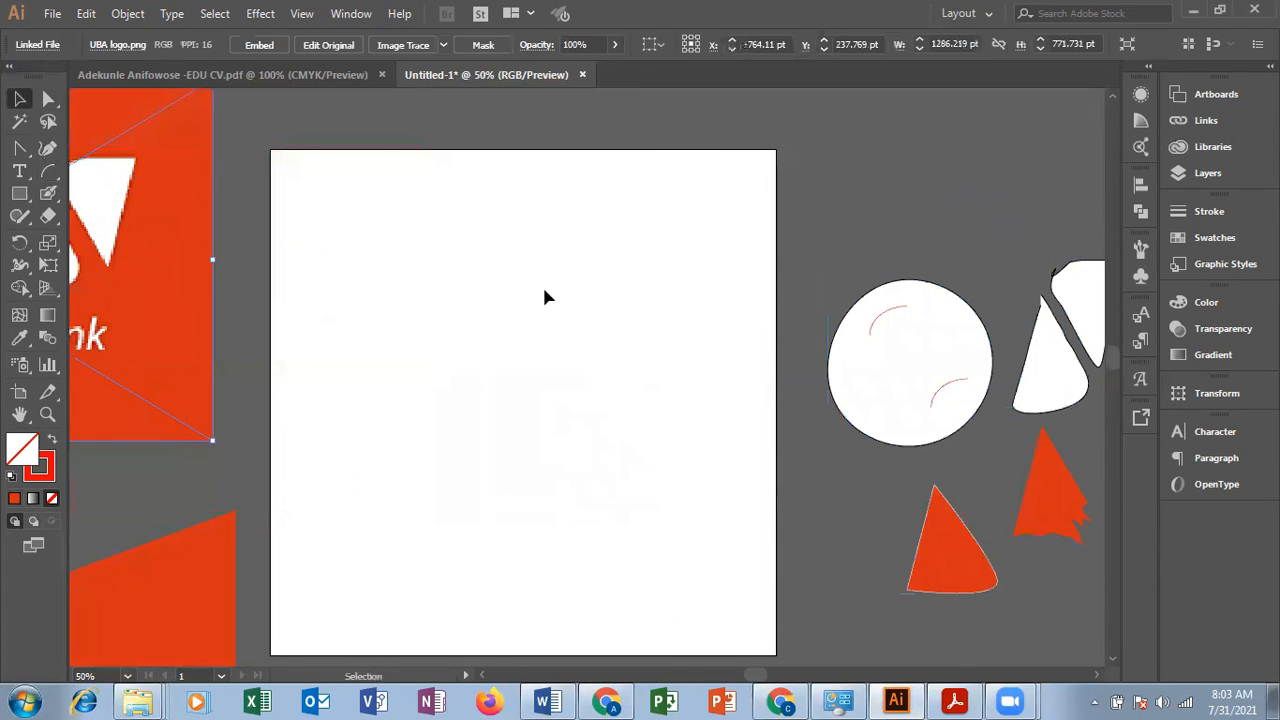
Step: Draw a rectangular grid across the whole artboard with the Rectangular Grid tool
{"action": "left_click", "coordinate": [58, 176]}
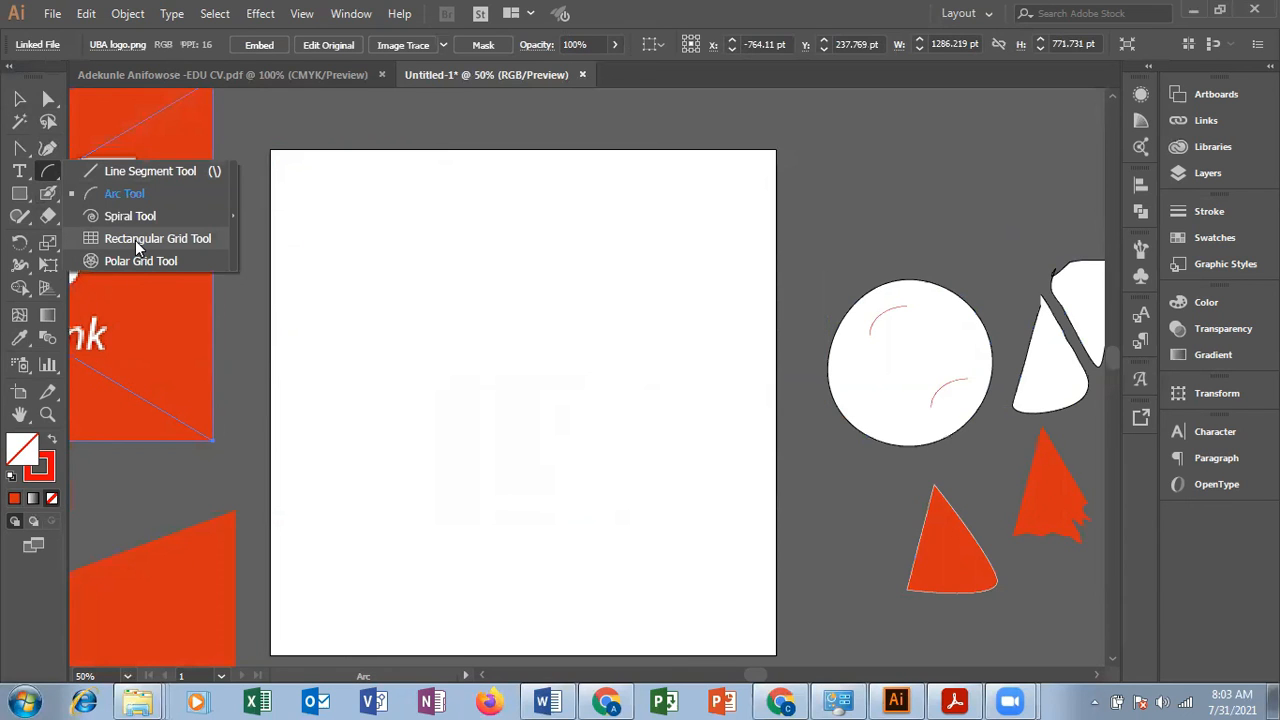
{"action": "left_click", "coordinate": [135, 240]}
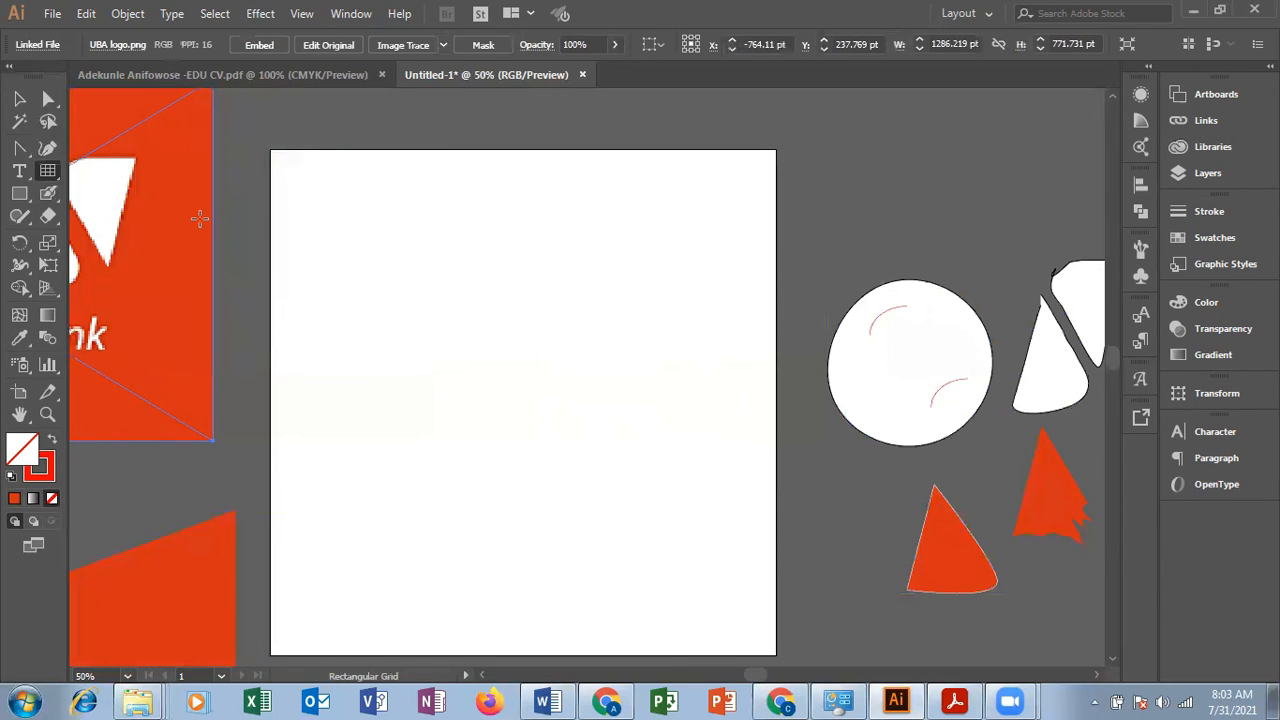
{"action": "left_click_drag", "start_coordinate": [273, 153], "coordinate": [776, 655]}
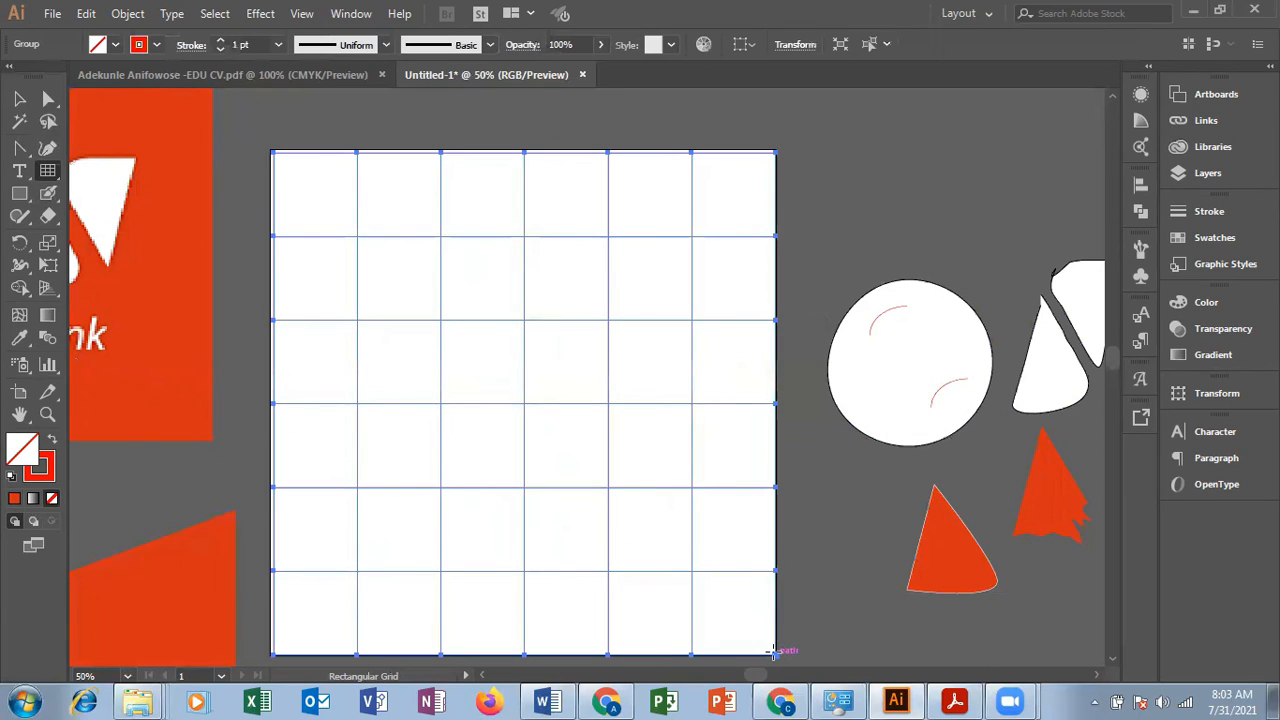
{"action": "left_click", "coordinate": [19, 99]}
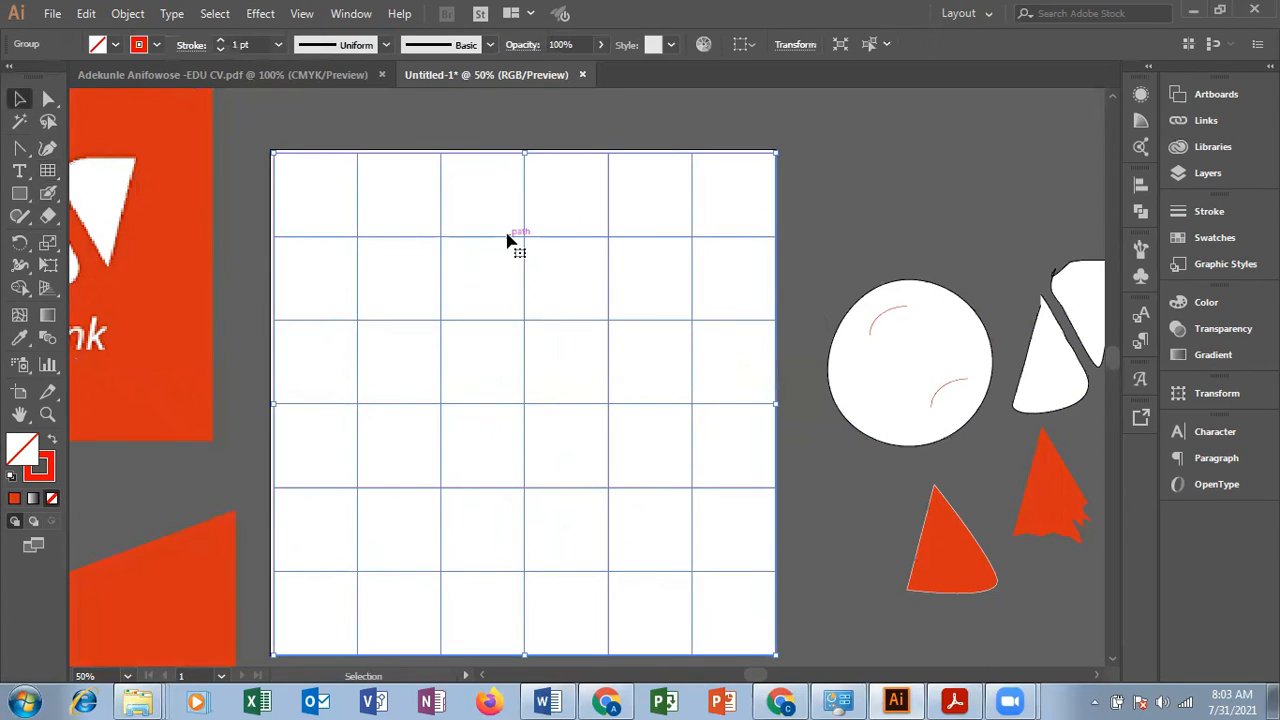
{"action": "left_click", "coordinate": [952, 213]}
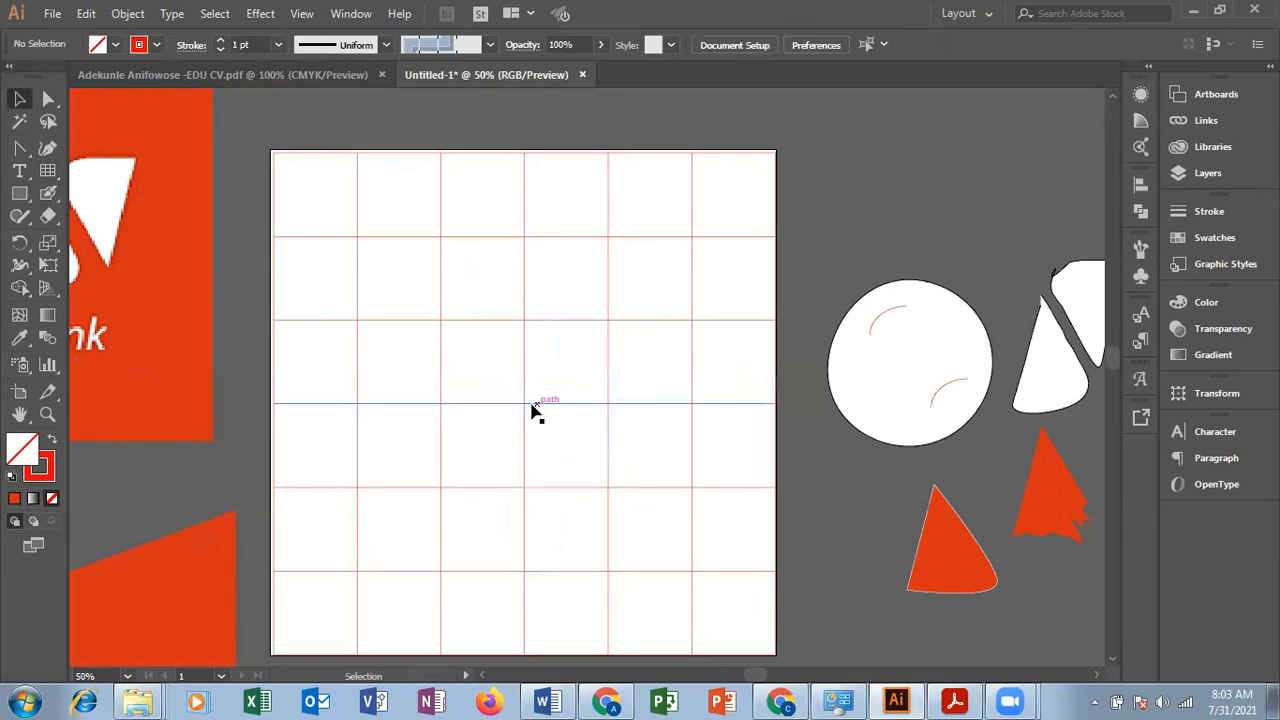
Step: Extend the rectangular grid's left side to the artboard edge, and delete the grid
{"action": "left_click", "coordinate": [528, 408]}
{"action": "left_click_drag", "start_coordinate": [272, 405], "coordinate": [270, 408]}
{"action": "left_click", "coordinate": [863, 200]}
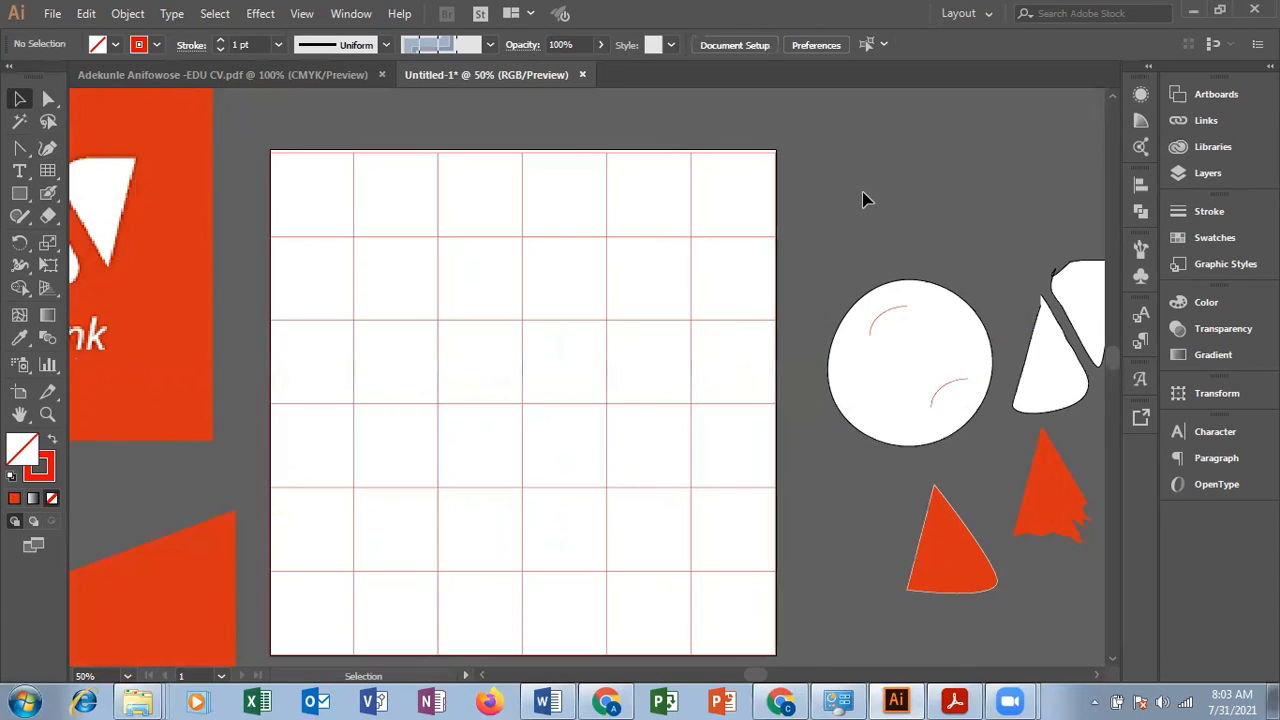
{"action": "left_click", "coordinate": [741, 320]}
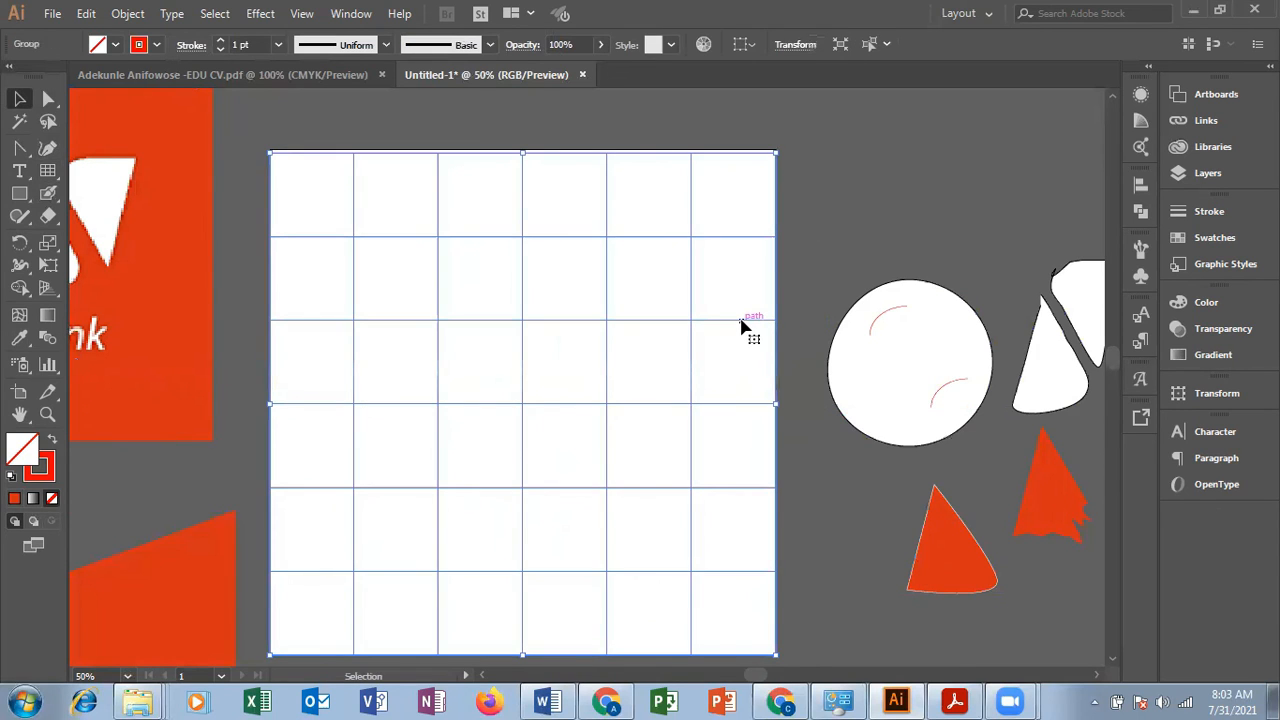
{"action": "key", "text": "Delete"}
Step: Draw a circular polar grid with 5 concentric and 5 radial dividers, and move it to the middle of the artboard
{"action": "left_click", "coordinate": [56, 174]}
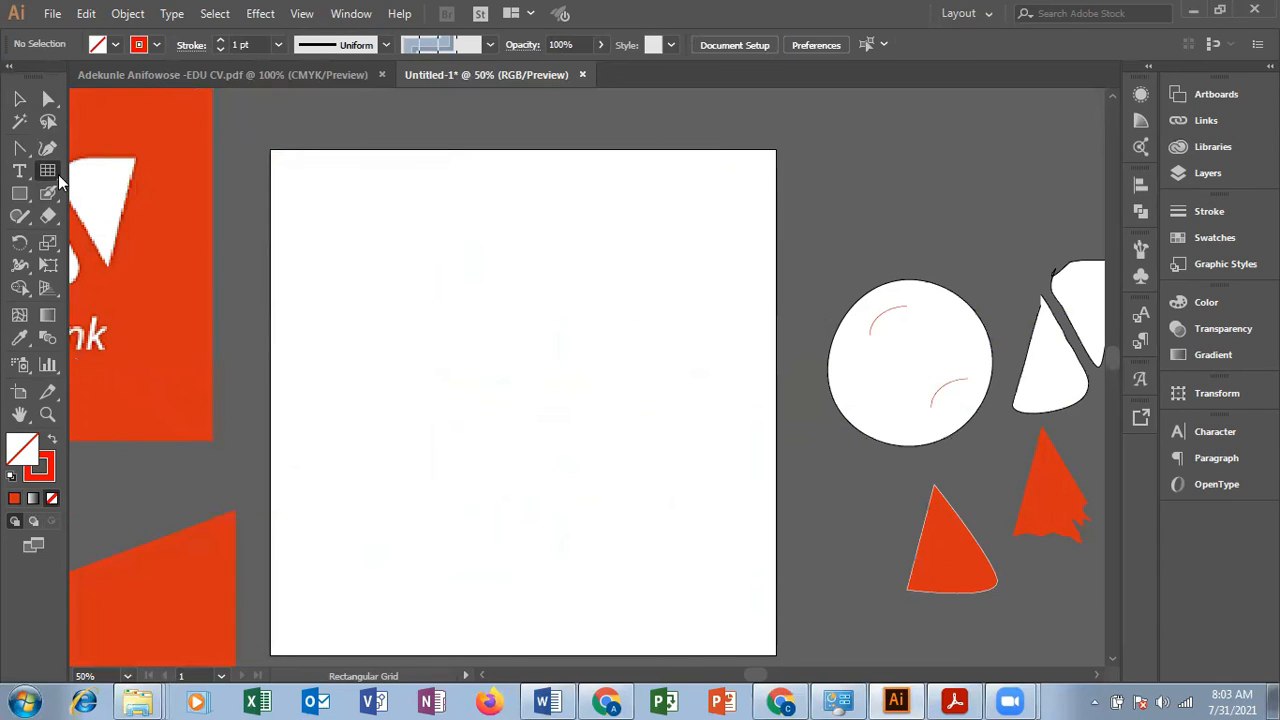
{"action": "left_click", "coordinate": [58, 174]}
{"action": "left_click", "coordinate": [141, 261]}
{"action": "left_click", "coordinate": [389, 286]}
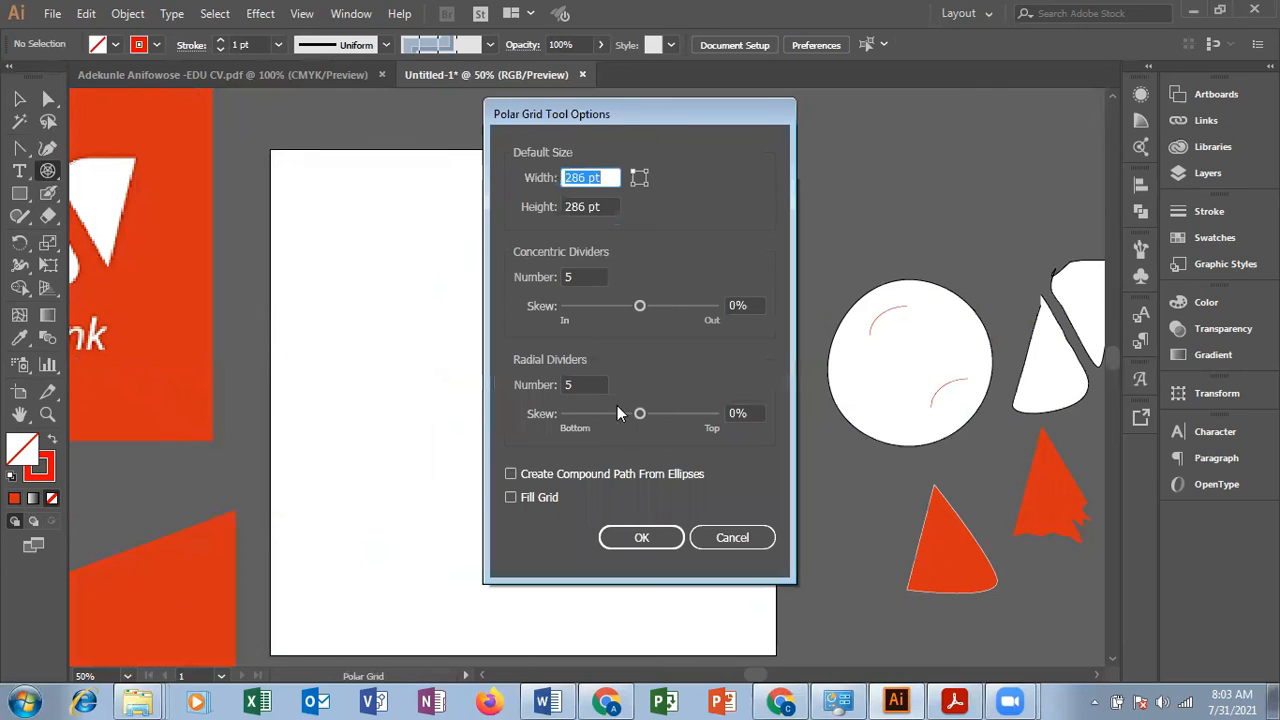
{"action": "left_click", "coordinate": [743, 545]}
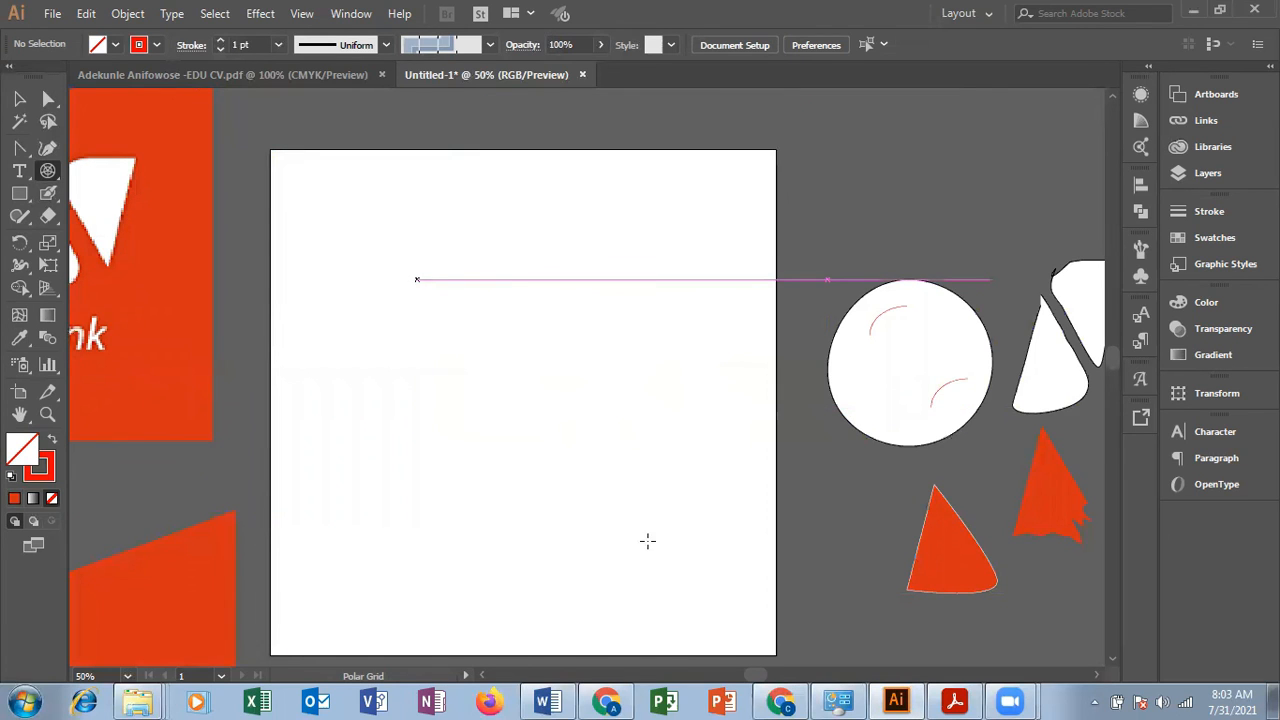
{"action": "left_click_drag", "start_coordinate": [647, 541], "coordinate": [647, 561]}
{"action": "left_click", "coordinate": [19, 98]}
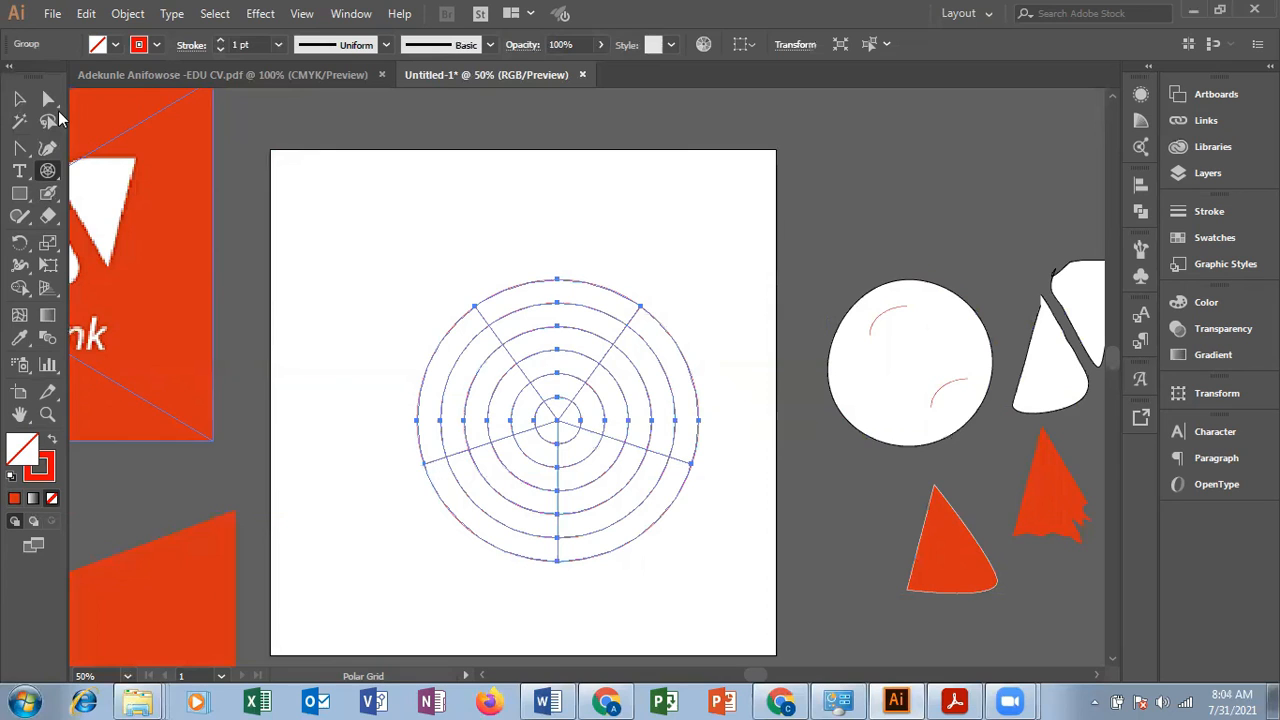
{"action": "key", "text": "ctrl+shift+a"}
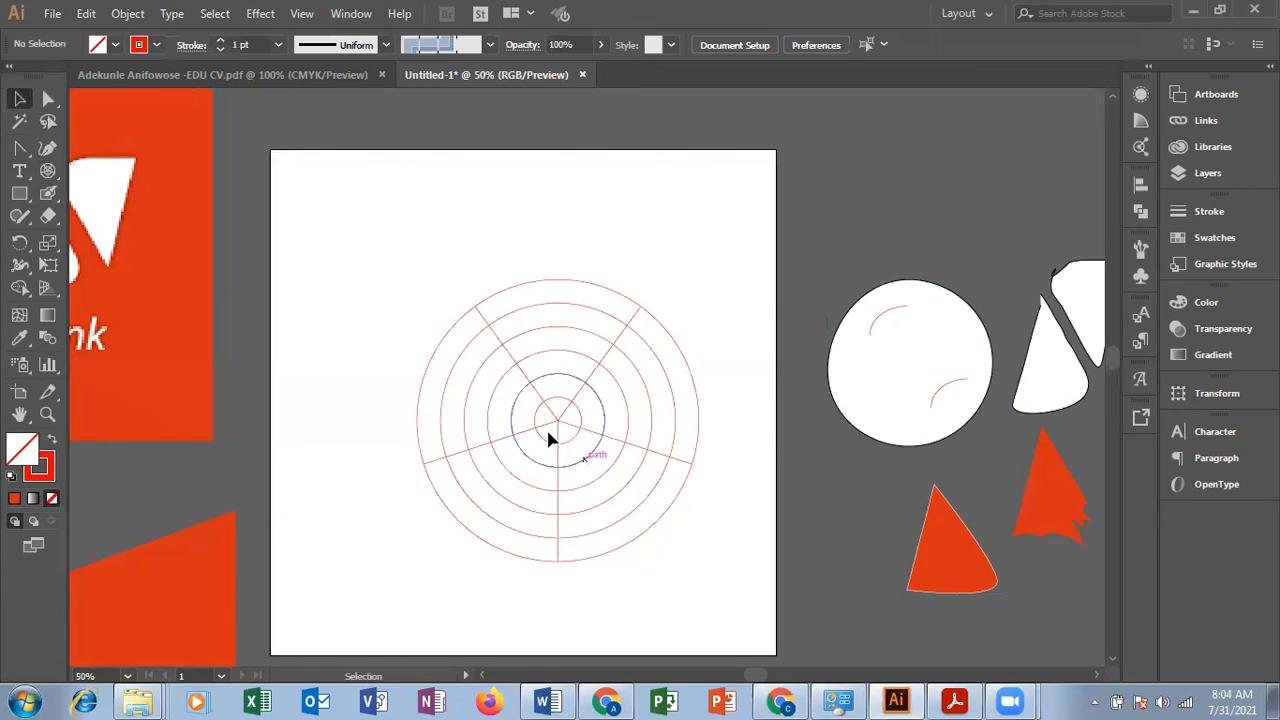
{"action": "left_click_drag", "start_coordinate": [548, 436], "coordinate": [513, 409]}
{"action": "left_click", "coordinate": [757, 567]}
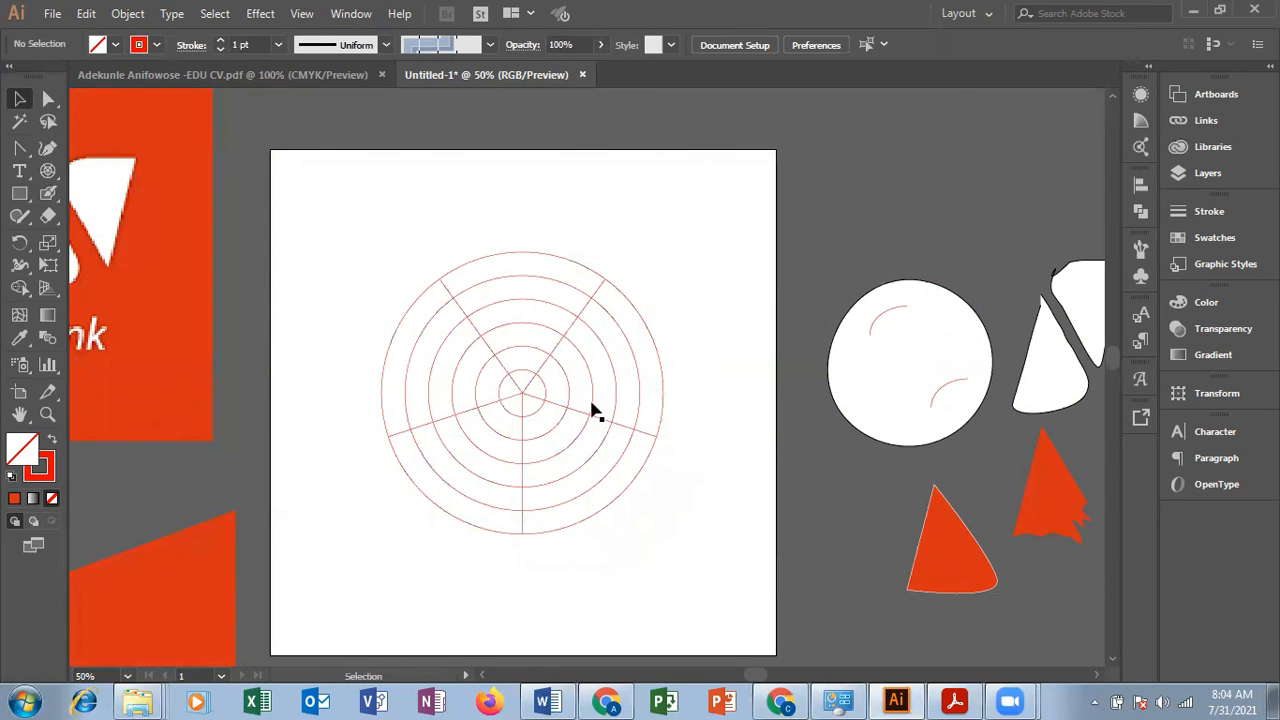
Step: Ungroup the polar grid and move its radial dividers away from the concentric circles, over the artboard's upper-right corner
{"action": "left_click", "coordinate": [556, 405]}
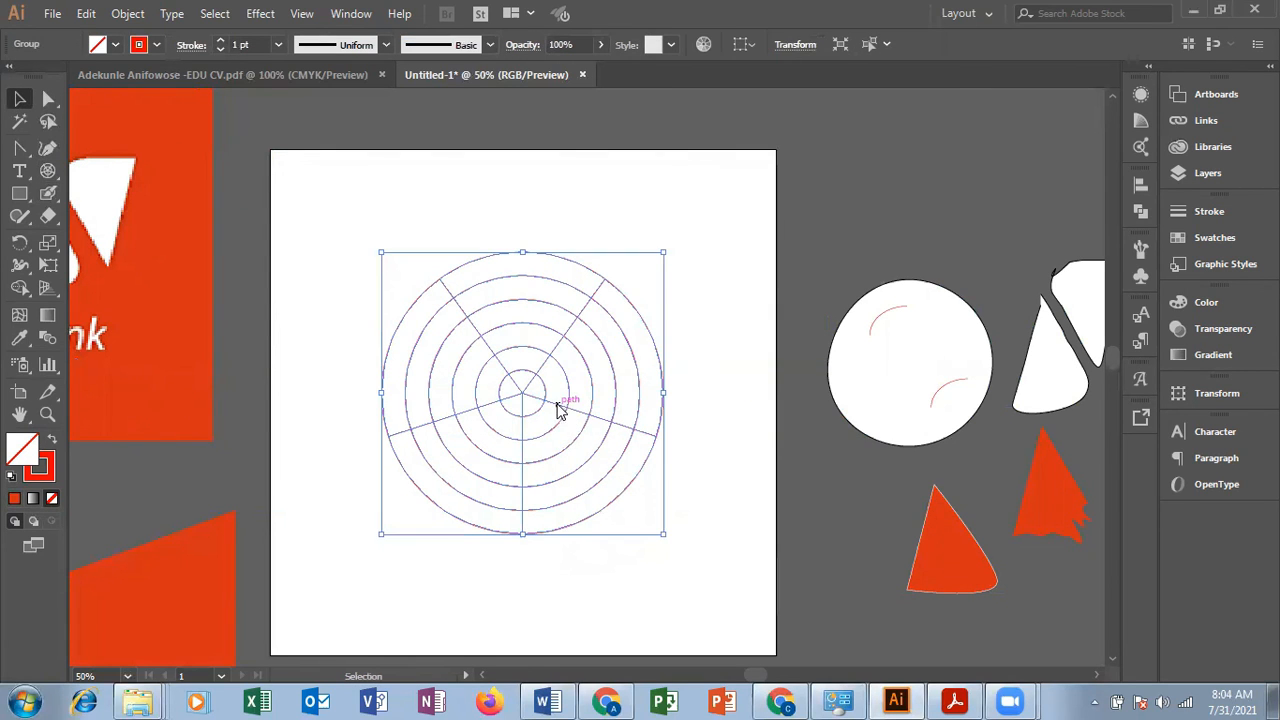
{"action": "right_click", "coordinate": [557, 404]}
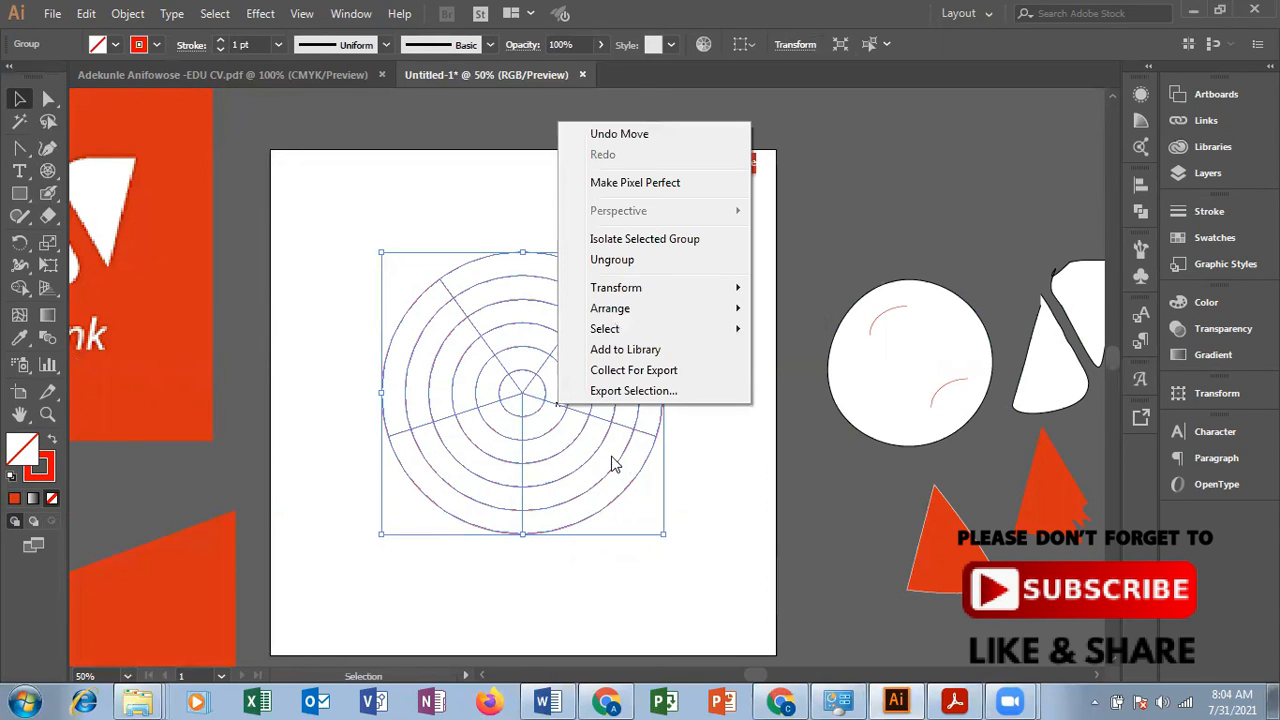
{"action": "left_click", "coordinate": [622, 262]}
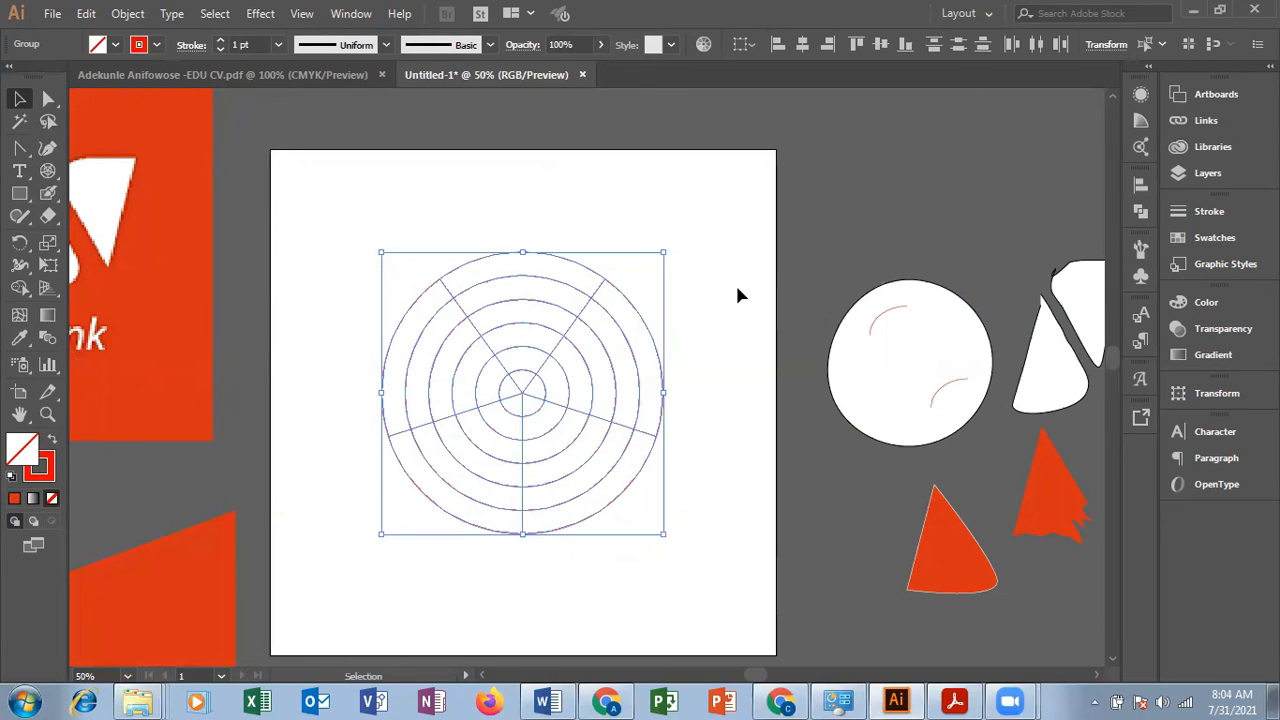
{"action": "left_click", "coordinate": [517, 404]}
{"action": "left_click_drag", "start_coordinate": [507, 409], "coordinate": [798, 258]}
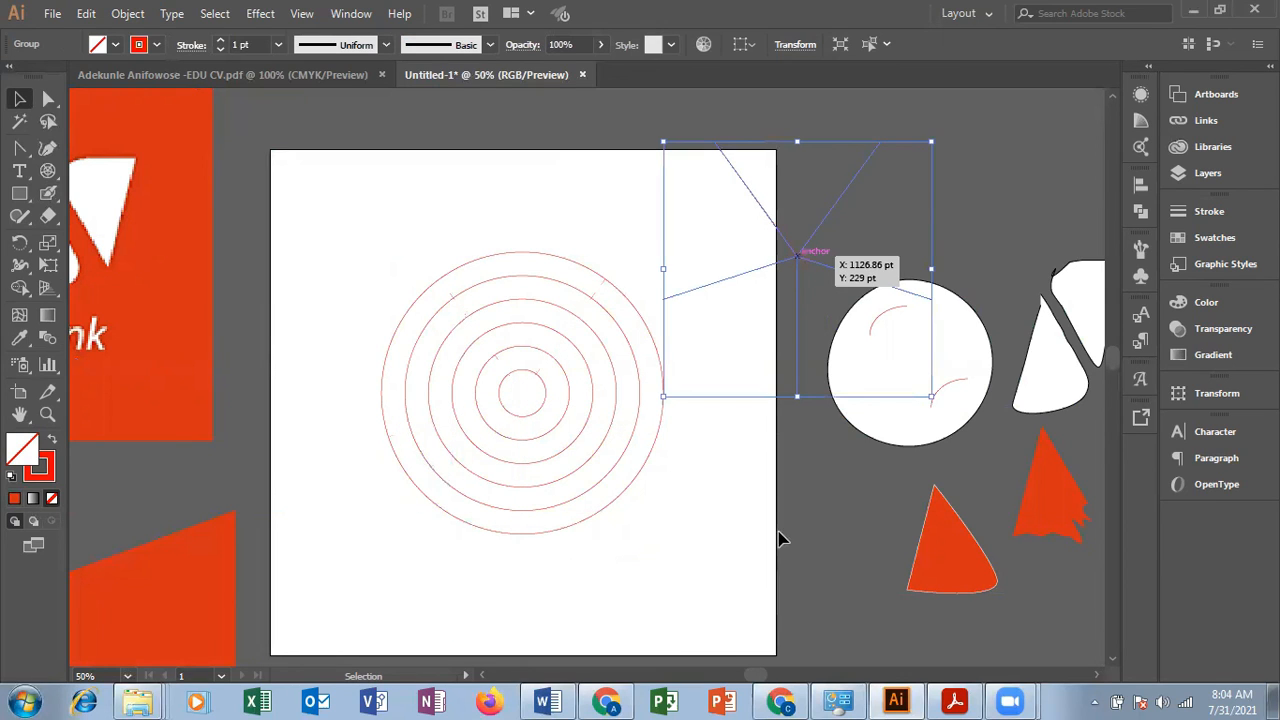
{"action": "left_click", "coordinate": [780, 539]}
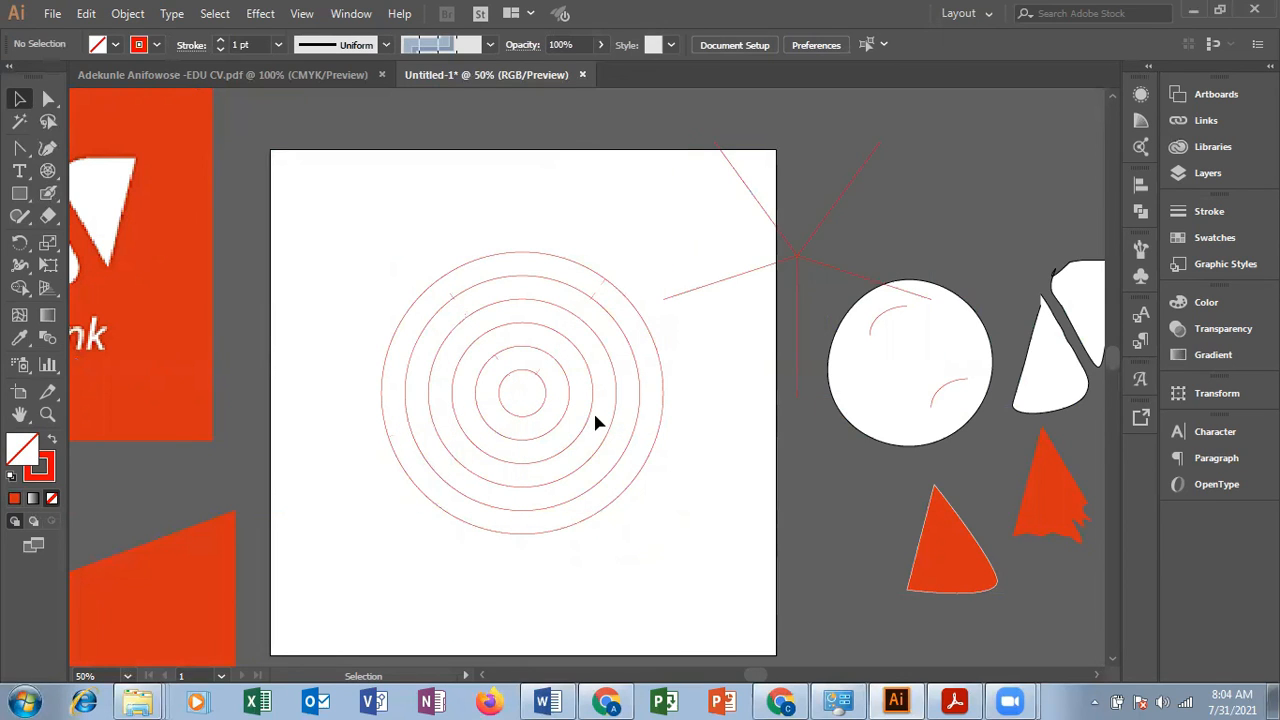
Step: Delete the group of concentric circles from the artboard
{"action": "left_click", "coordinate": [673, 513]}
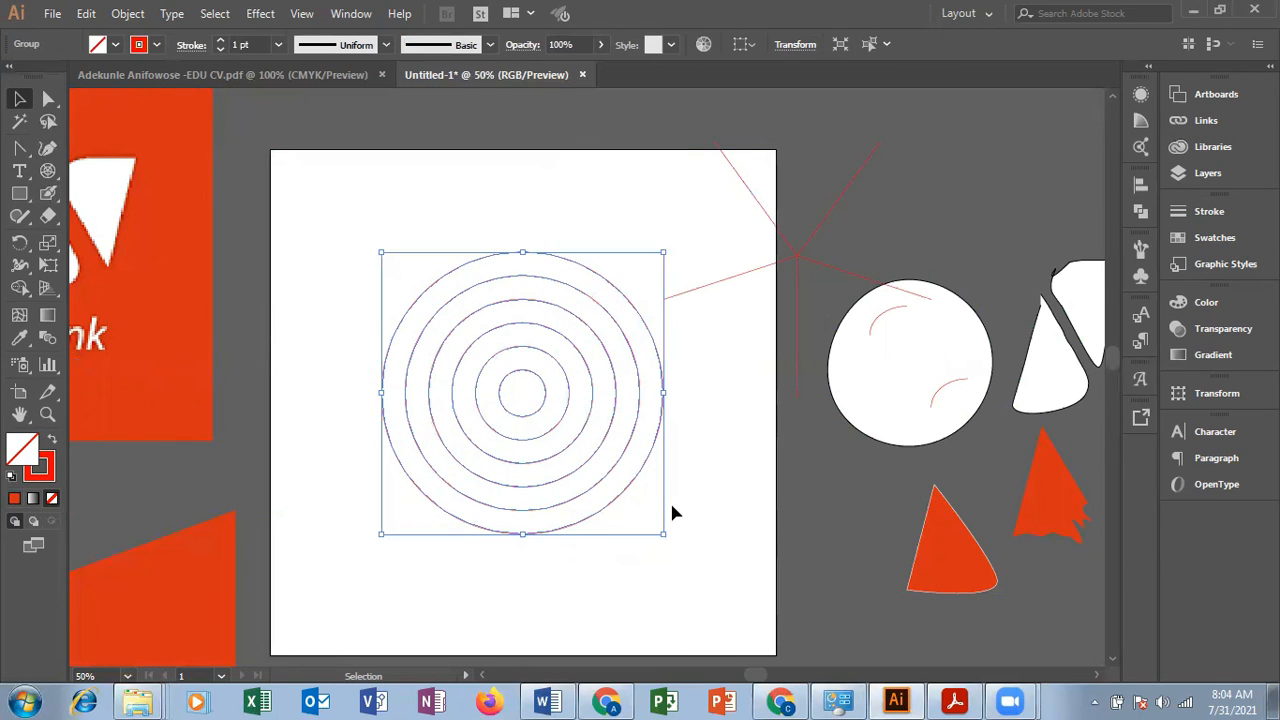
{"action": "right_click", "coordinate": [548, 414]}
{"action": "left_click", "coordinate": [707, 563]}
{"action": "left_click_drag", "start_coordinate": [656, 528], "coordinate": [491, 422]}
{"action": "key", "text": "Delete"}
Step: Move the radial divider lines back onto the artboard and enlarge them around its centre
{"action": "left_click_drag", "start_coordinate": [800, 268], "coordinate": [618, 333]}
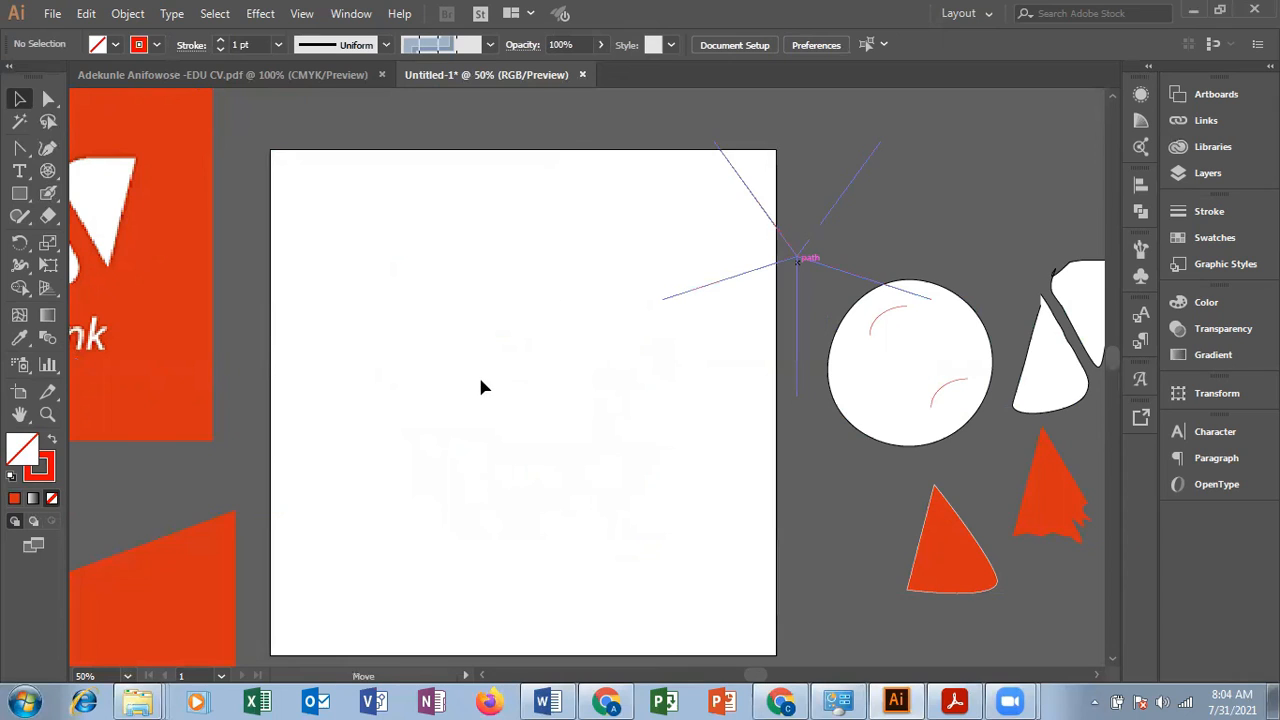
{"action": "left_click_drag", "start_coordinate": [481, 387], "coordinate": [484, 386]}
{"action": "left_click_drag", "start_coordinate": [616, 514], "coordinate": [797, 488]}
{"action": "left_click_drag", "start_coordinate": [535, 421], "coordinate": [520, 407]}
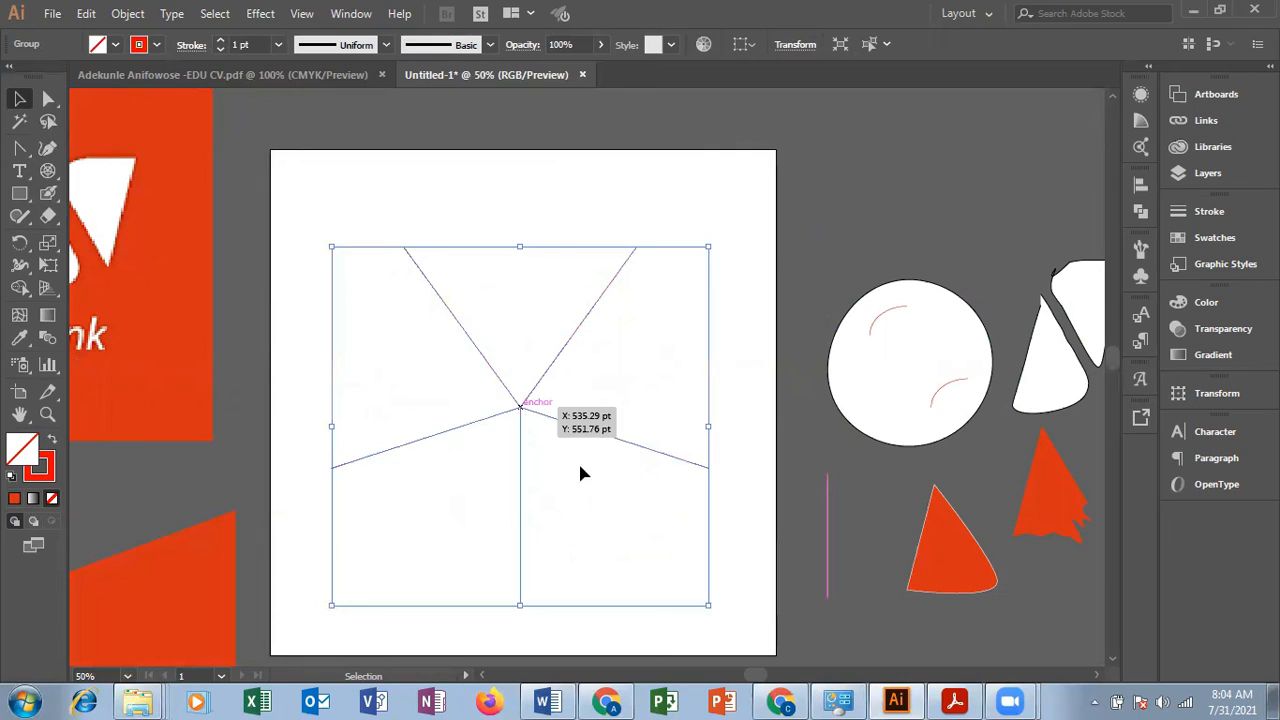
{"action": "left_click", "coordinate": [763, 327]}
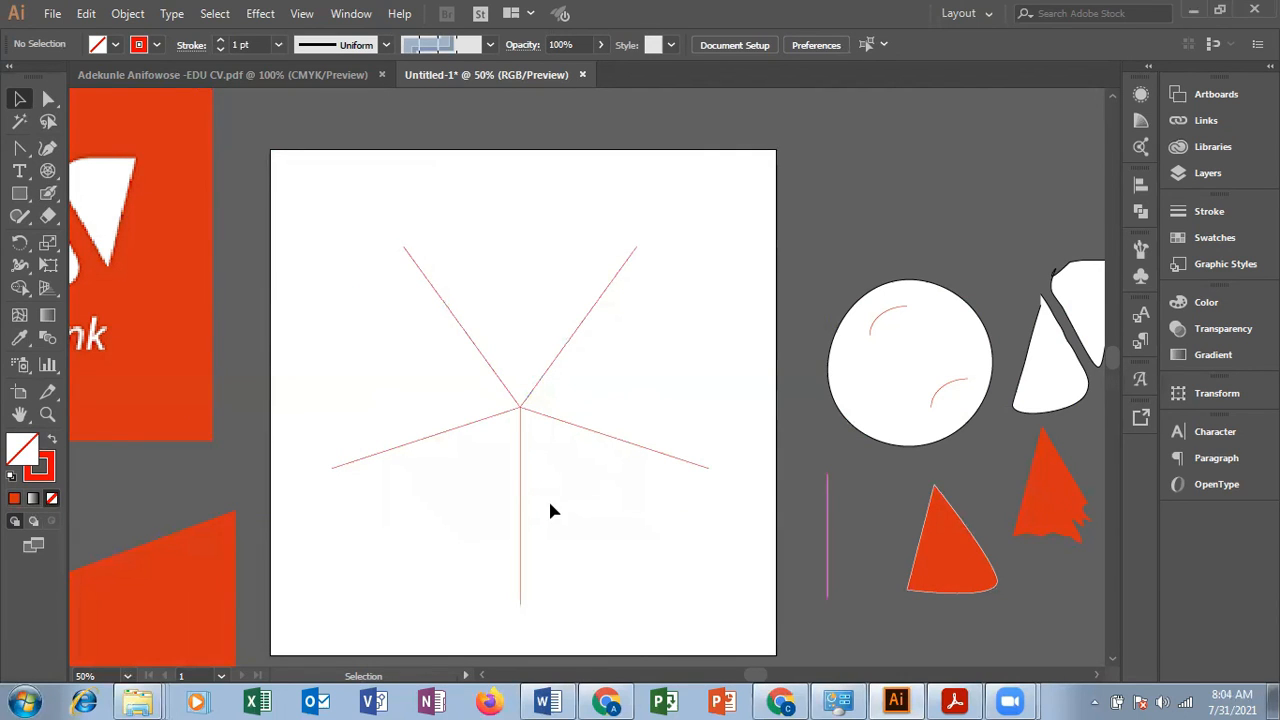
Step: Shift the radial lines' meeting point slightly up to X 540 pt, Y 524.63 pt, and delete the lines
{"action": "left_click", "coordinate": [521, 411]}
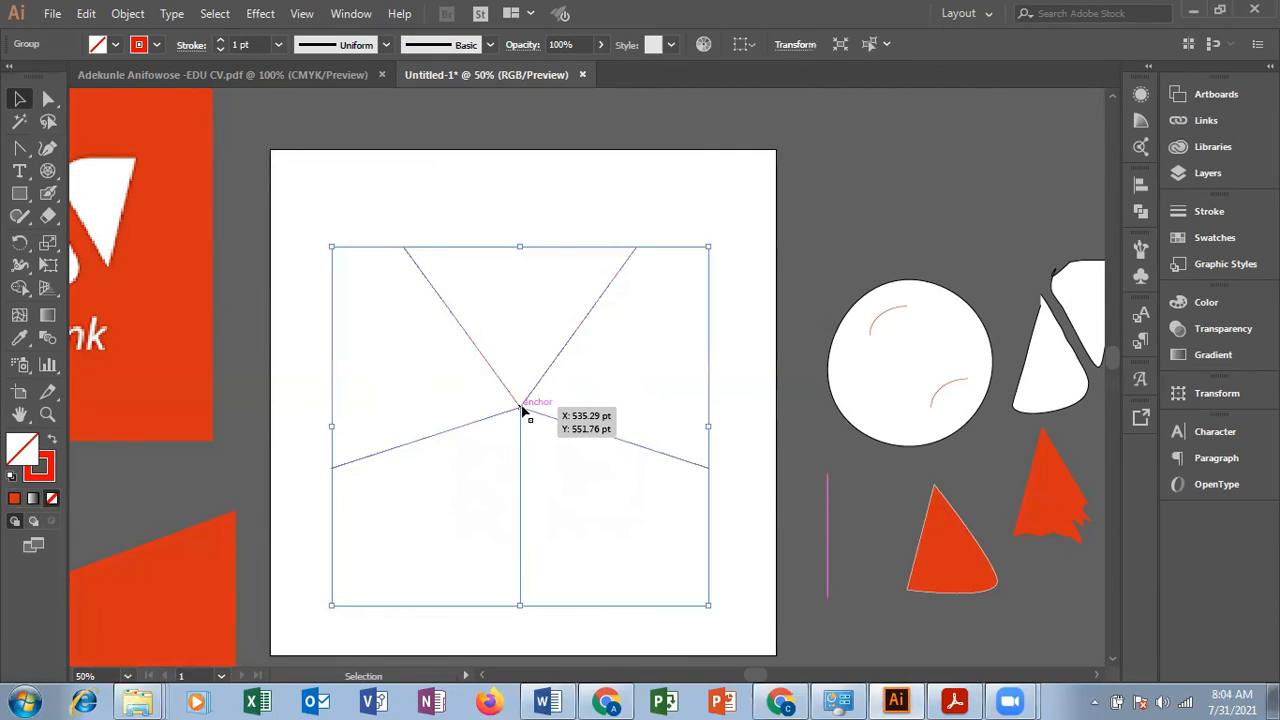
{"action": "left_click", "coordinate": [681, 209]}
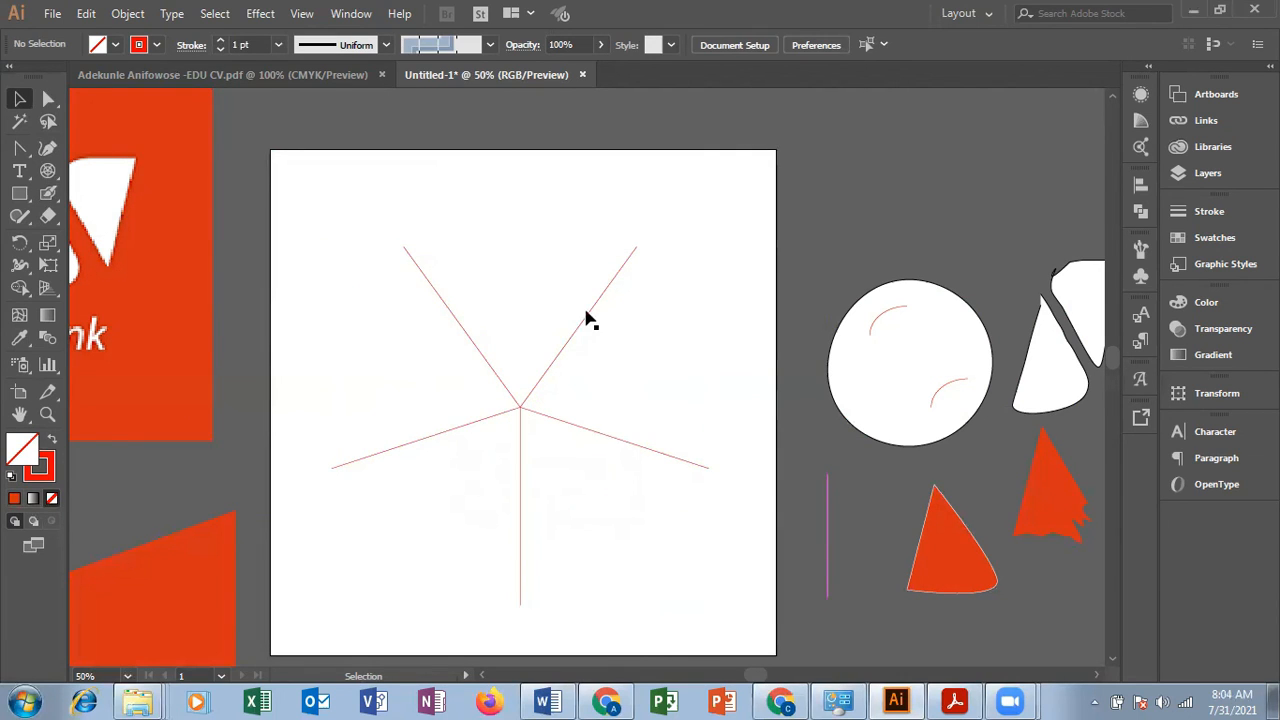
{"action": "left_click", "coordinate": [521, 411]}
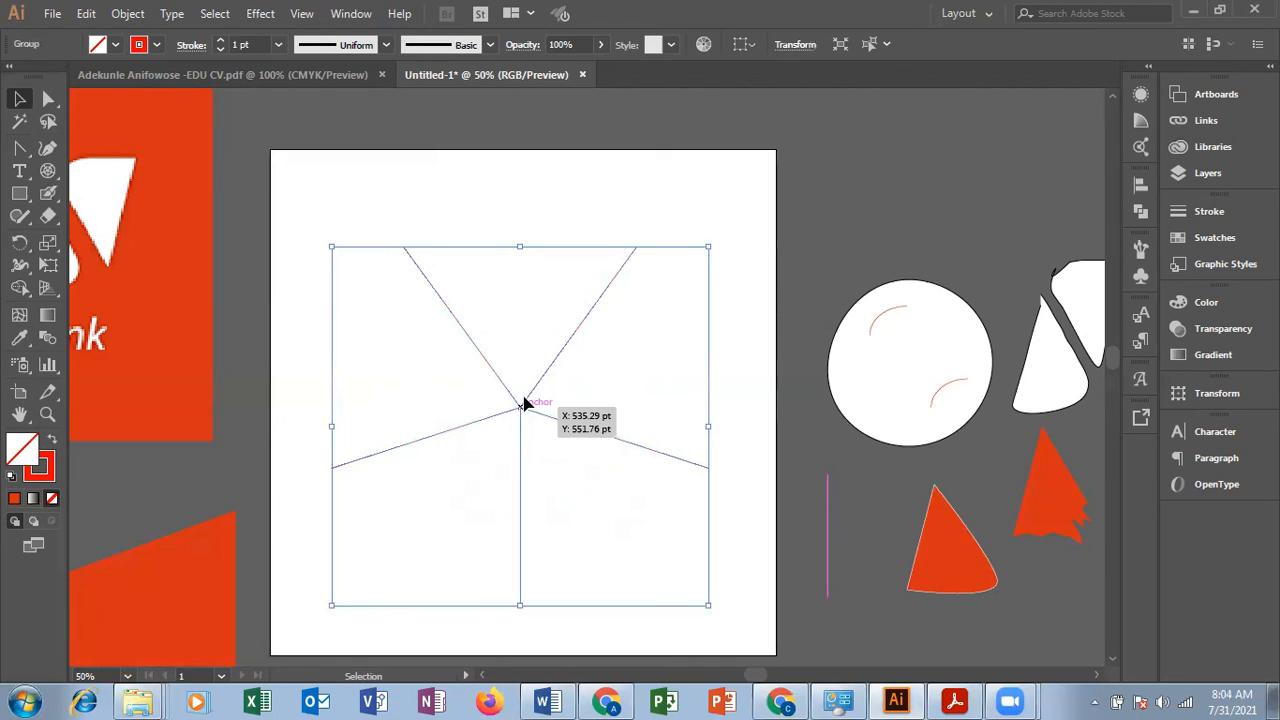
{"action": "left_click_drag", "start_coordinate": [521, 400], "coordinate": [524, 394]}
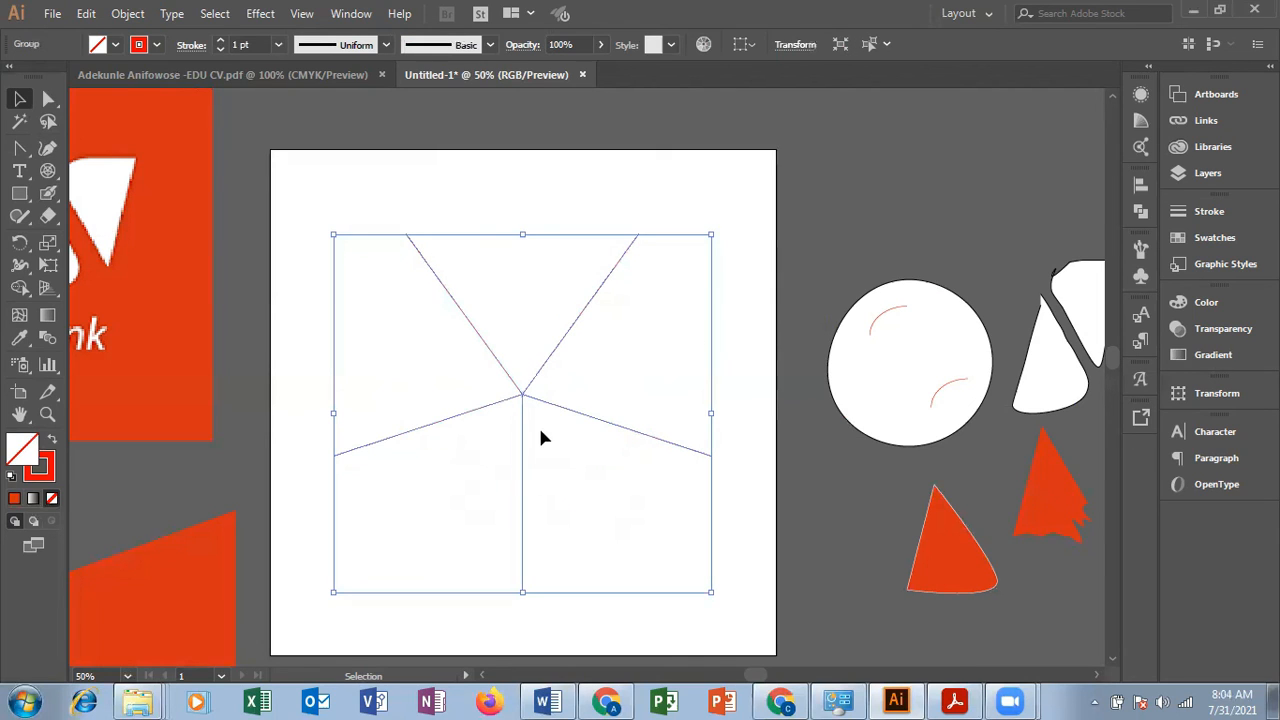
{"action": "left_click", "coordinate": [538, 428]}
{"action": "left_click", "coordinate": [524, 398]}
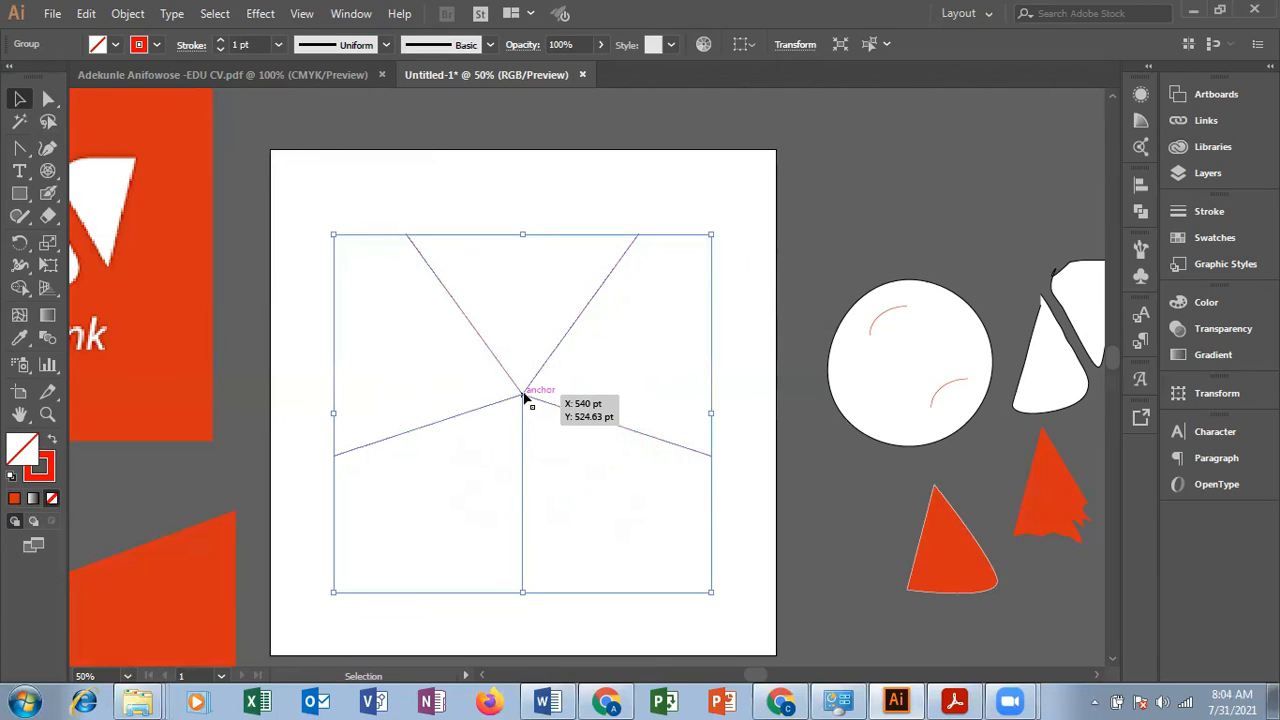
{"action": "key", "text": "Delete"}
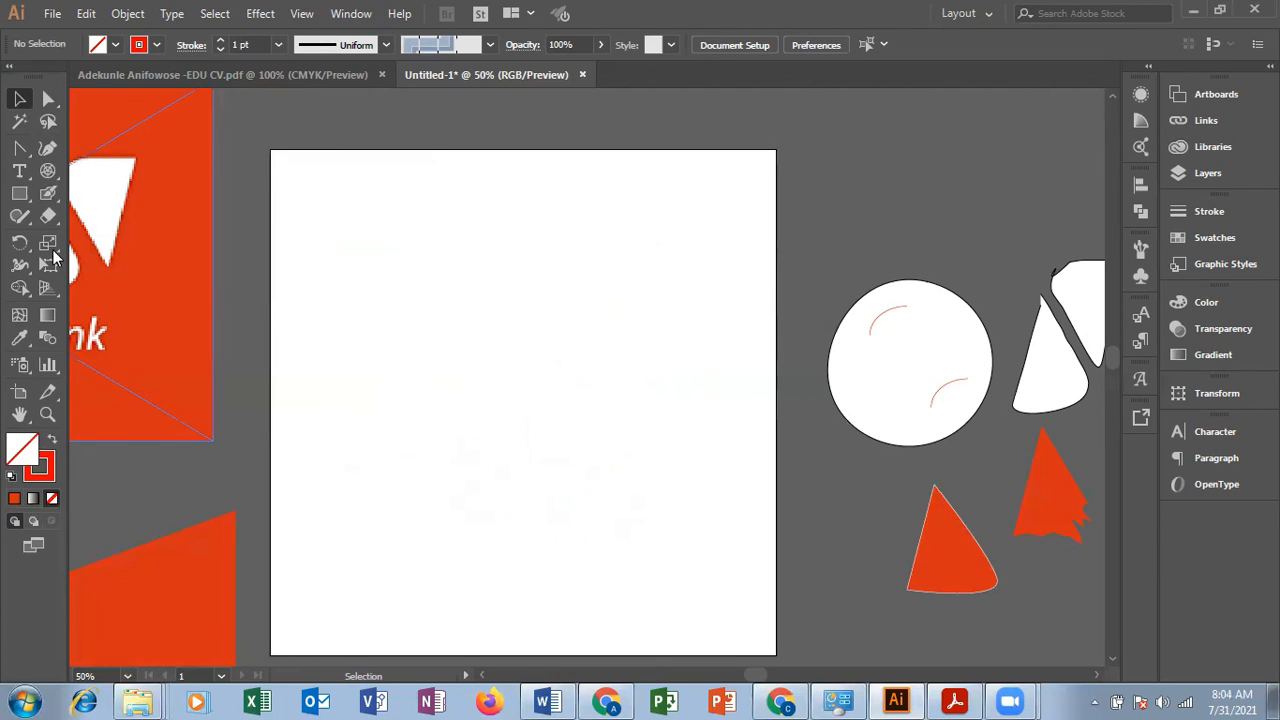
{"action": "left_click", "coordinate": [52, 245]}
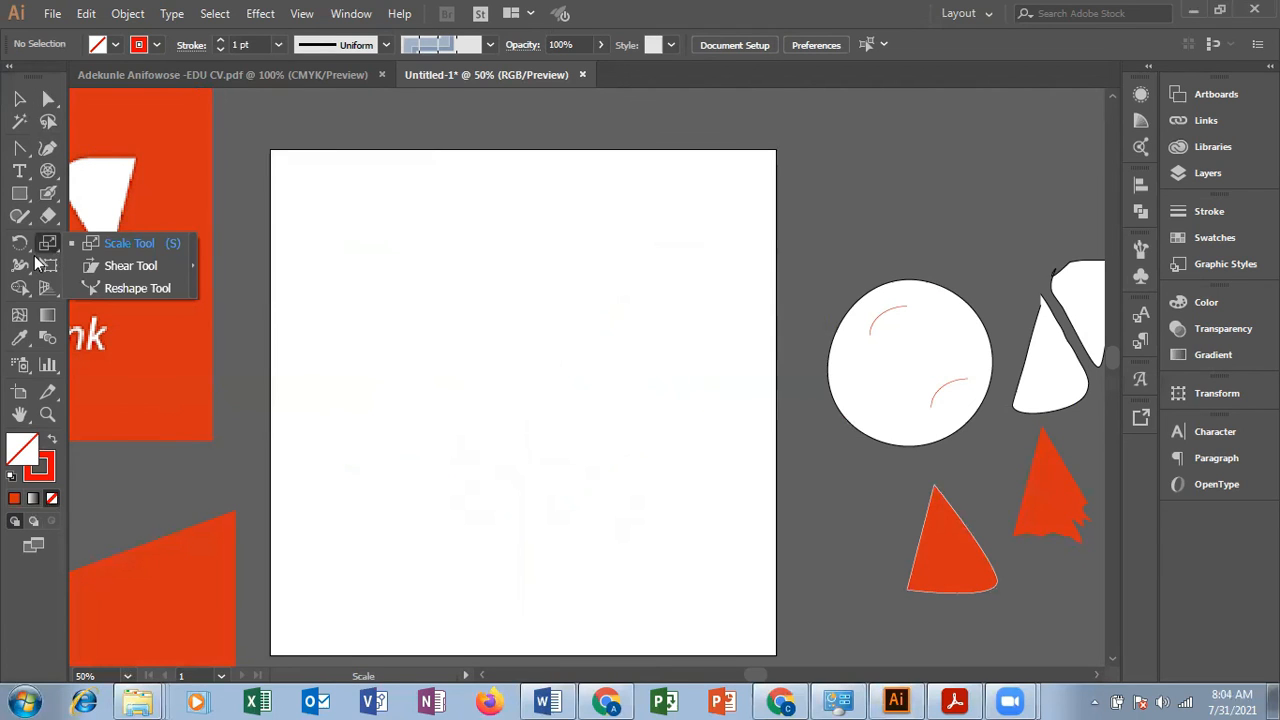
{"action": "left_click", "coordinate": [30, 258]}
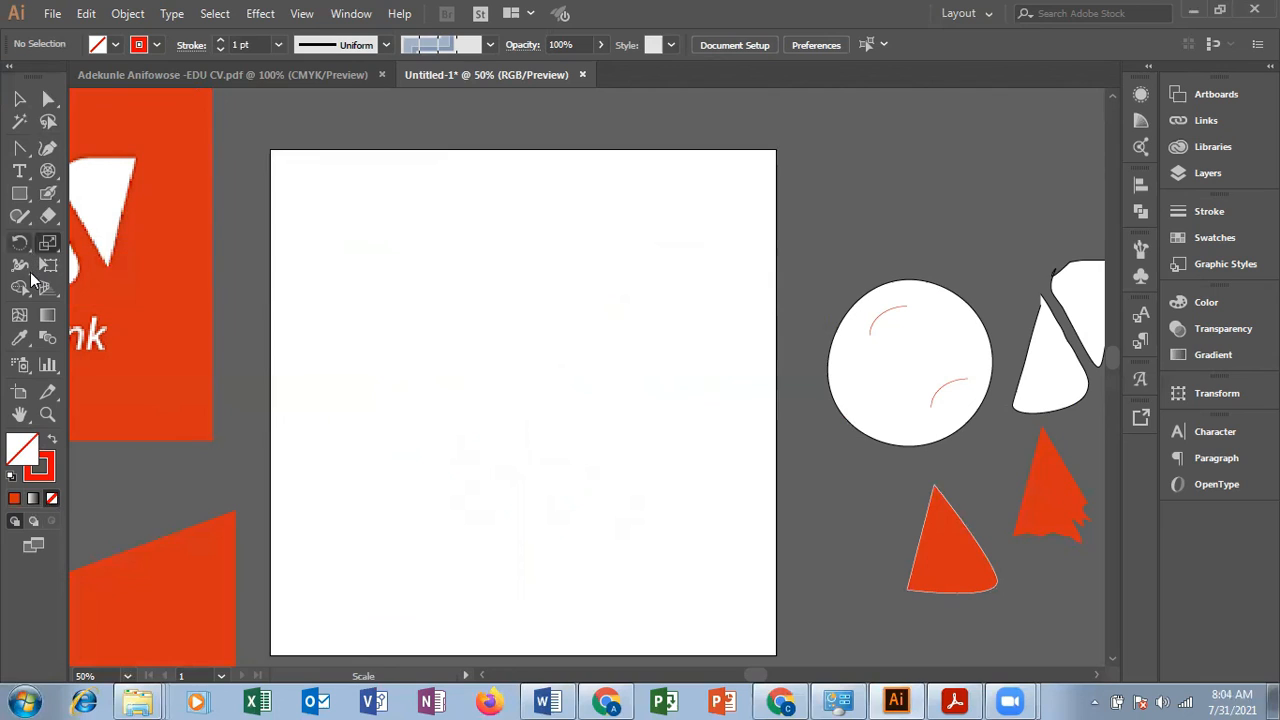
{"action": "left_click", "coordinate": [28, 337]}
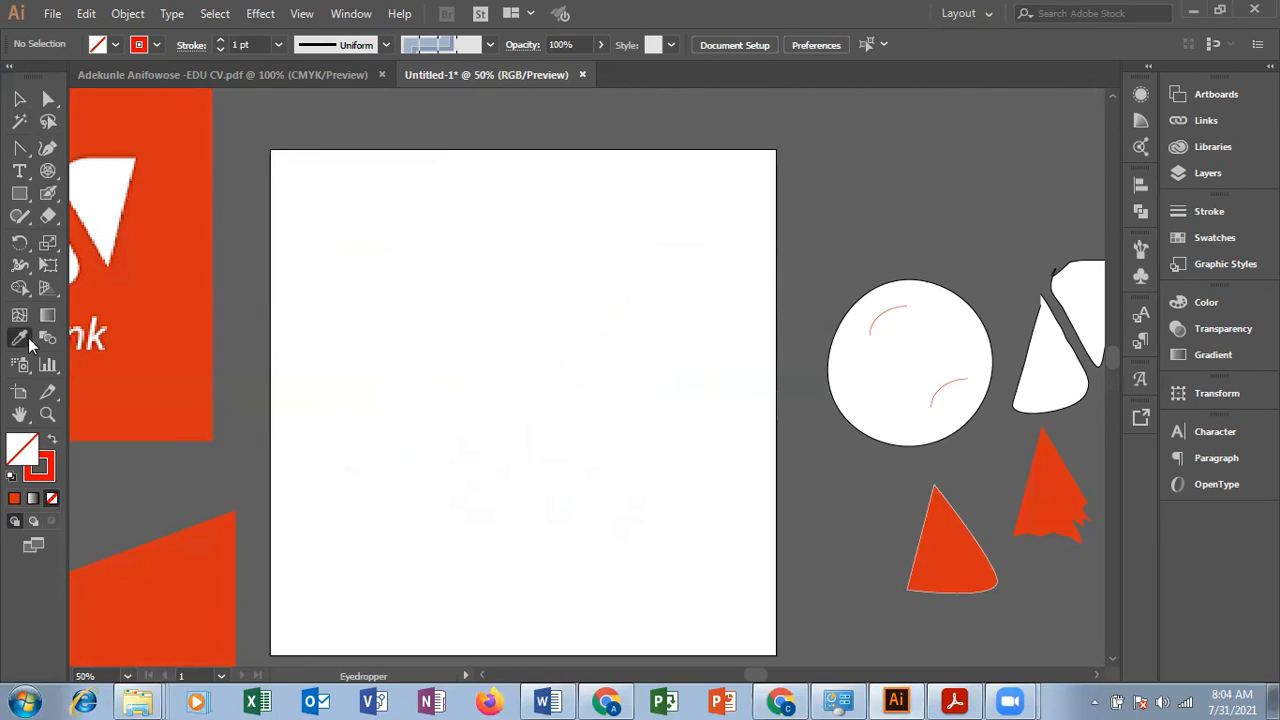
{"action": "left_click", "coordinate": [28, 337]}
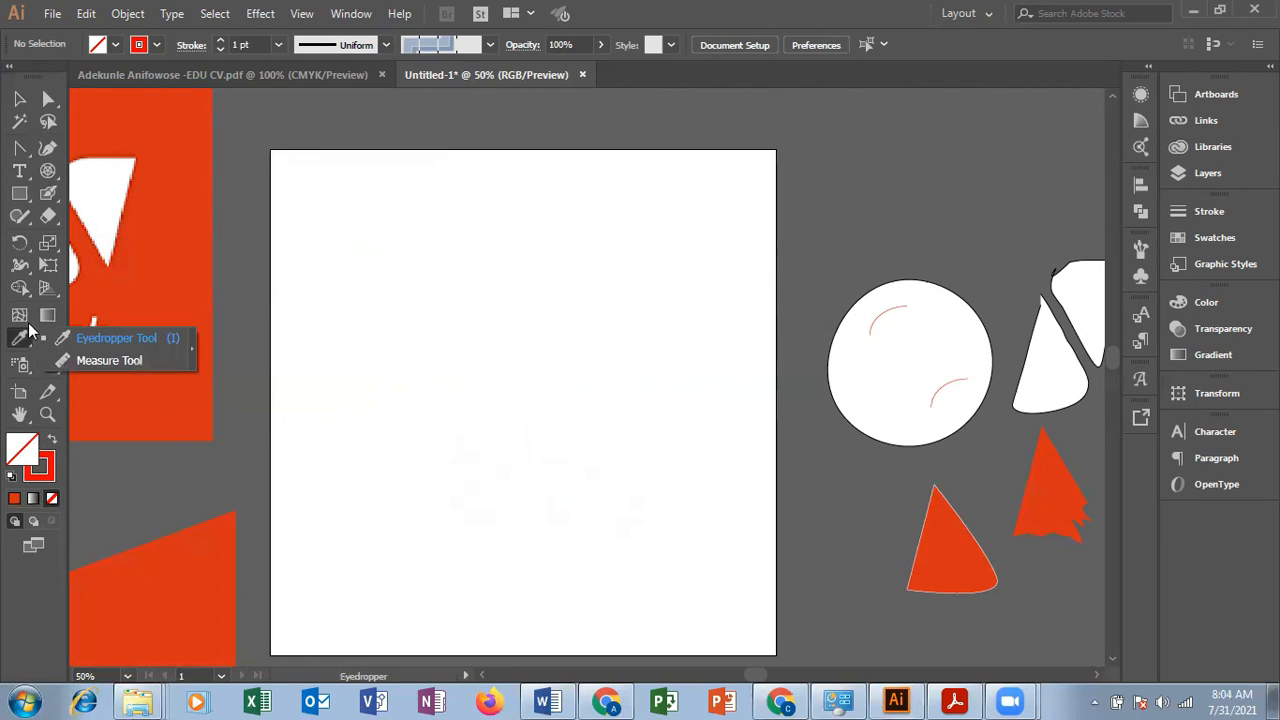
{"action": "left_click", "coordinate": [32, 181]}
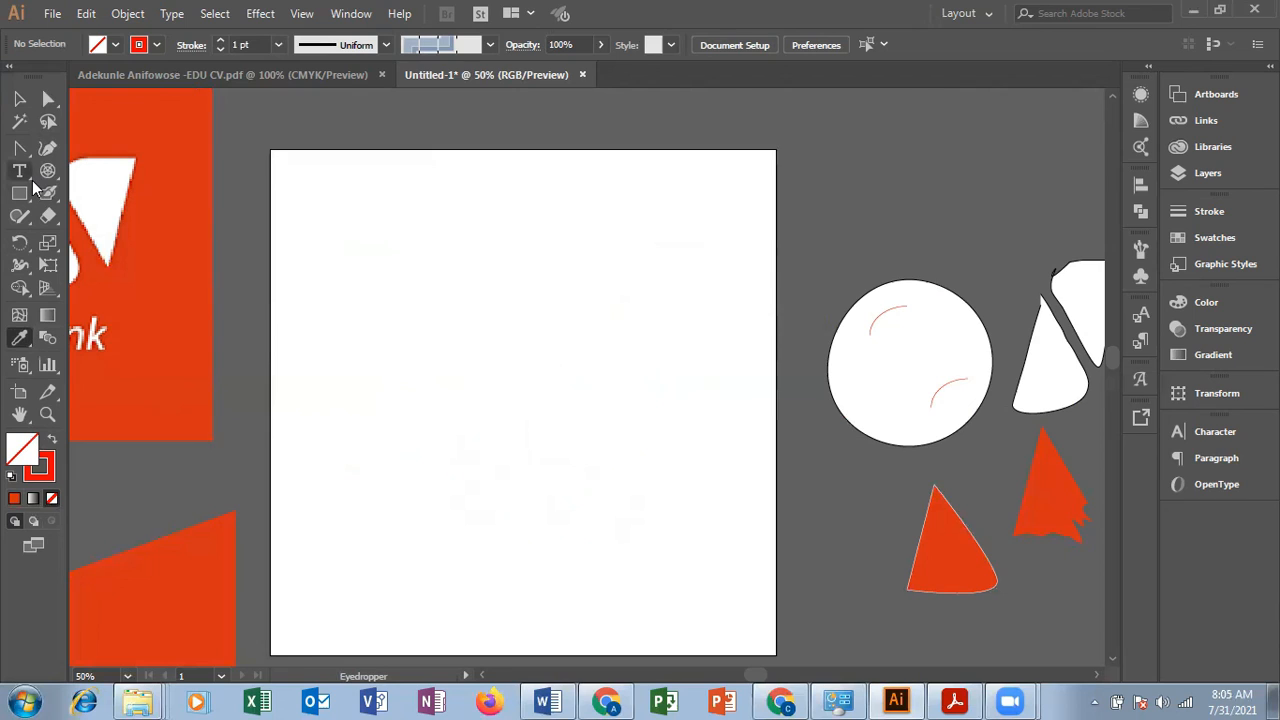
Step: Reshape the slanted edge and rounded corner of the orange wedge below the white circle with the Warp tool
{"action": "left_click", "coordinate": [58, 247]}
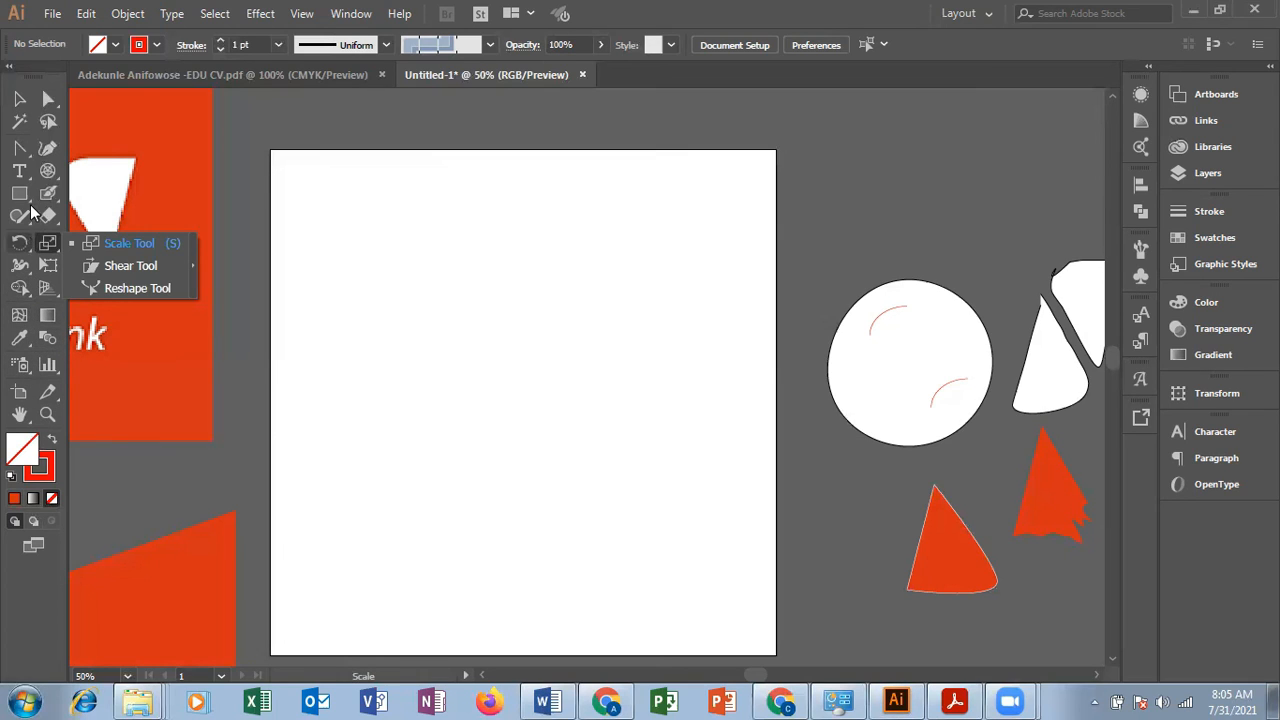
{"action": "left_click", "coordinate": [28, 247]}
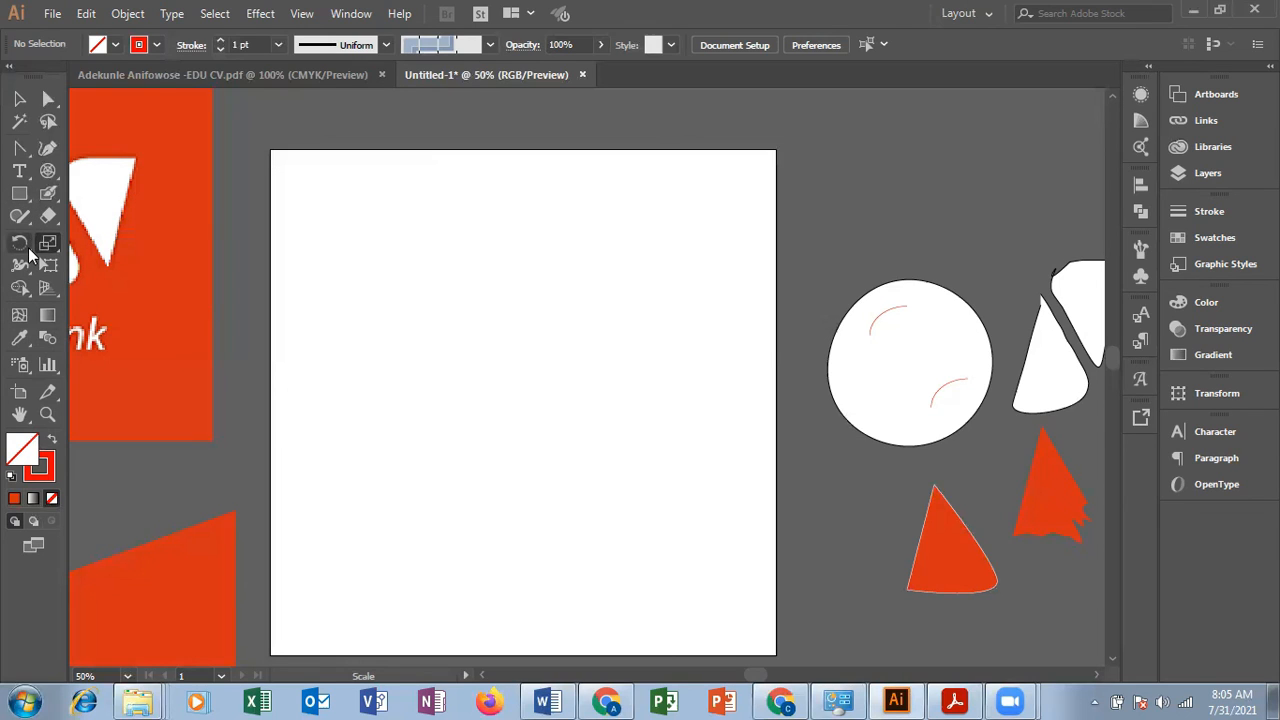
{"action": "left_click", "coordinate": [28, 268]}
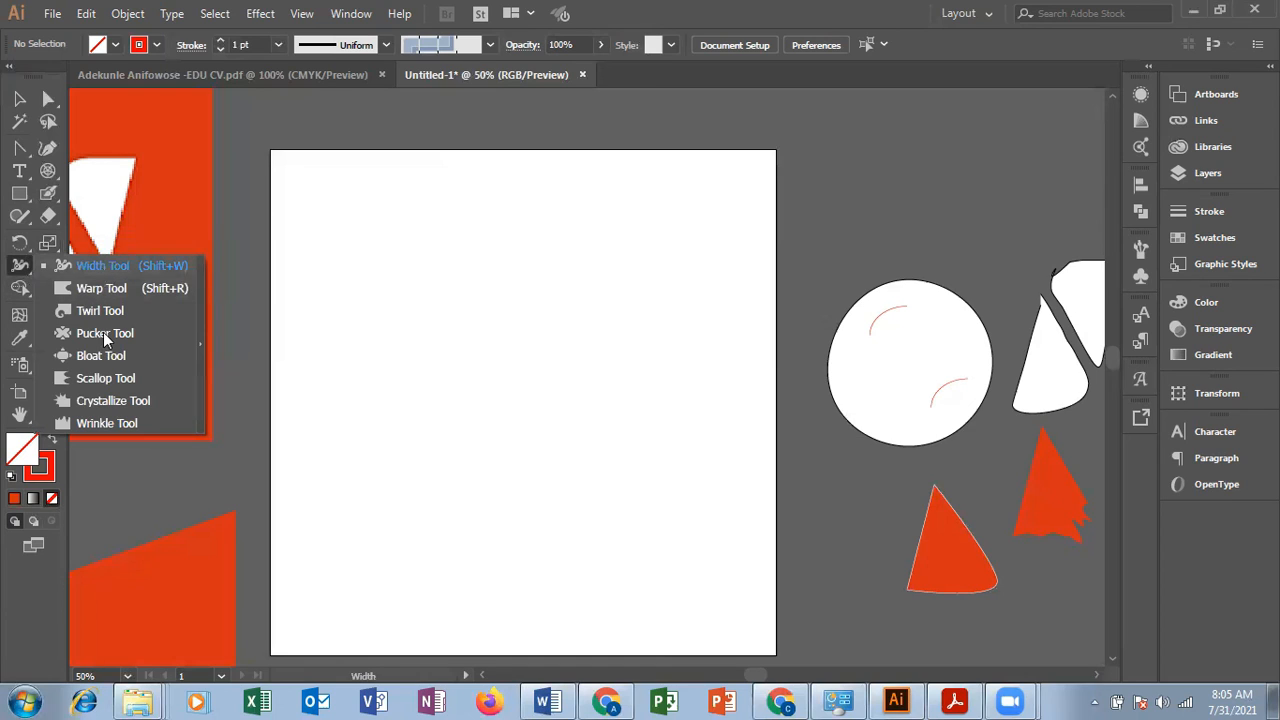
{"action": "key", "text": "shift+r"}
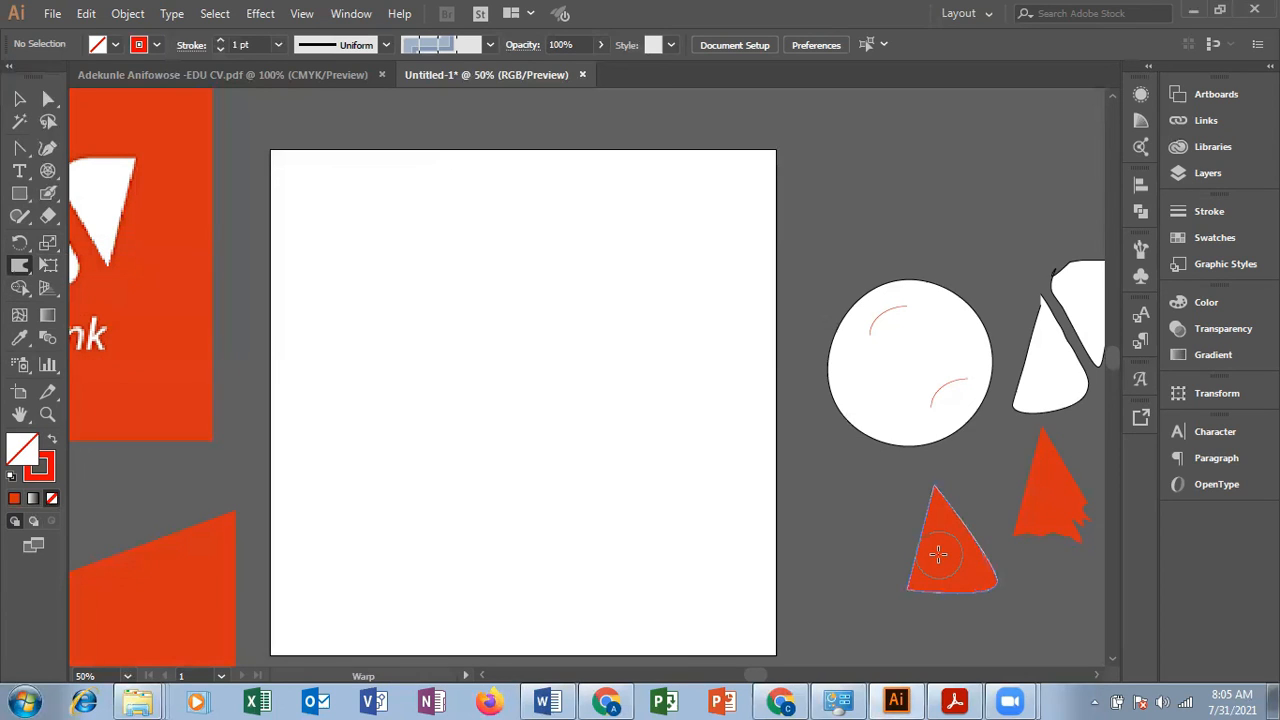
{"action": "mouse_move", "coordinate": [952, 526]}
{"action": "left_mouse_down"}
{"action": "mouse_move", "coordinate": [972, 567]}
{"action": "mouse_move", "coordinate": [992, 576]}
{"action": "mouse_move", "coordinate": [922, 562]}
{"action": "left_mouse_up"}
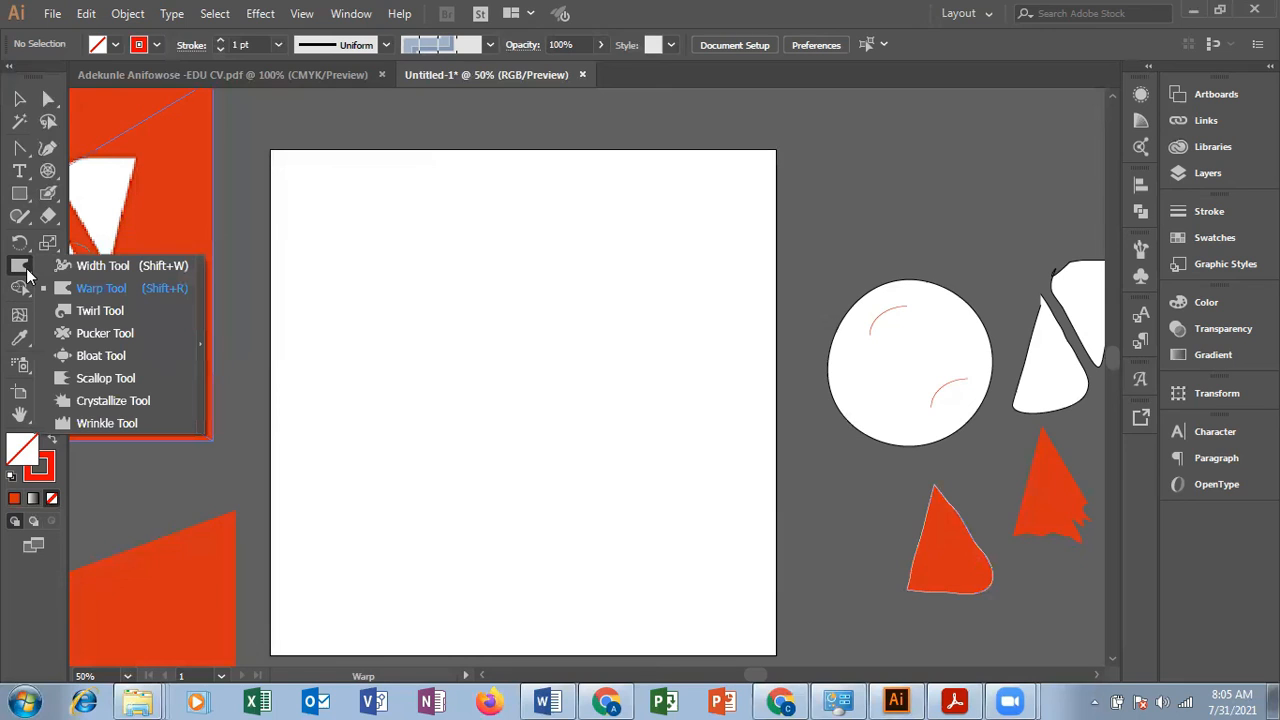
Step: Curl the three corners of the orange wedge below the white circle into hooks with the Twirl tool
{"action": "left_click", "coordinate": [99, 311]}
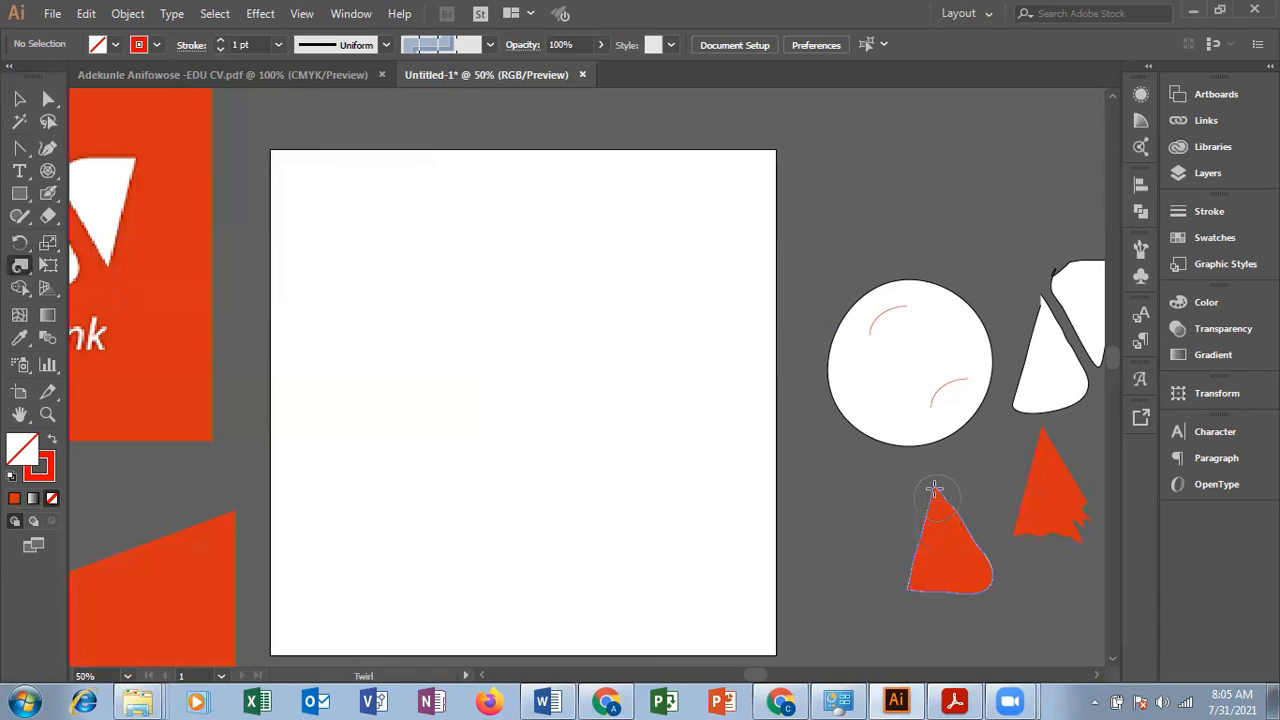
{"action": "left_click", "coordinate": [935, 488]}
{"action": "left_click", "coordinate": [990, 588]}
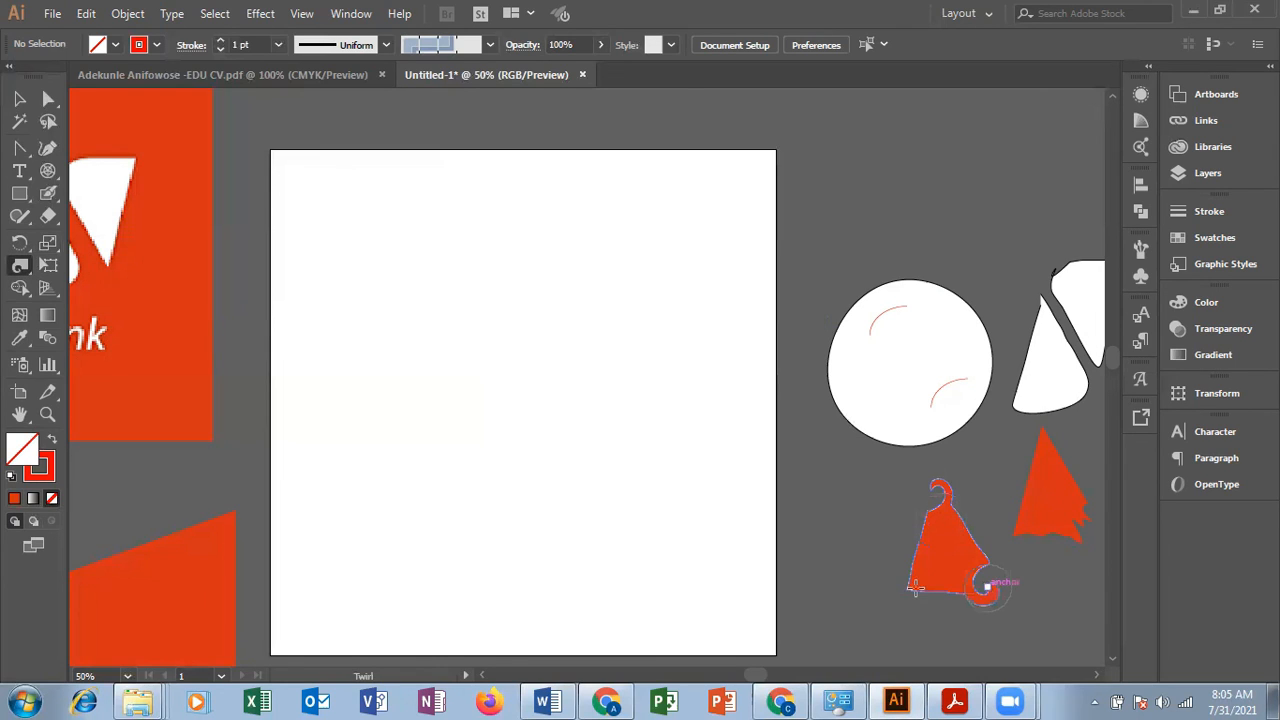
{"action": "left_click", "coordinate": [910, 588]}
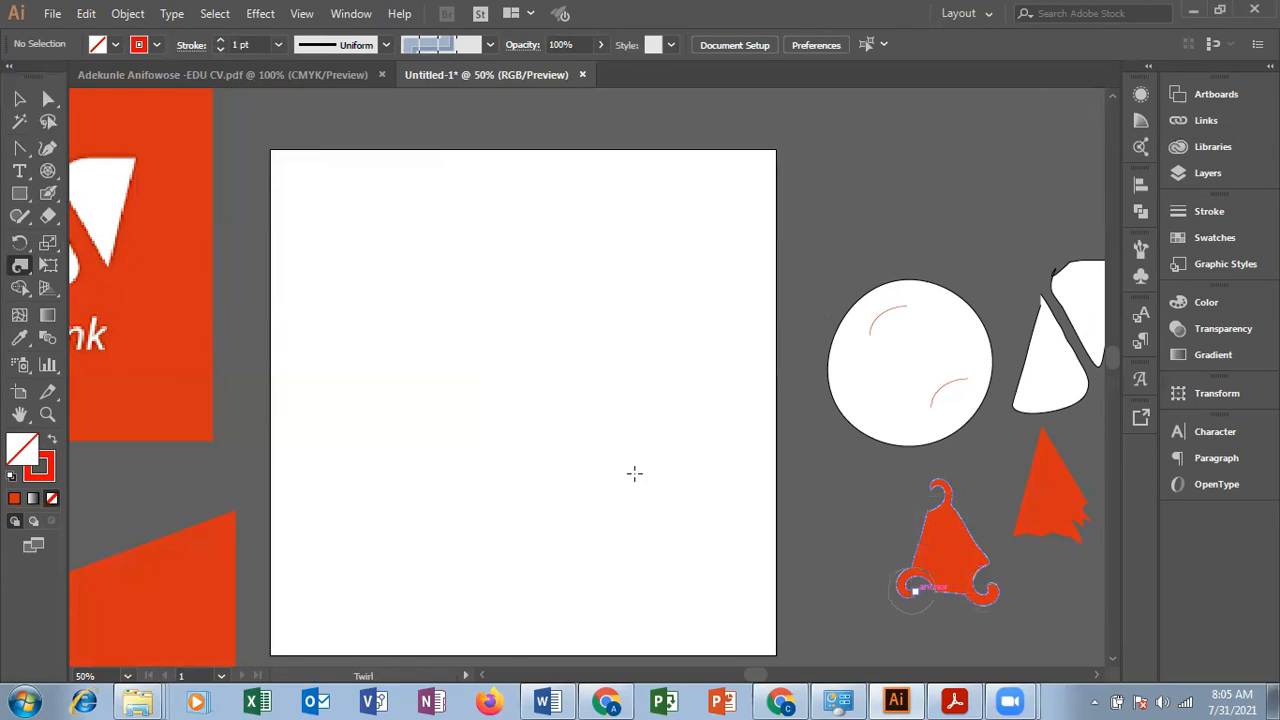
Step: Place a copy of the twirled orange shape beside it on the left and shift the right-hand one slightly upward
{"action": "left_click", "coordinate": [19, 98]}
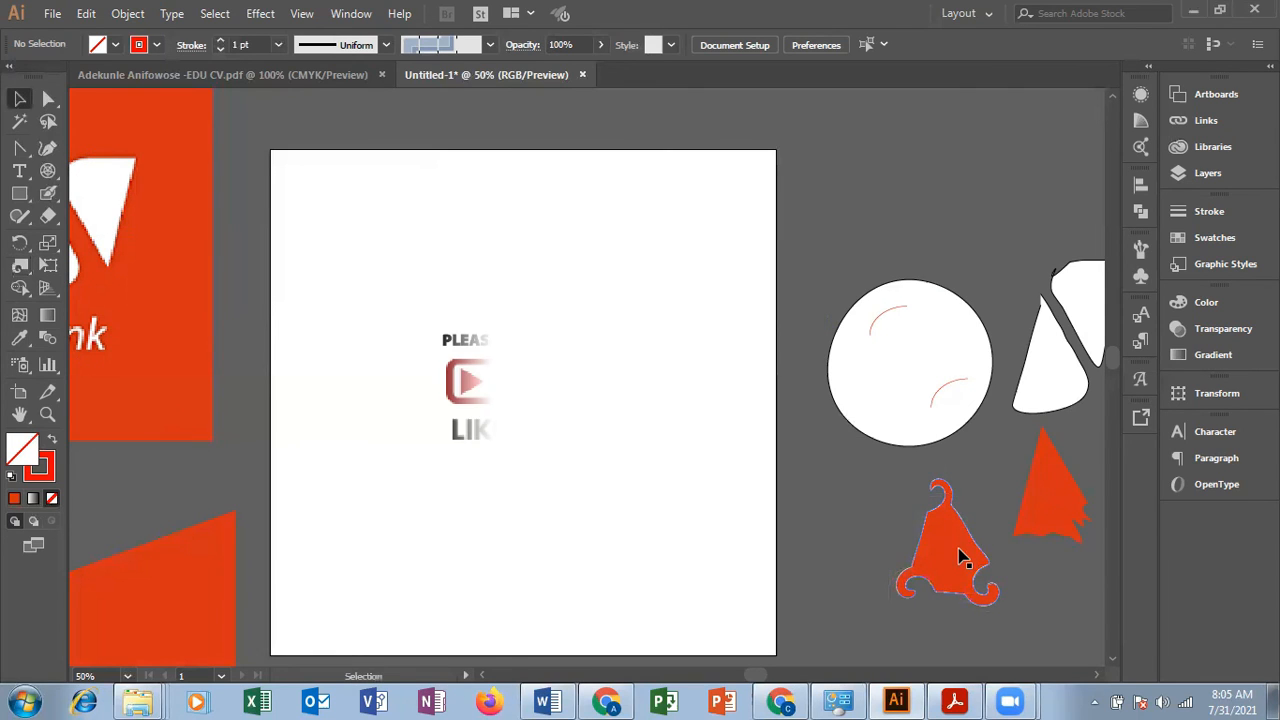
{"action": "left_click_drag", "start_coordinate": [960, 558], "coordinate": [864, 540]}
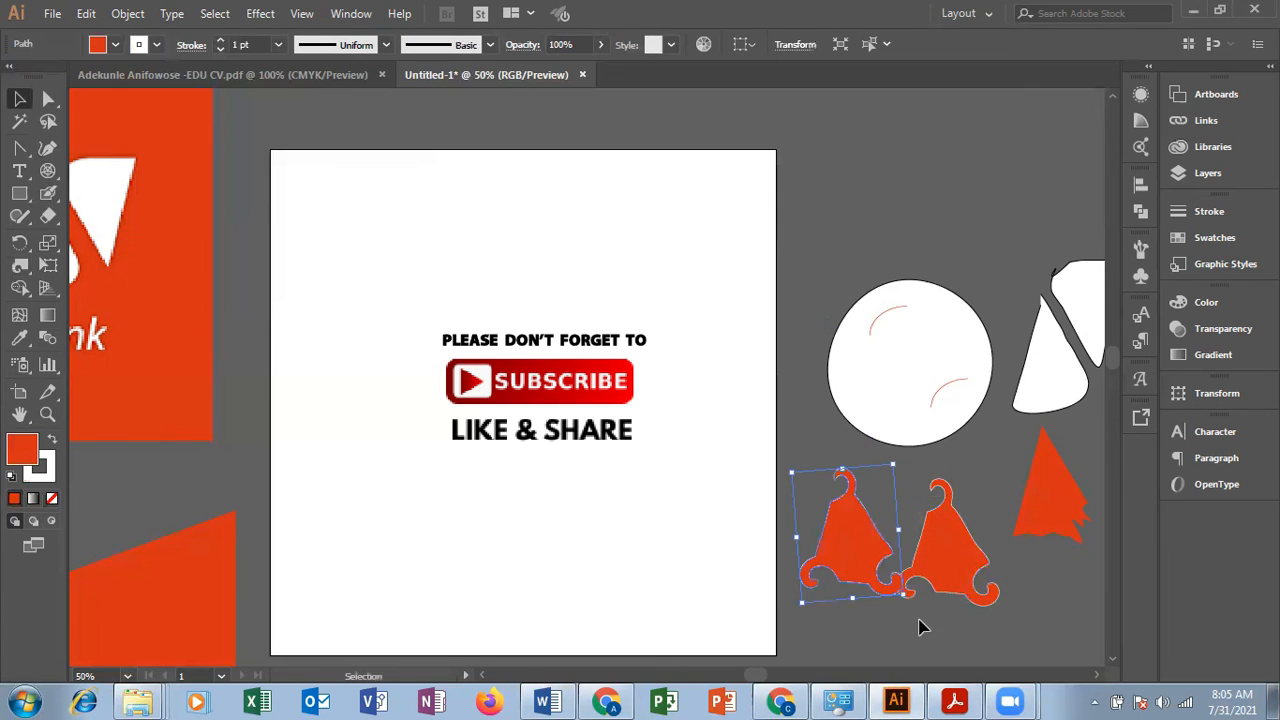
{"action": "left_click_drag", "start_coordinate": [956, 513], "coordinate": [952, 490]}
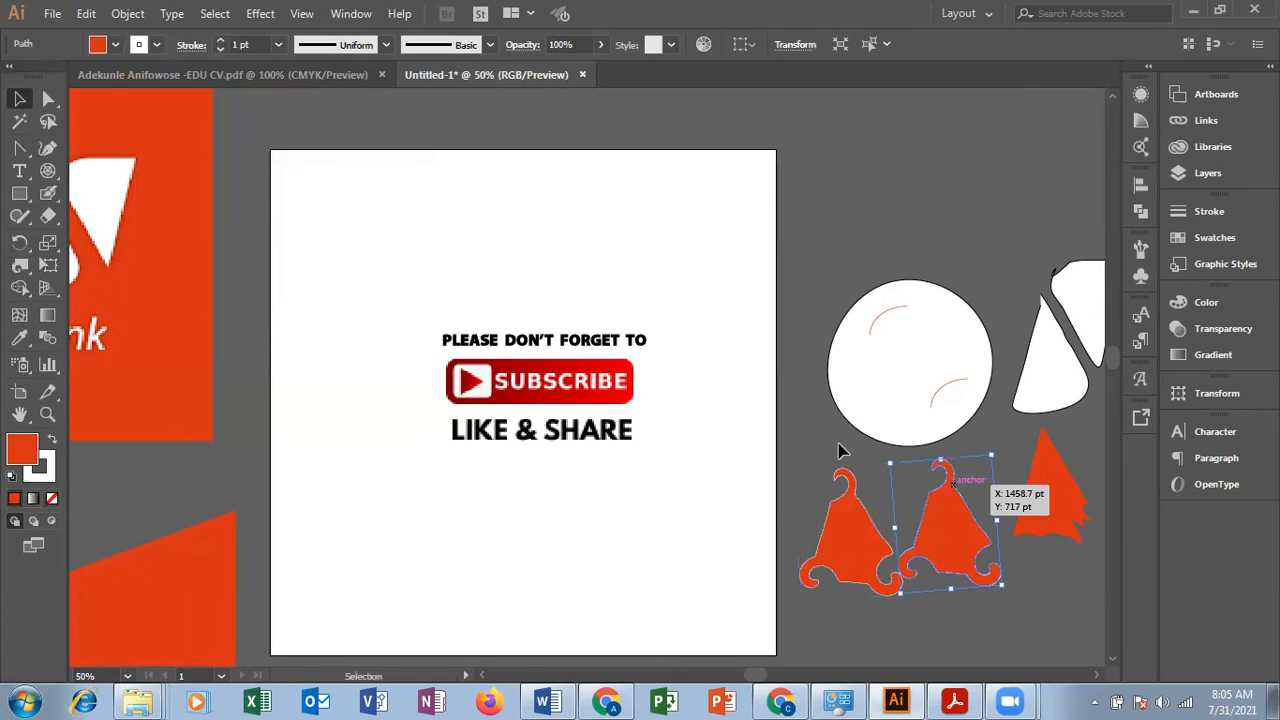
Step: Twirl the right-hand orange shape's top and right edge into swirls and its lower-left corner across the neighbouring copy
{"action": "left_click", "coordinate": [22, 267]}
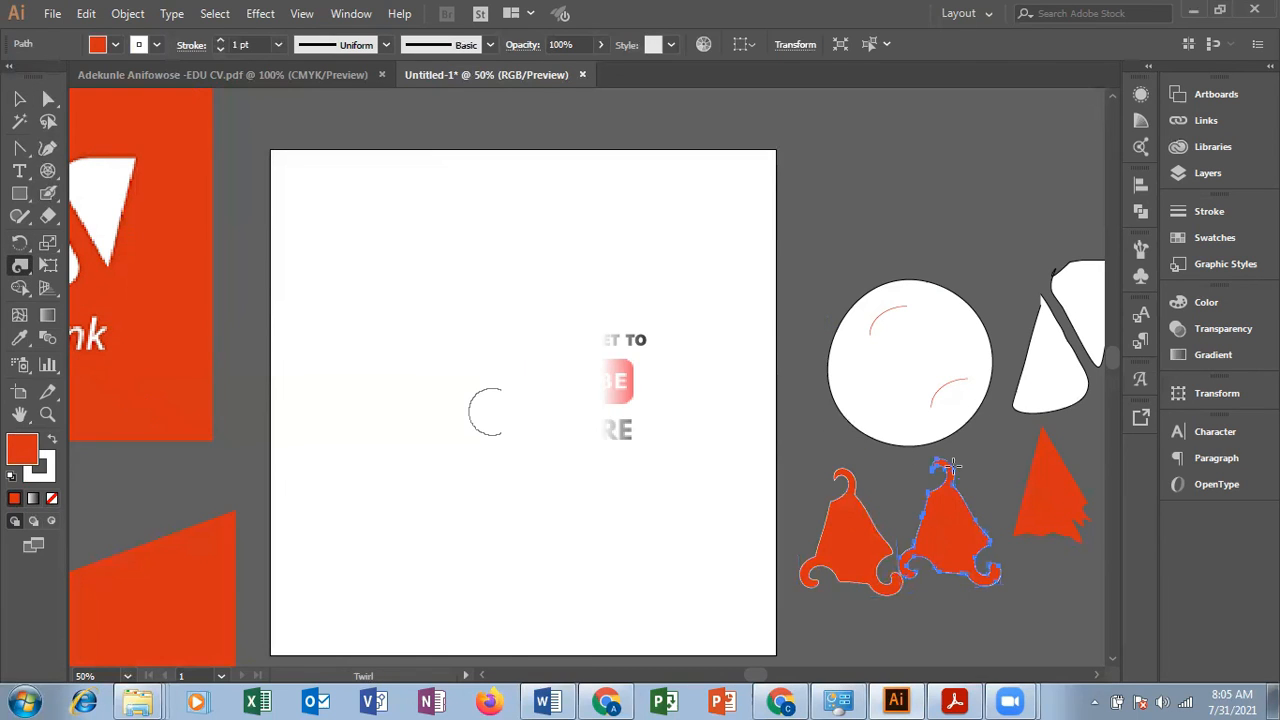
{"action": "mouse_move", "coordinate": [934, 468]}
{"action": "left_mouse_down"}
{"action": "mouse_move", "coordinate": [966, 515]}
{"action": "mouse_move", "coordinate": [1038, 536]}
{"action": "left_mouse_up"}
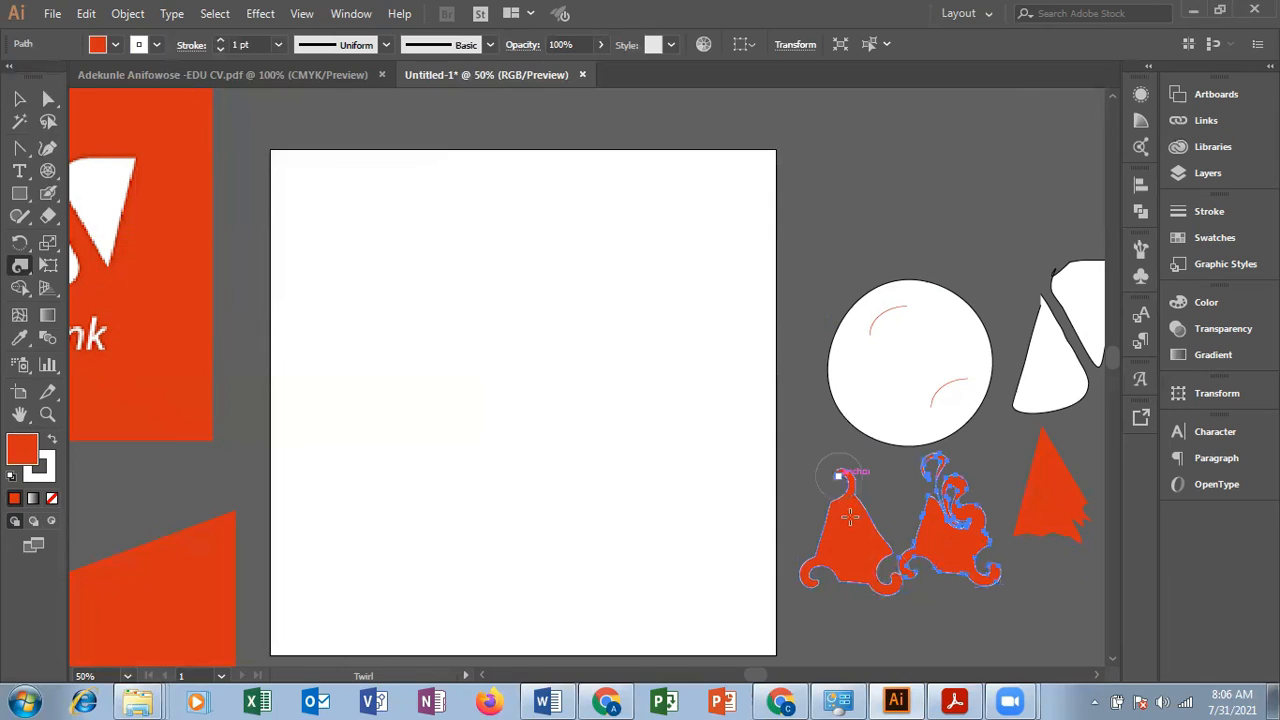
{"action": "left_click_drag", "start_coordinate": [893, 574], "coordinate": [843, 536]}
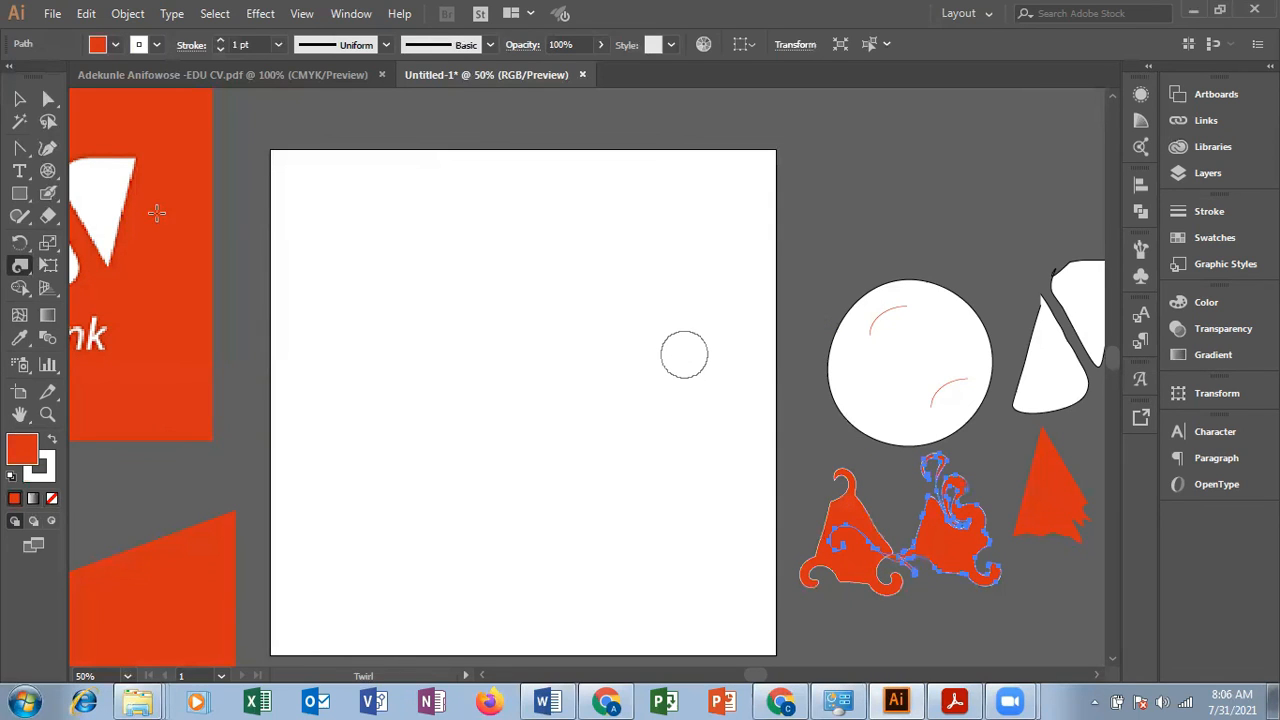
{"action": "left_click", "coordinate": [19, 98]}
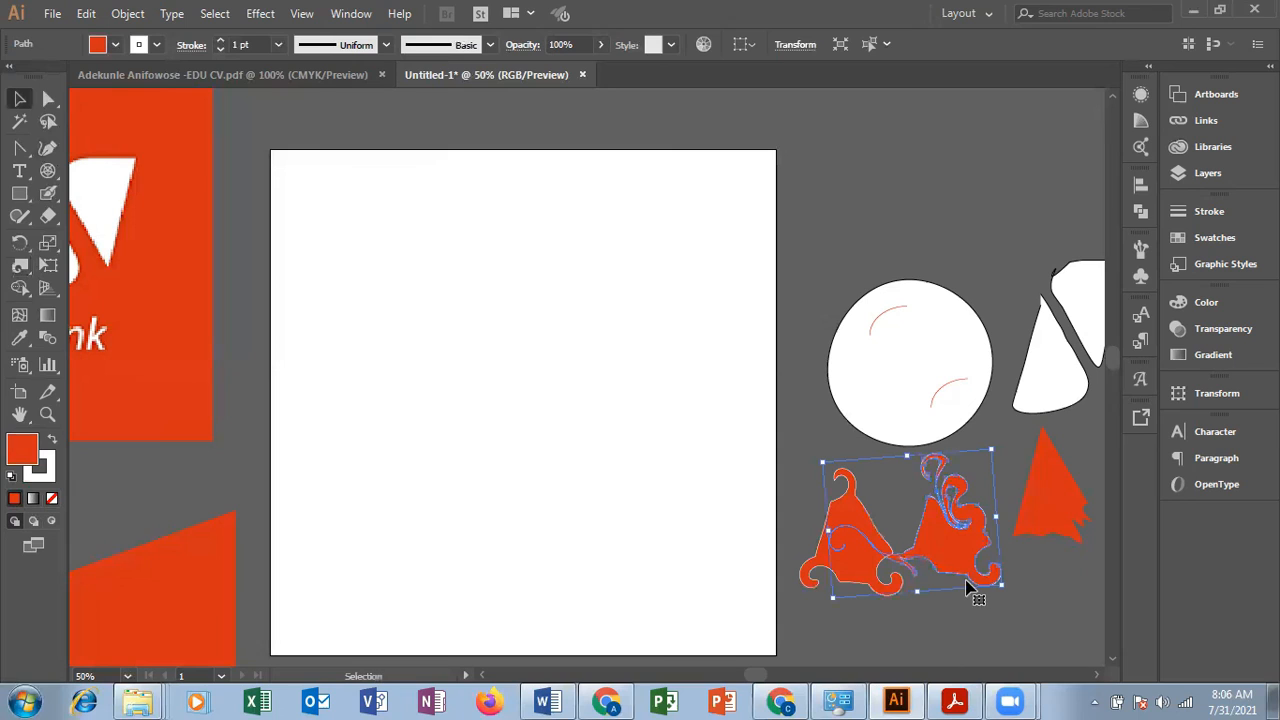